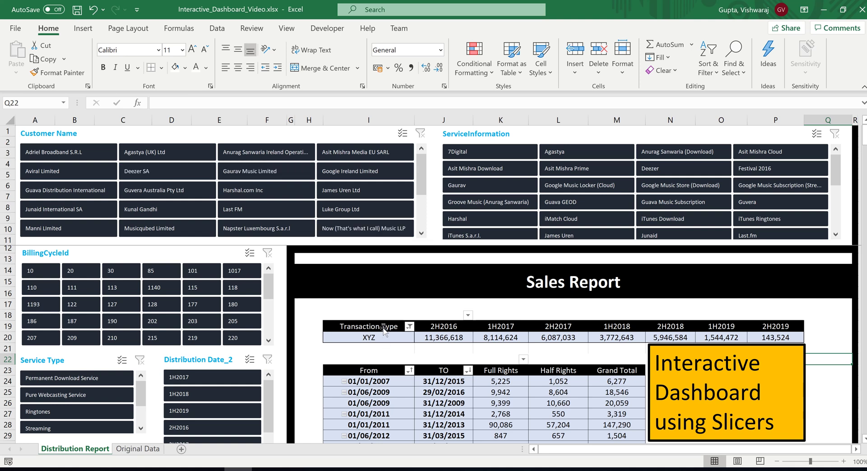
Examine the Sales Report's two pivot tables: the transaction type totals by half-year and the rights totals by From and TO dates
click(442, 339)
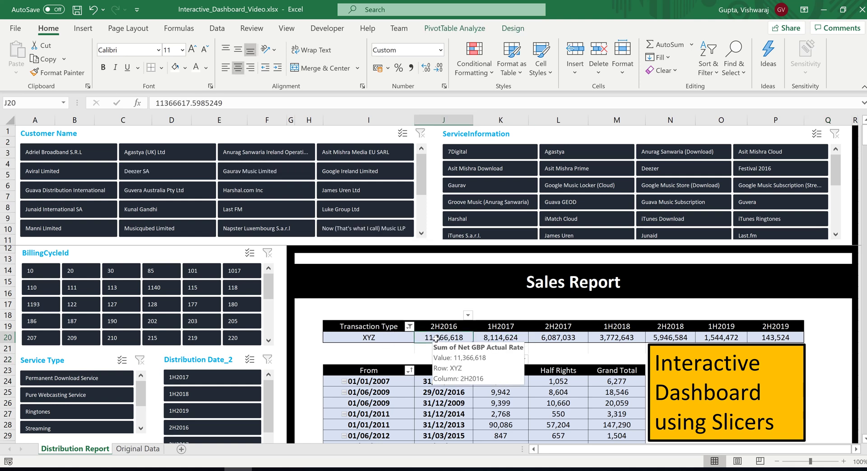
click(362, 403)
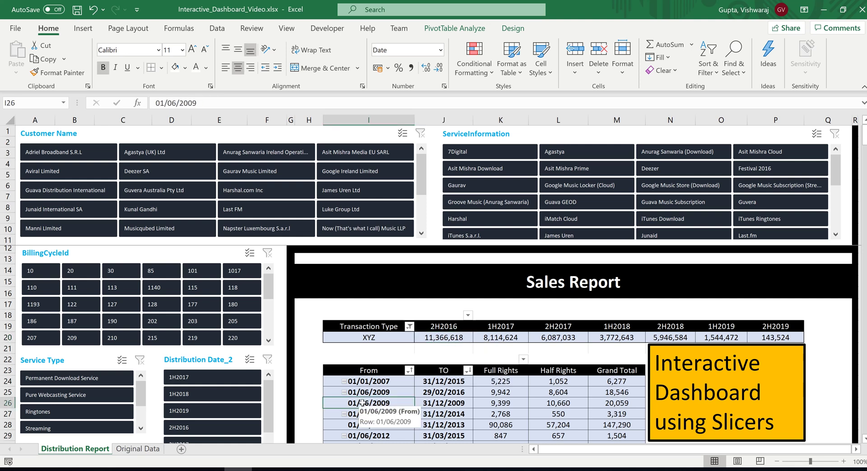
click(440, 404)
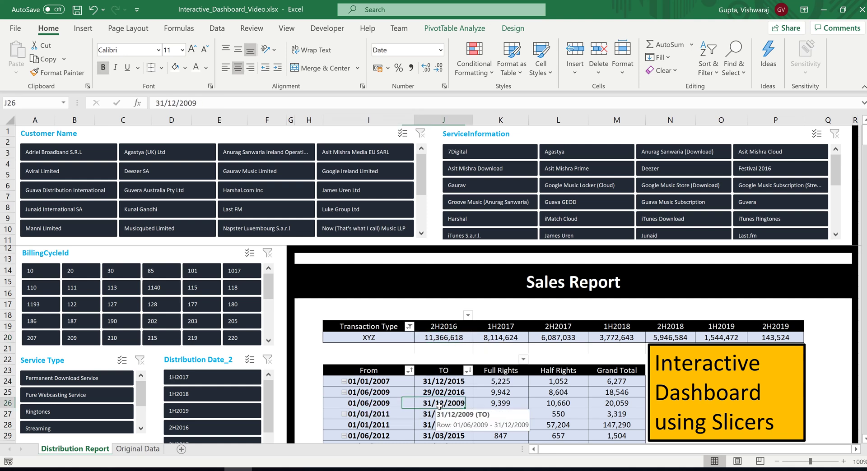
click(446, 337)
drag(423, 403, 617, 403)
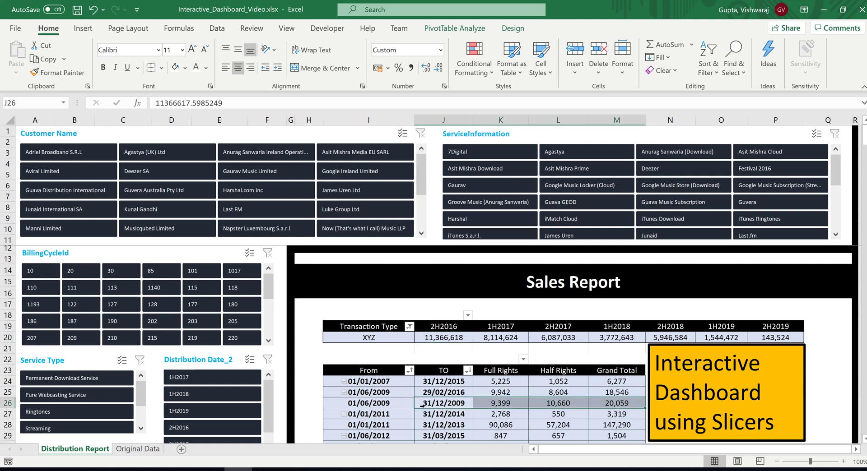
click(389, 416)
click(380, 338)
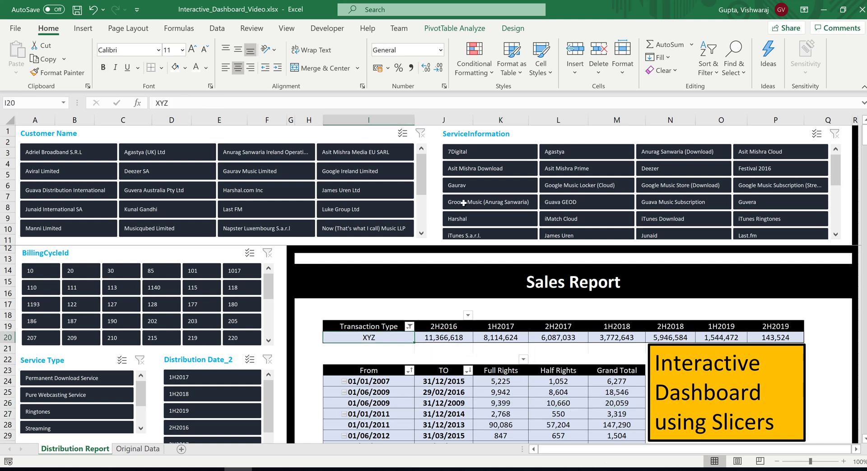
Display the field layouts of the Transaction Type pivot table and the From/TO pivot table, and close the field list
click(457, 28)
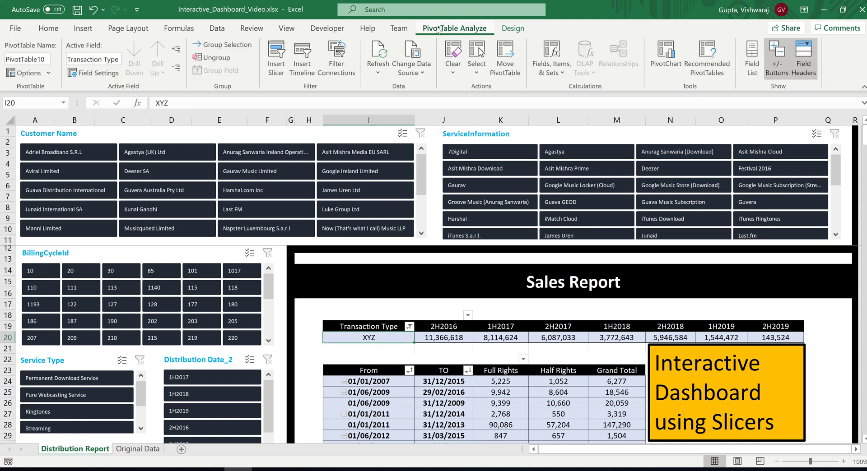
click(755, 59)
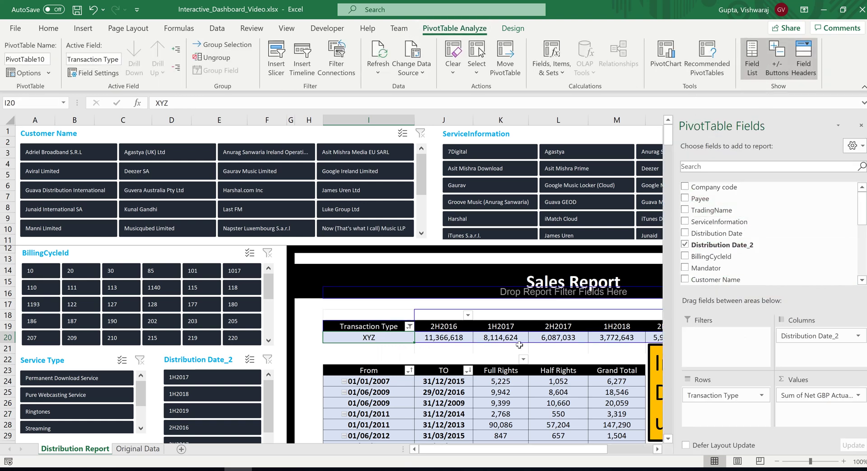
click(378, 403)
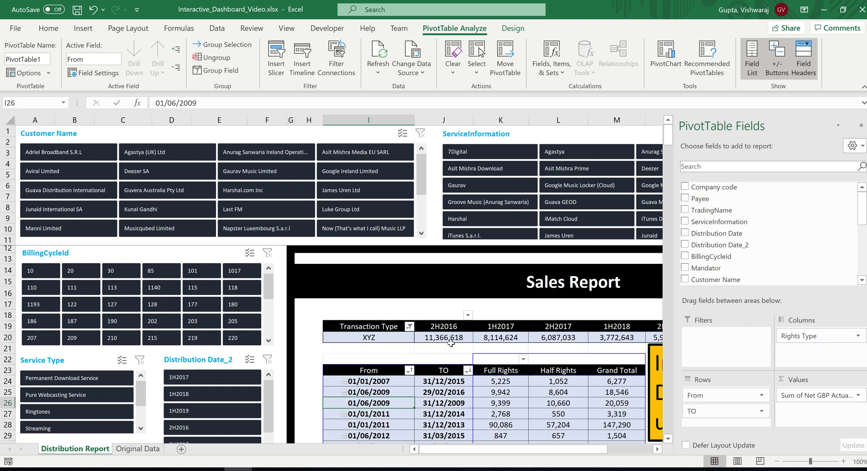
click(861, 126)
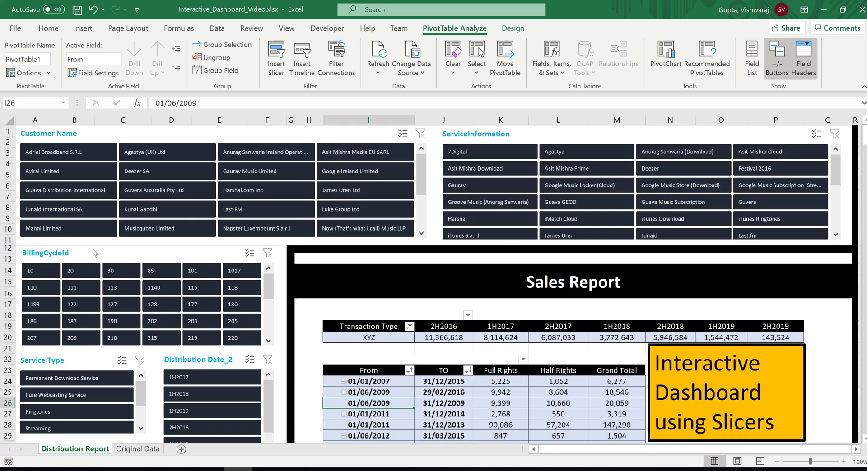
key(Right)
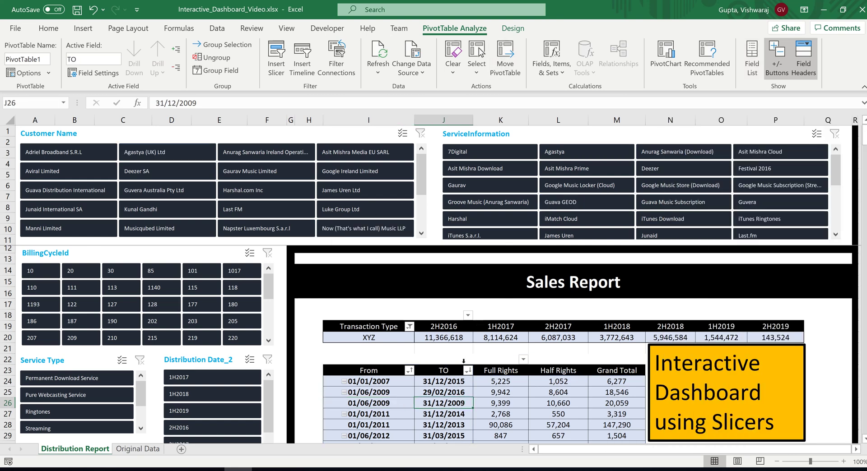
click(436, 339)
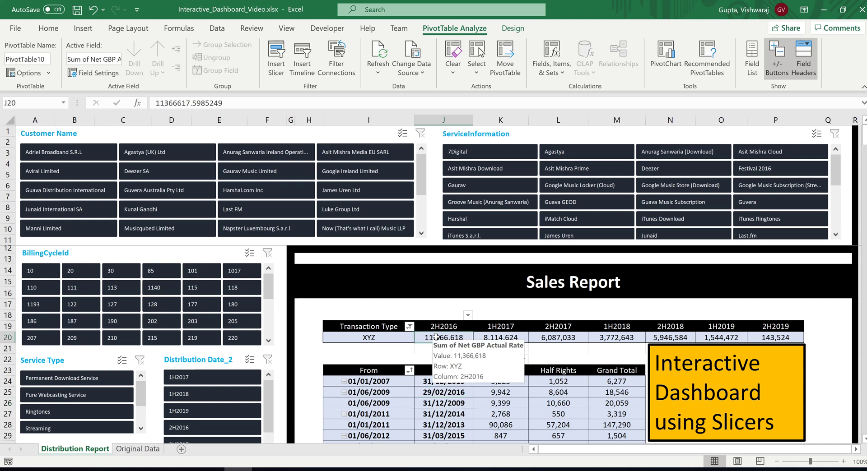
click(464, 405)
click(550, 399)
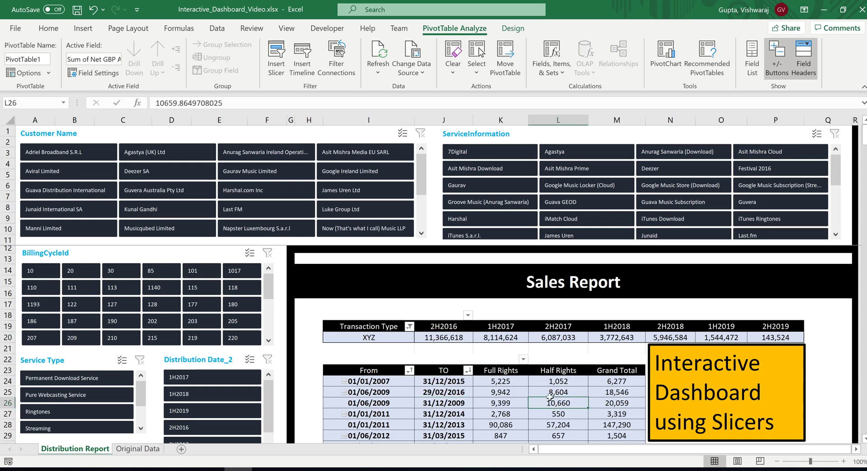
click(499, 337)
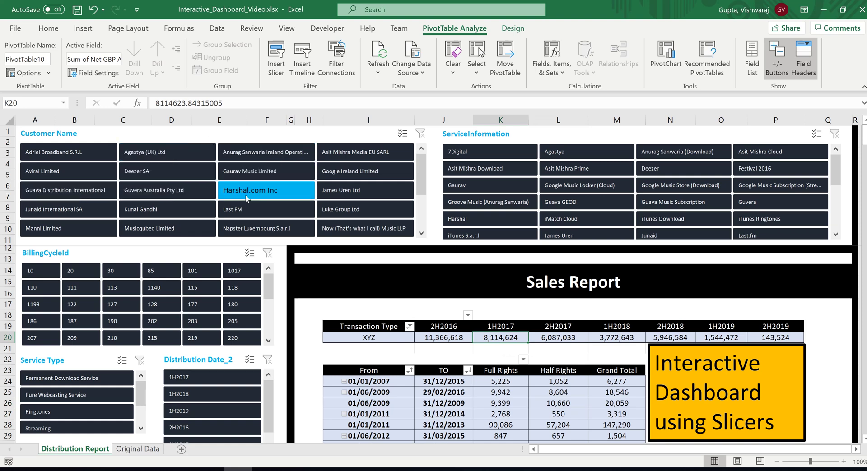
Filter the dashboard to Adriel Broadband S.R.L with the Customer Name slicer and clear that filter again
click(93, 155)
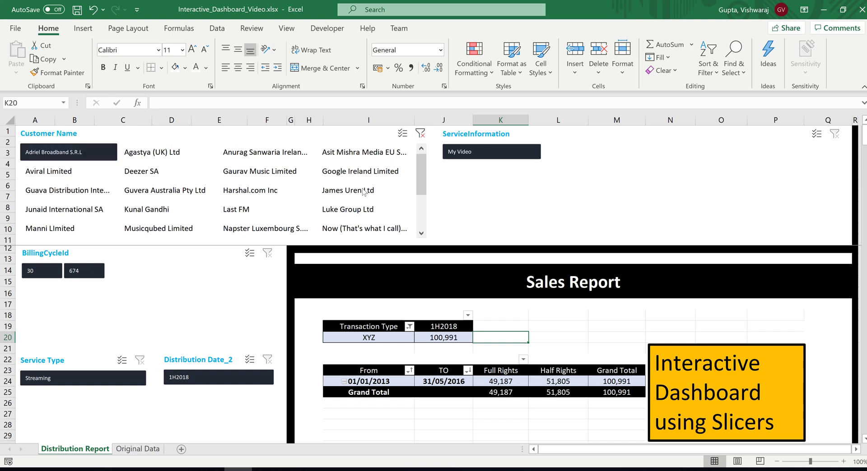
click(420, 134)
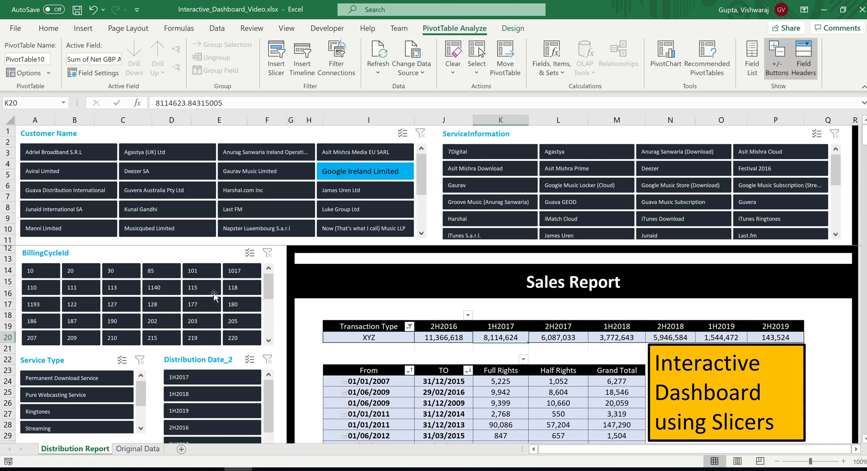
Examine the source records on the Original Data sheet, including company code, payee, customer and rights type, against the Distribution Report sheet
click(136, 449)
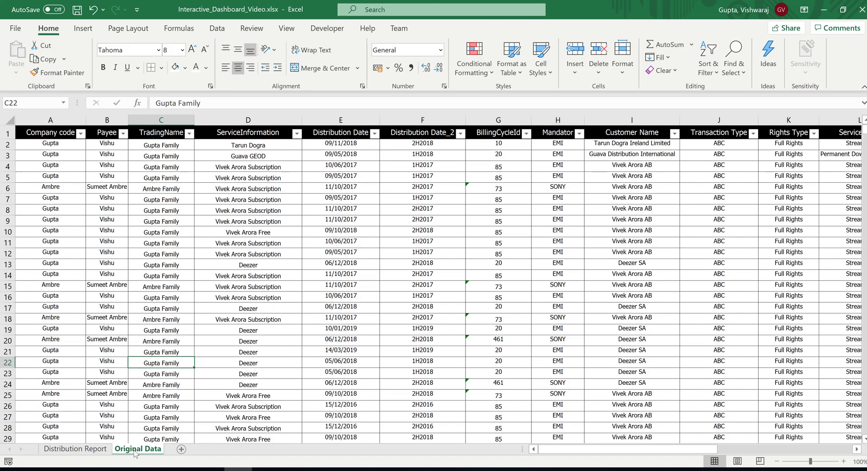
click(49, 120)
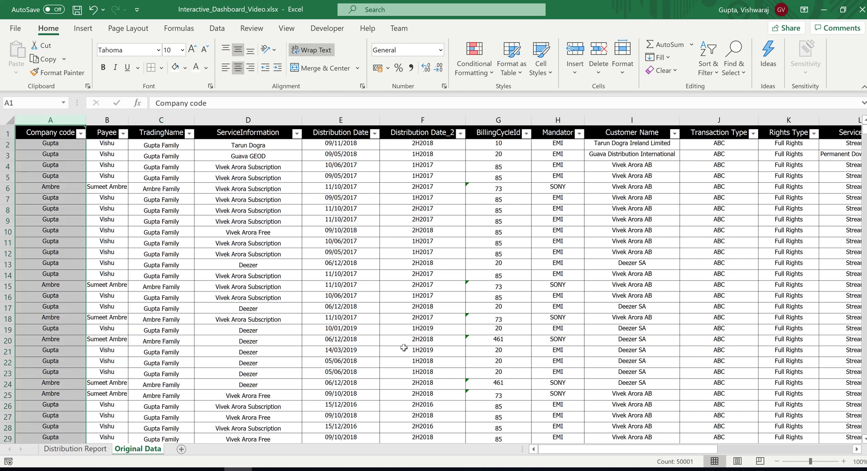
click(66, 159)
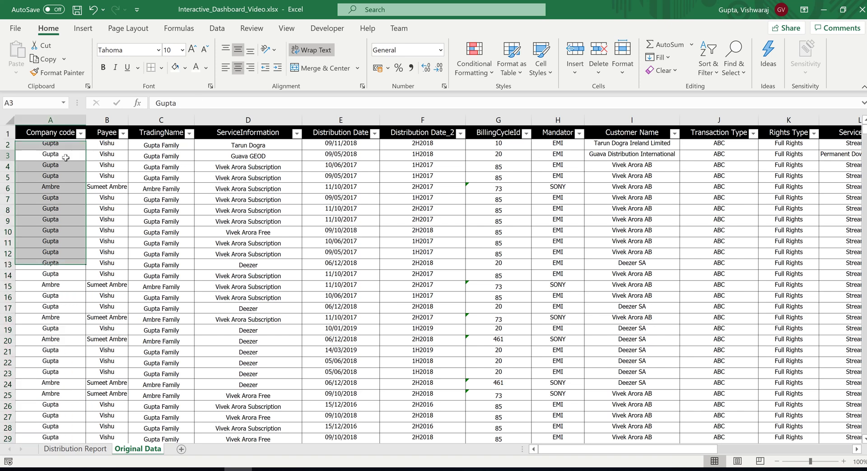
click(103, 154)
click(111, 188)
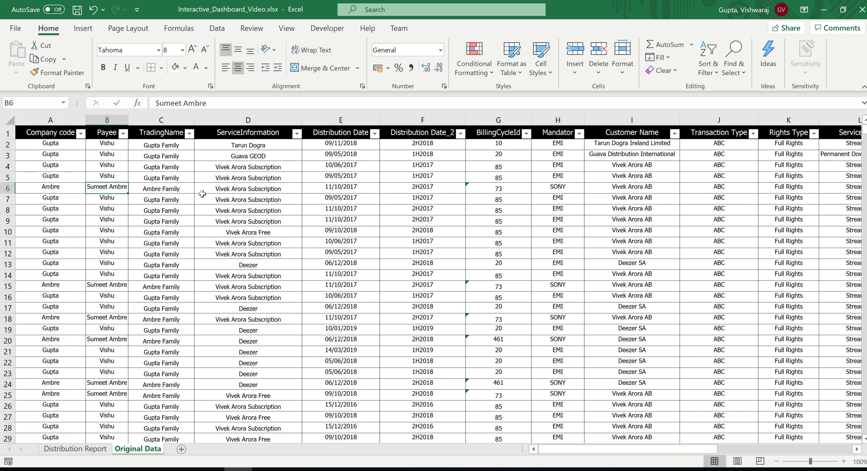
click(647, 251)
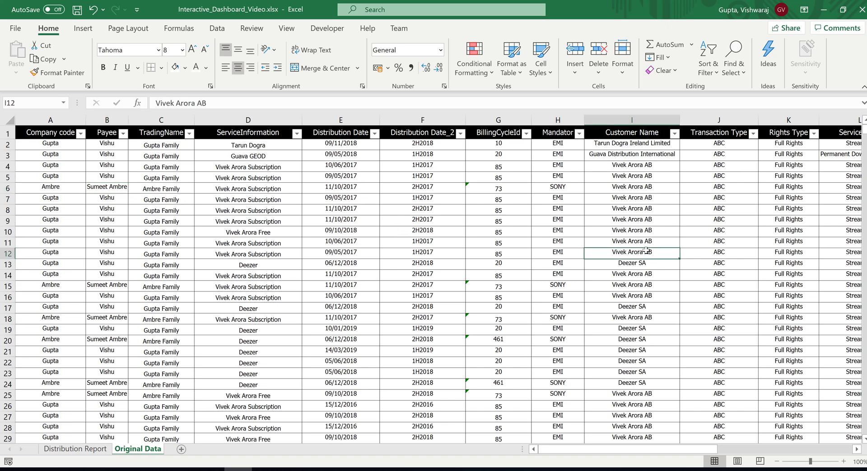
click(762, 333)
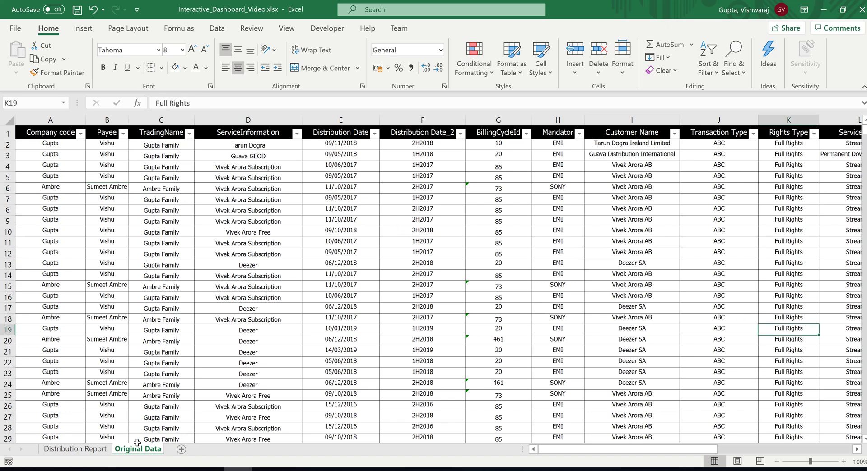
click(75, 448)
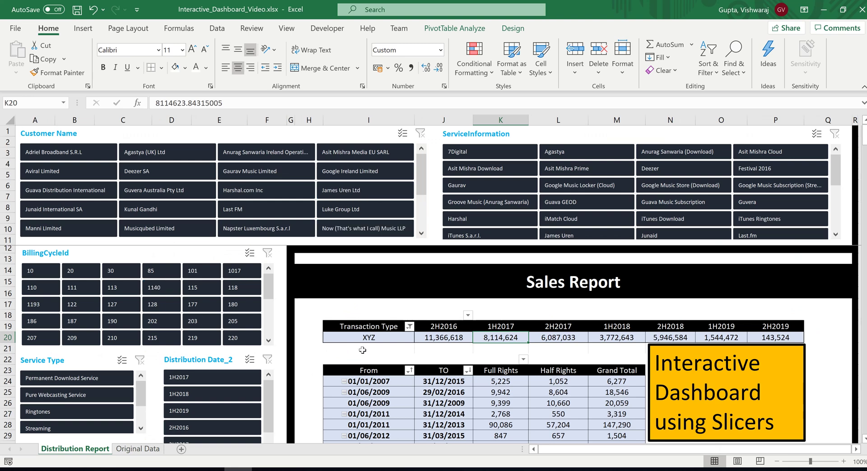
click(131, 449)
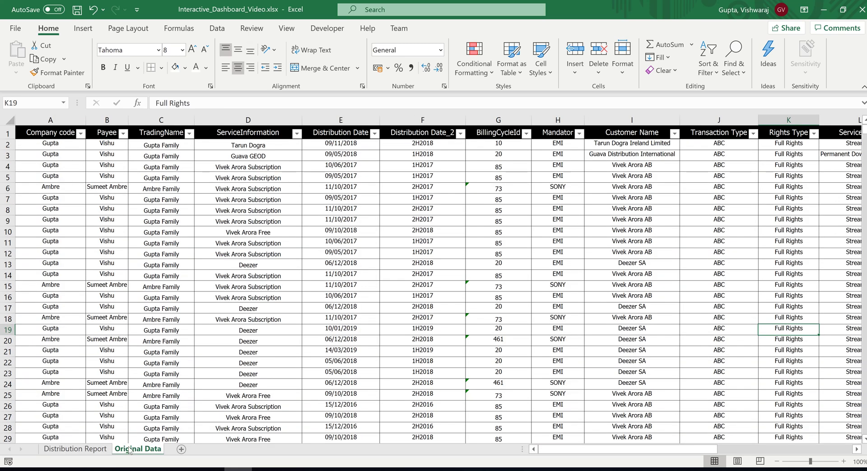
click(265, 234)
click(153, 197)
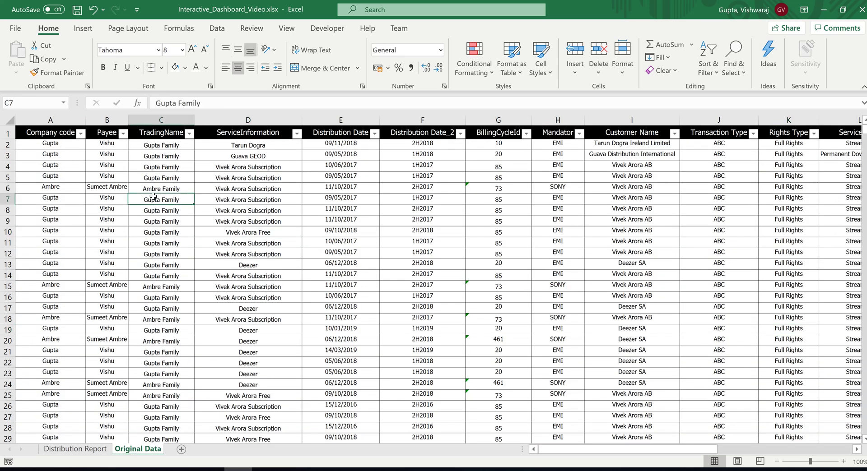
Create a pivot table on a new worksheet from the Original Data range A1:U50001
click(53, 236)
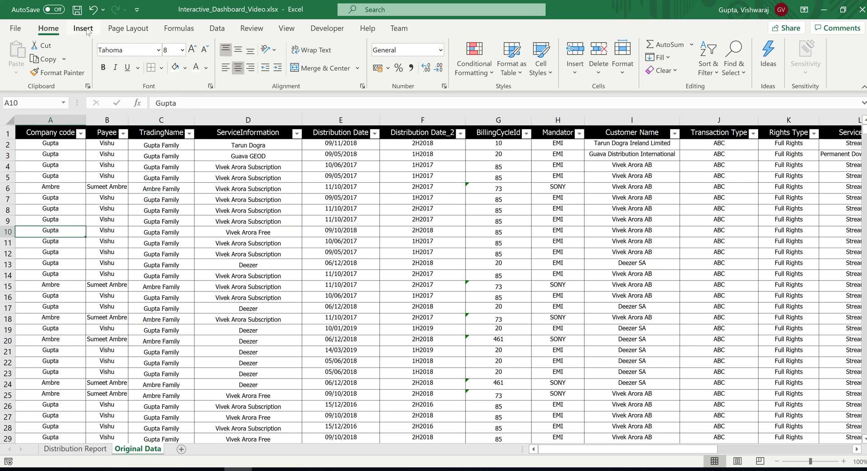
click(83, 28)
click(22, 57)
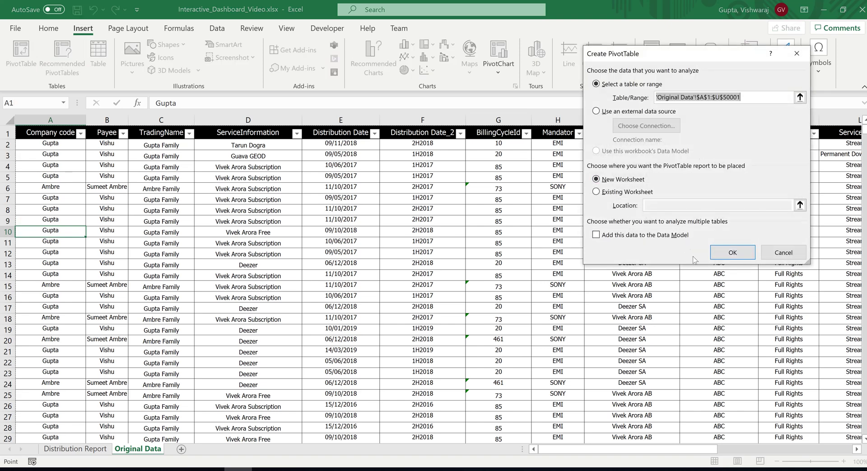
click(733, 254)
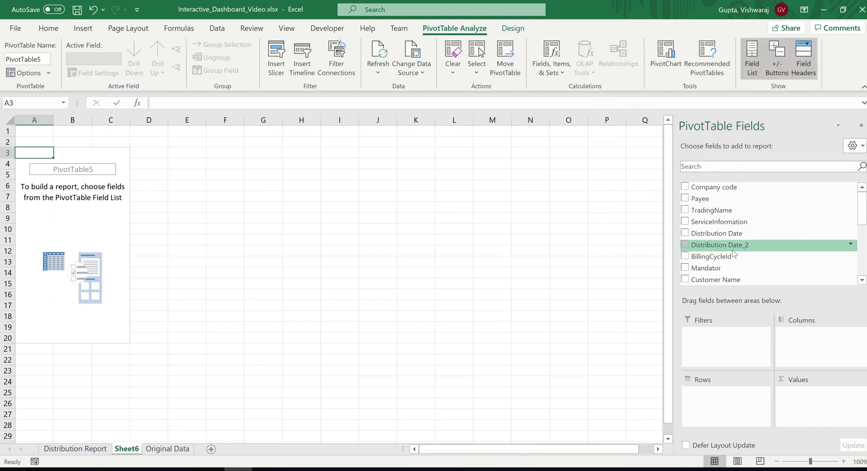
Move the new pivot table sheet in front of Distribution Report and rename it Video
drag(130, 451, 48, 452)
double_click(51, 449)
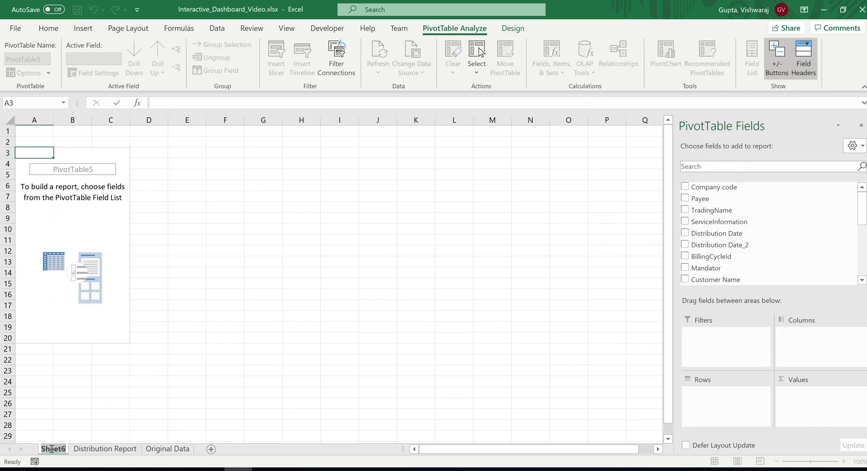
text(Video)
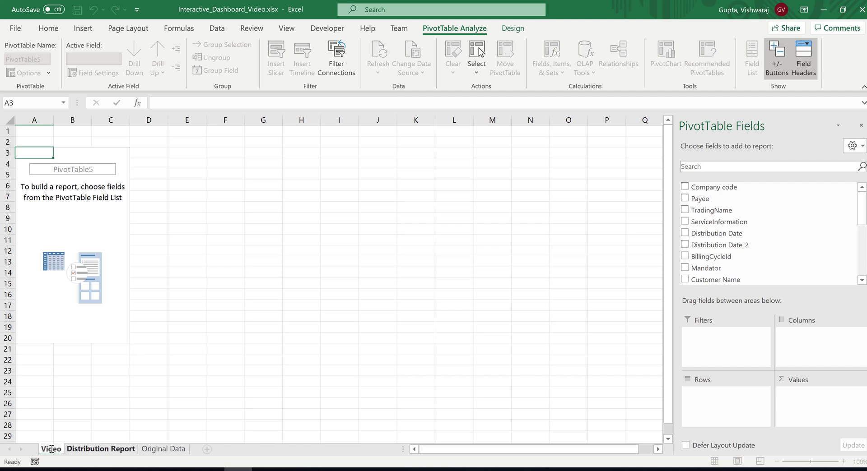
key(Return)
click(149, 393)
click(100, 250)
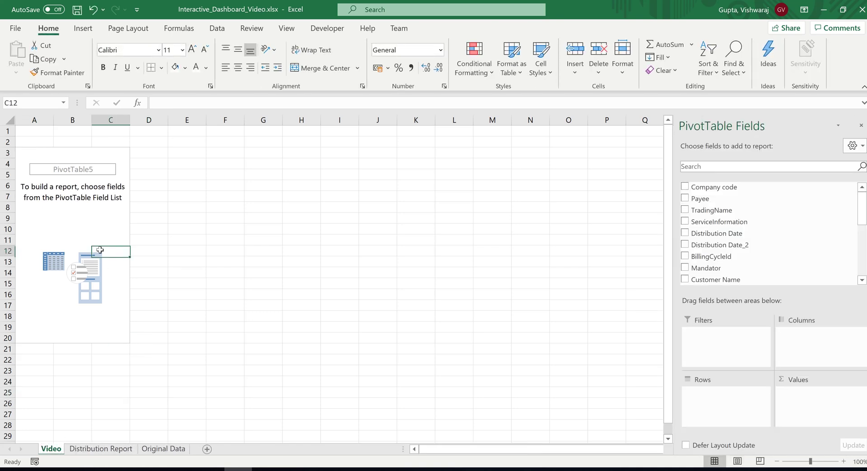
Check the first pivot table's field layout on Distribution Report and add Transaction Type to the rows of the Video sheet's pivot table
click(101, 448)
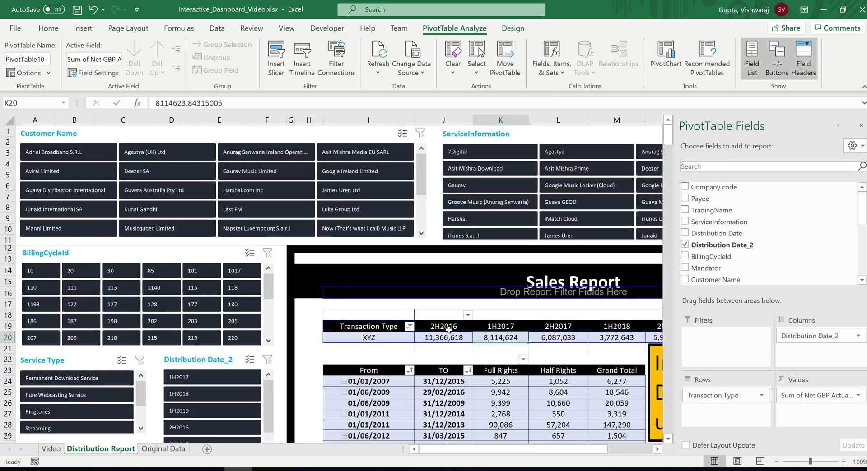
click(454, 339)
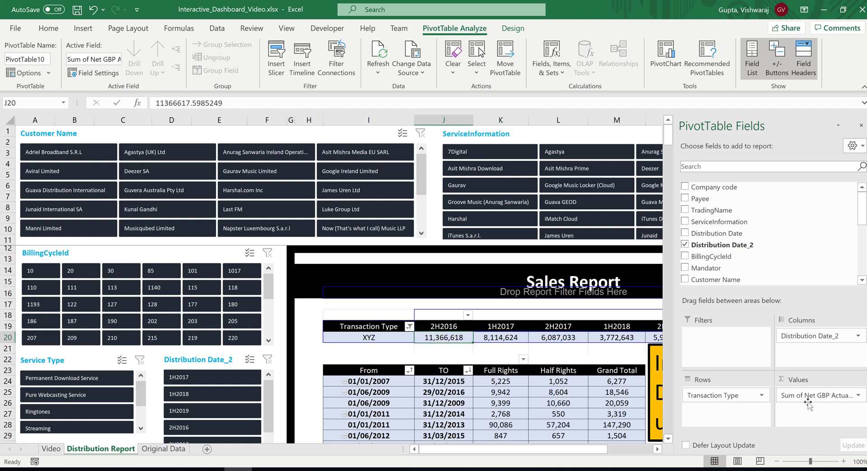
click(51, 449)
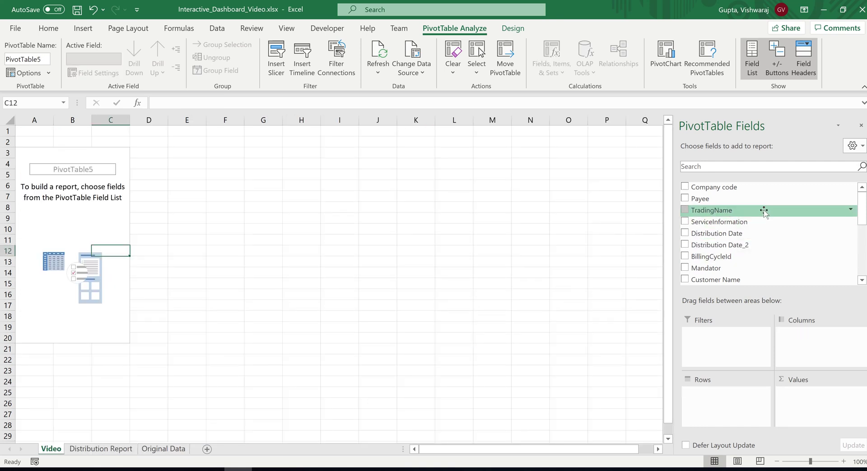
drag(862, 214, 862, 237)
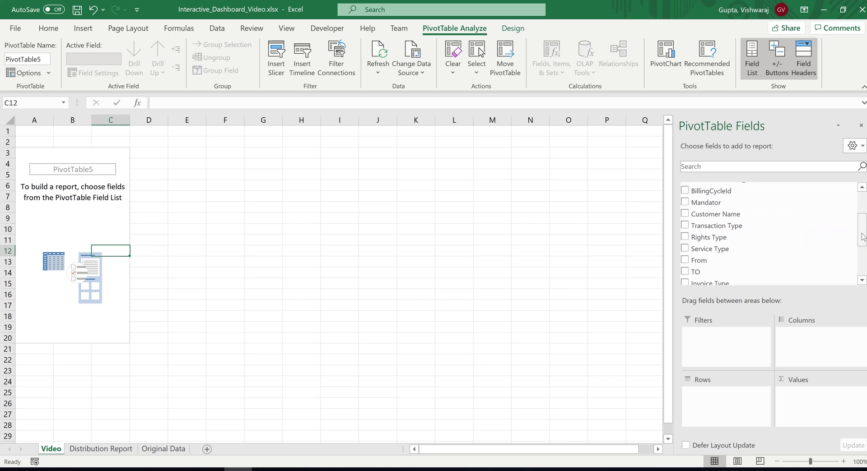
drag(774, 230, 740, 413)
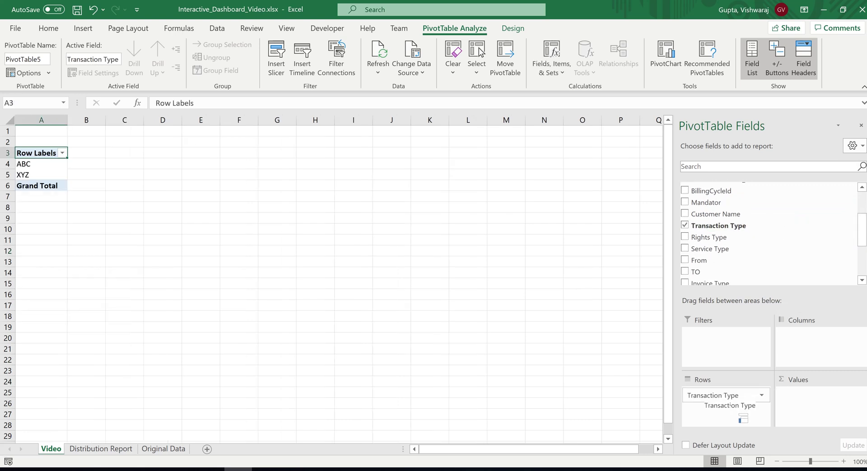
Add Net GBP Actual Rate to the values and Distribution Date_2 to the columns of the Video sheet's pivot table
drag(859, 237, 859, 260)
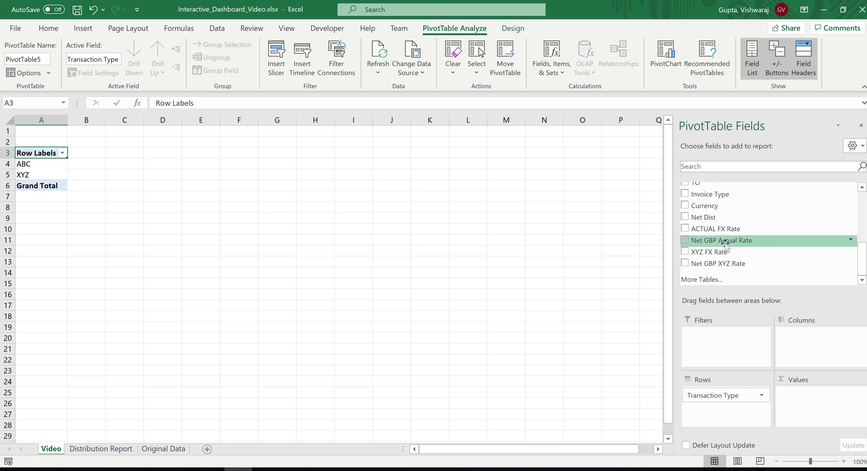
drag(724, 244, 837, 424)
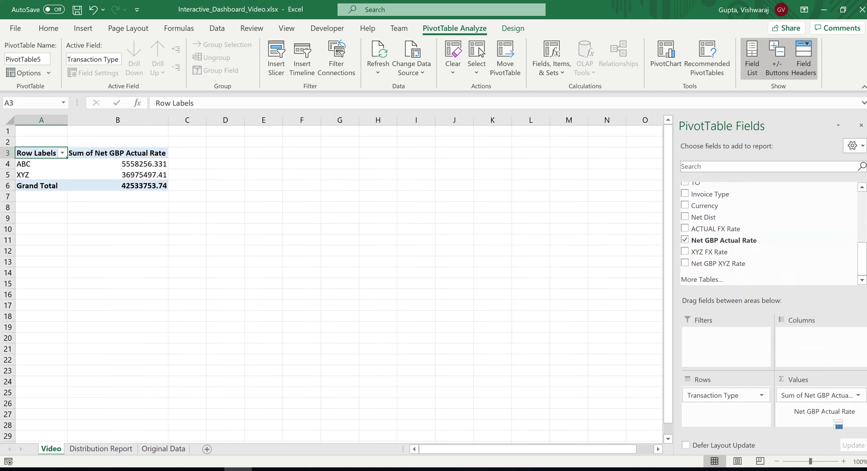
drag(859, 265, 857, 224)
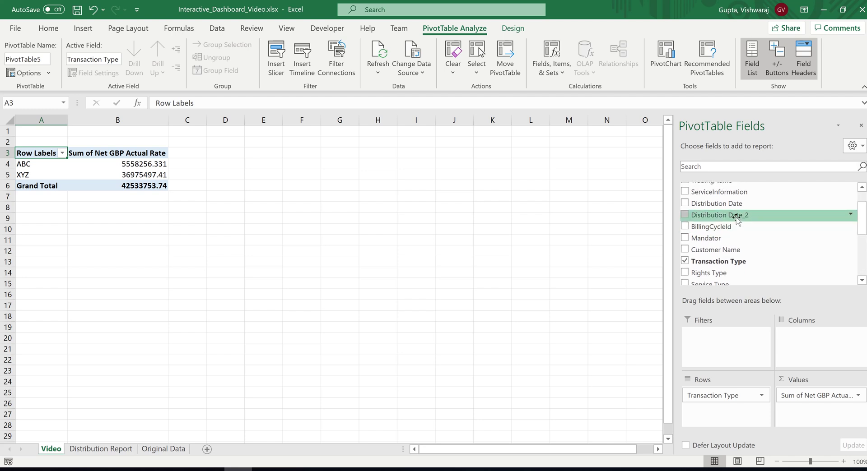
drag(737, 218, 812, 335)
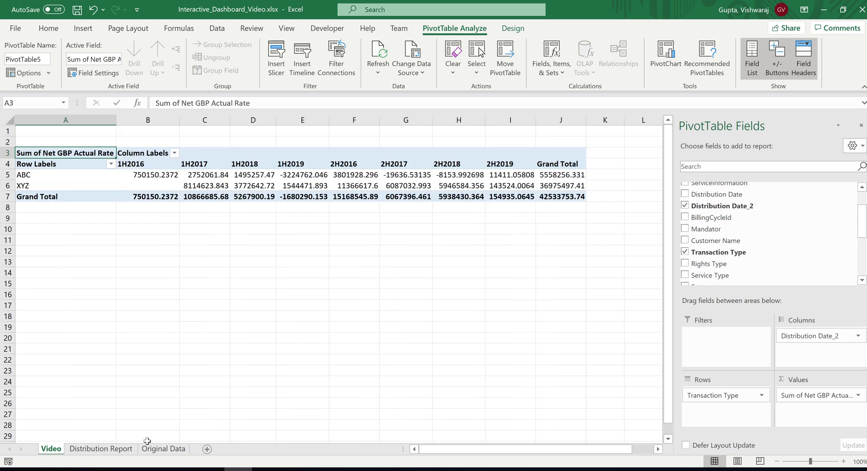
Compare the pivot table with the one on Distribution Report and filter its Transaction Type rows to ABC only
click(100, 448)
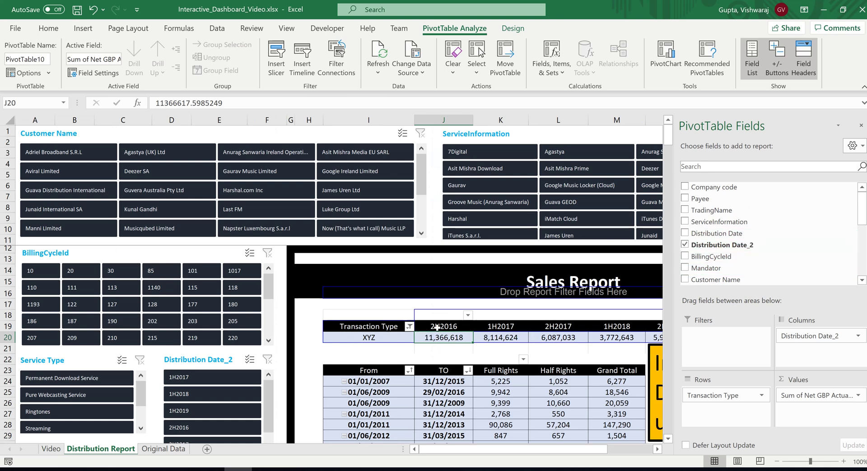
click(57, 449)
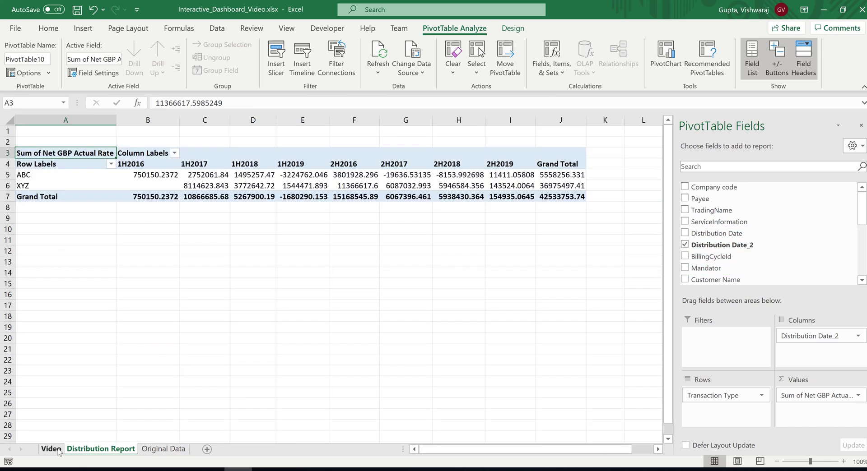
click(82, 179)
click(111, 165)
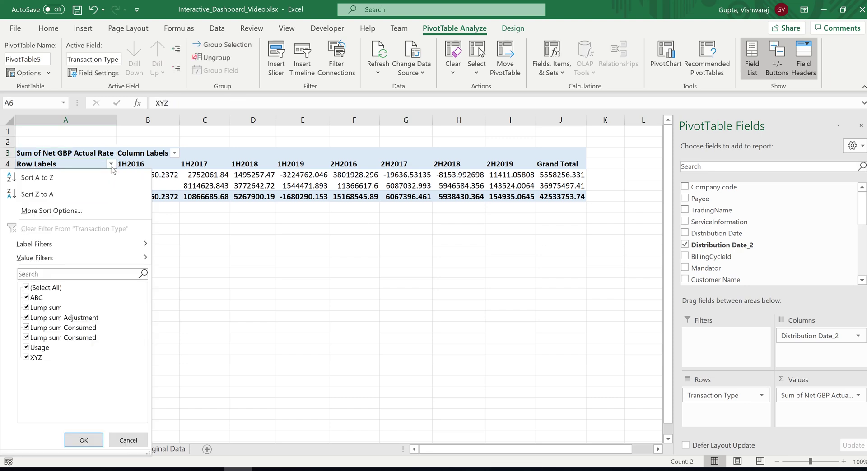
click(26, 288)
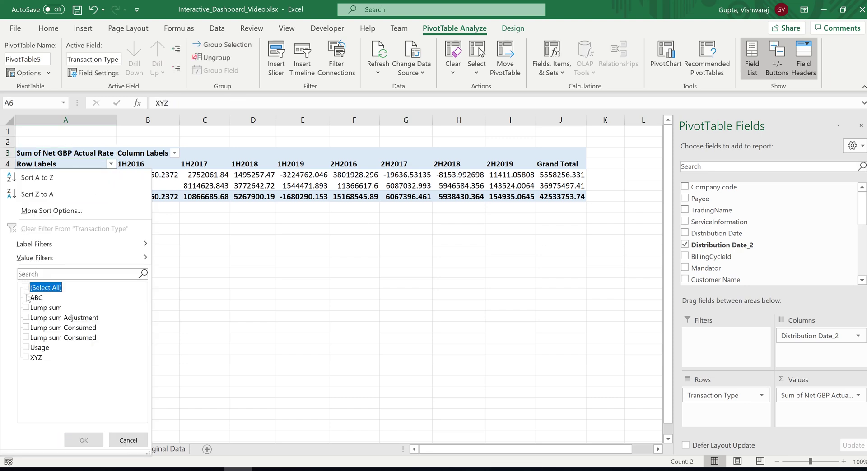
click(26, 298)
click(85, 440)
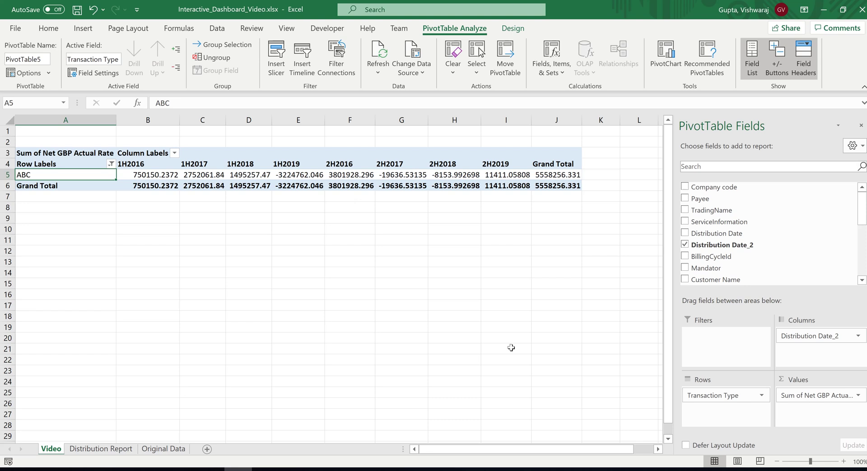
click(434, 338)
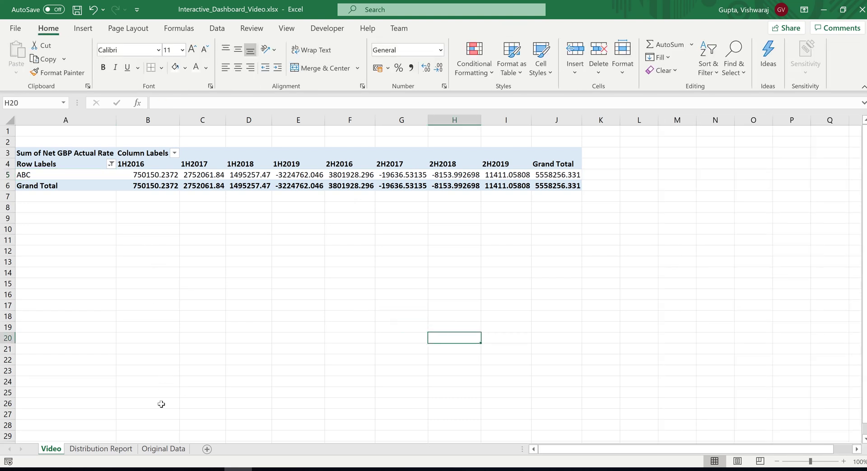
Create a second pivot table from Original Data range A1:U50001 at cell A9 of the existing Video sheet
click(153, 449)
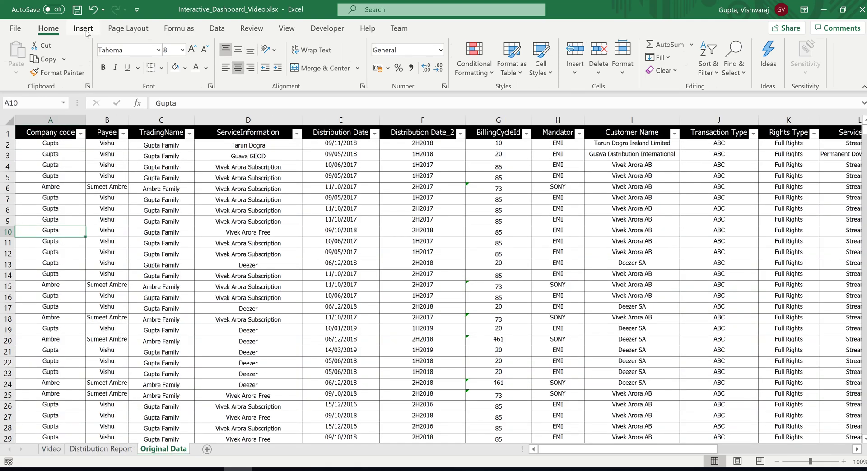
click(148, 452)
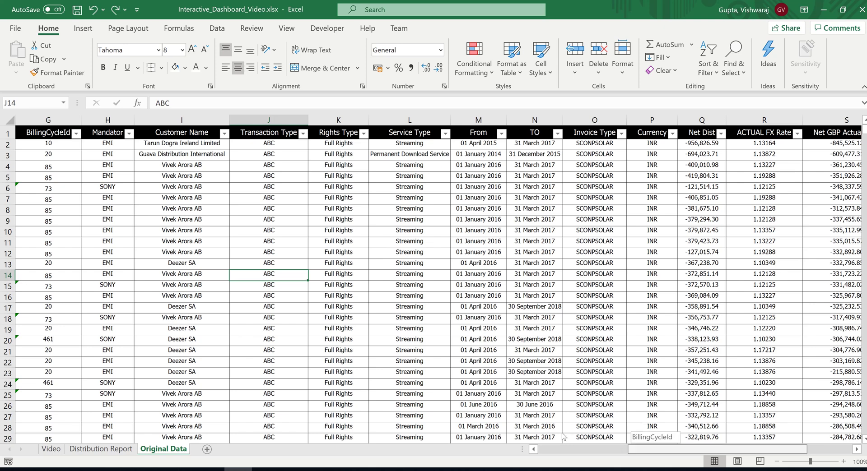
scroll(563, 437, left, 3)
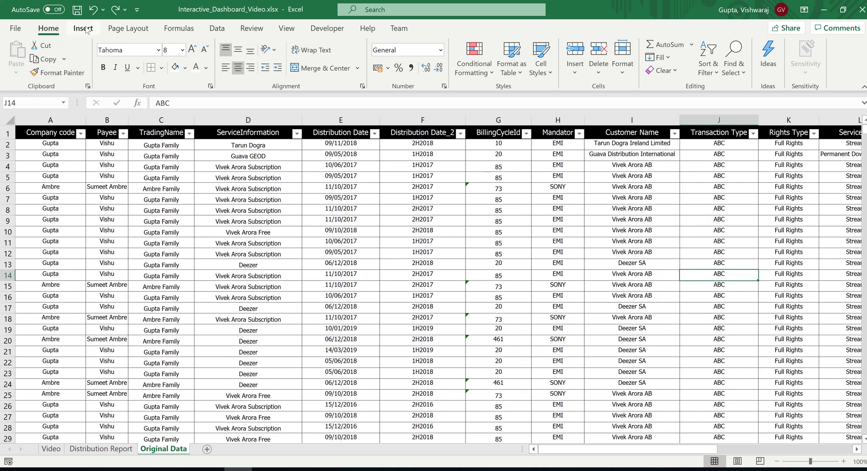
click(84, 29)
click(21, 54)
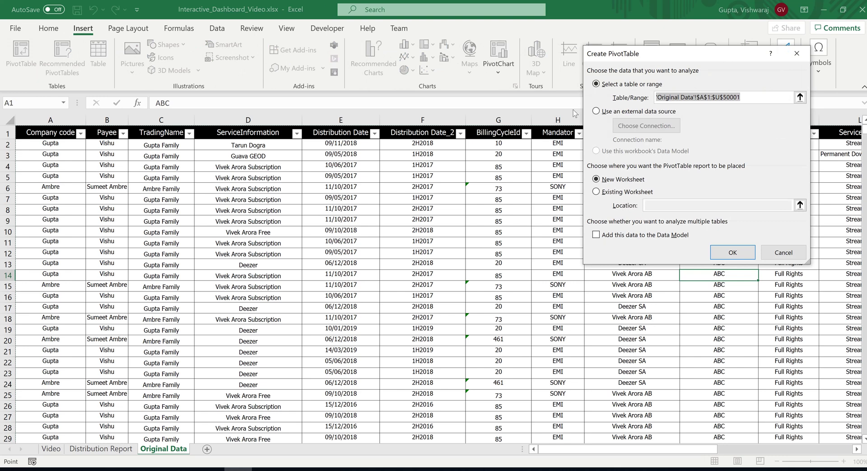
click(596, 191)
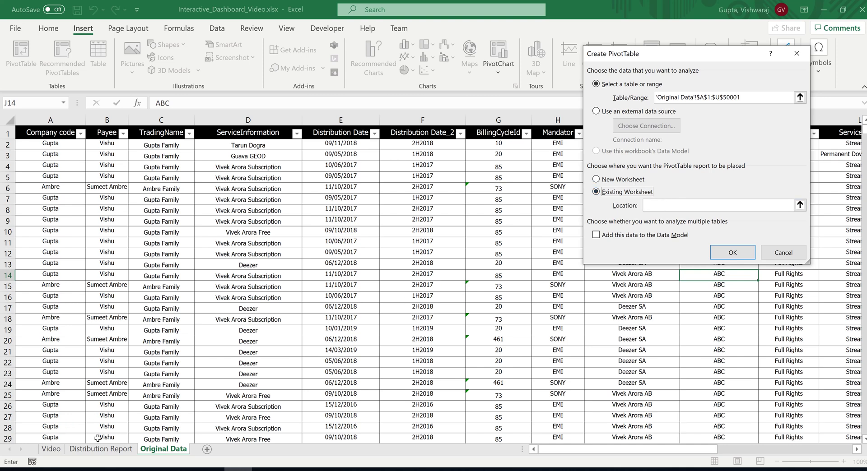
click(51, 449)
click(51, 450)
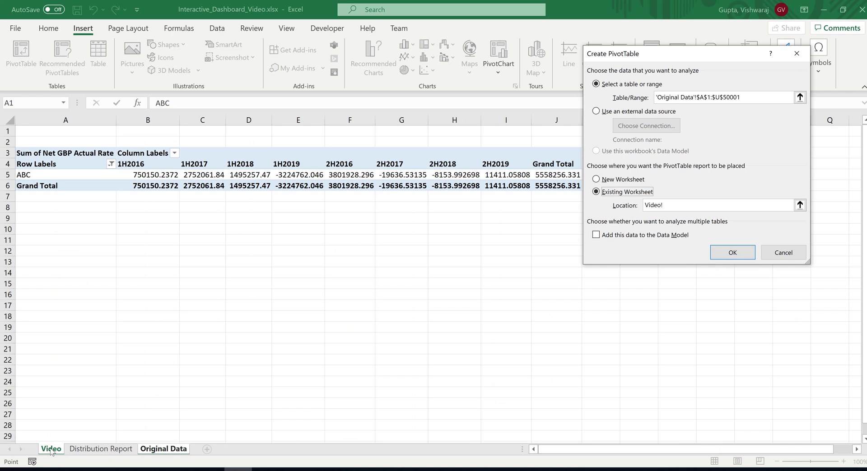
click(38, 215)
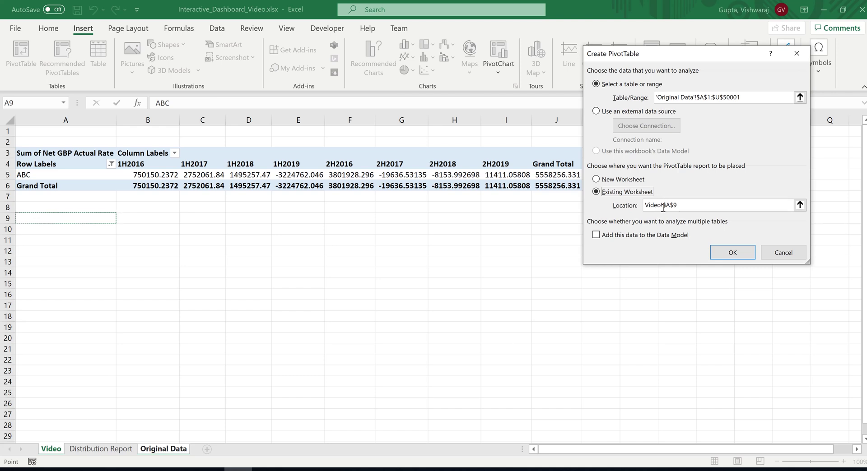
click(734, 254)
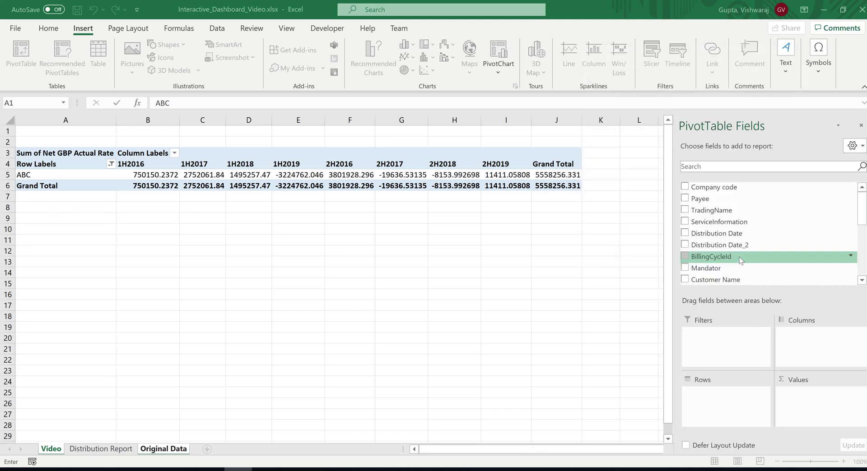
Following Distribution Report's second pivot table, put Rights Type in the new pivot's columns and From in its rows, with the automatic date grouping undone
click(101, 449)
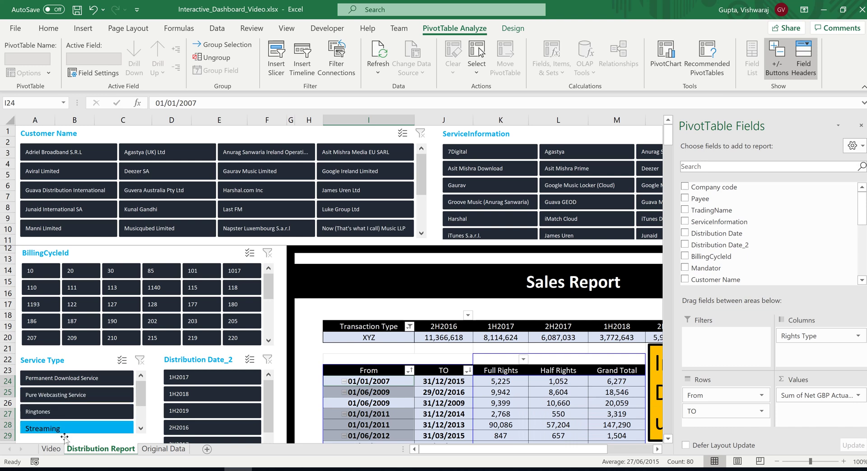
click(51, 448)
click(159, 286)
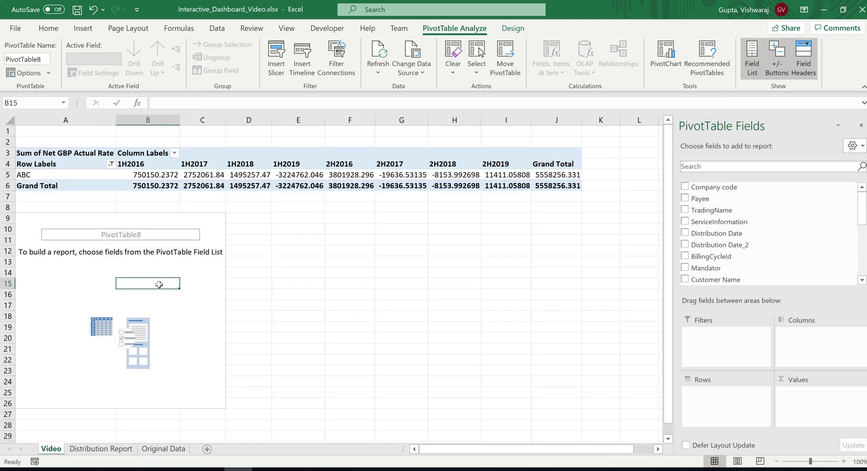
drag(861, 214, 860, 231)
drag(709, 255, 799, 337)
drag(703, 269, 732, 413)
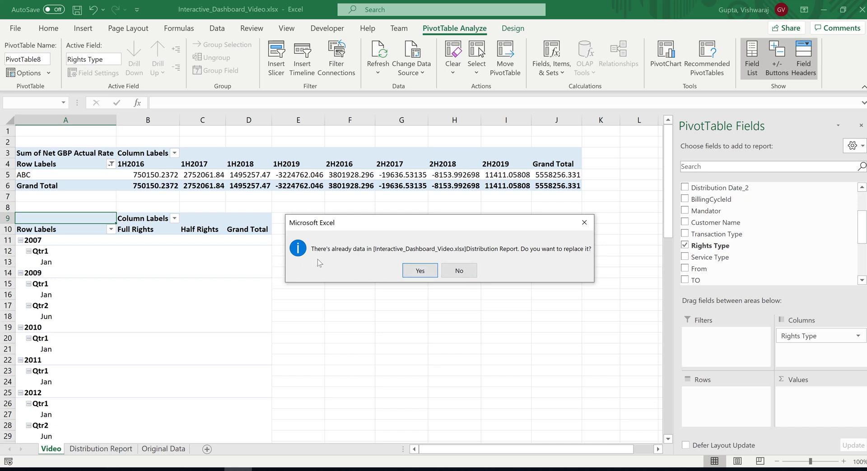
click(418, 272)
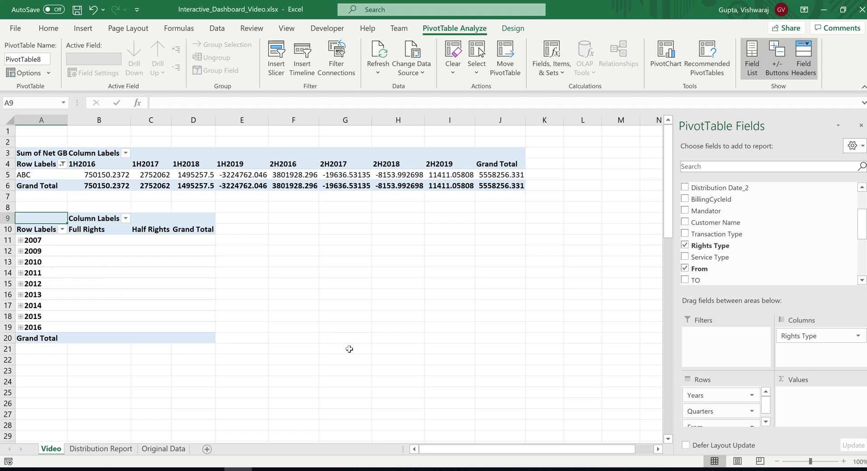
key(ctrl+z)
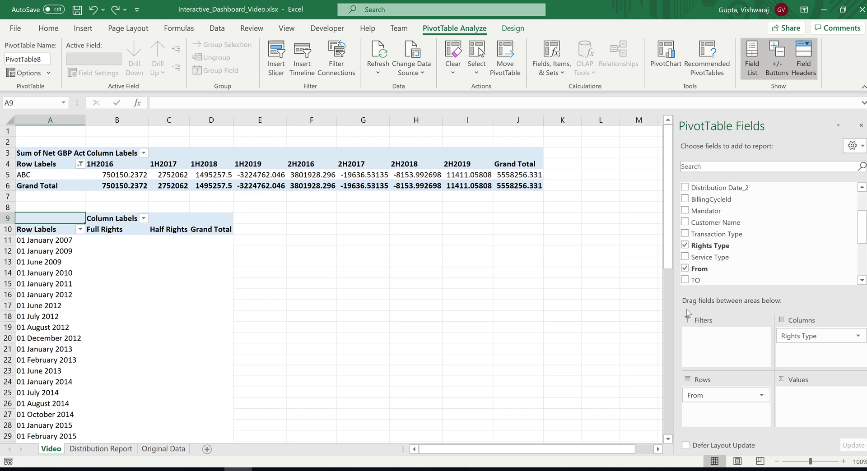
Add TO below From in the second pivot table's rows and undo its automatic date grouping
drag(708, 281, 728, 422)
click(431, 275)
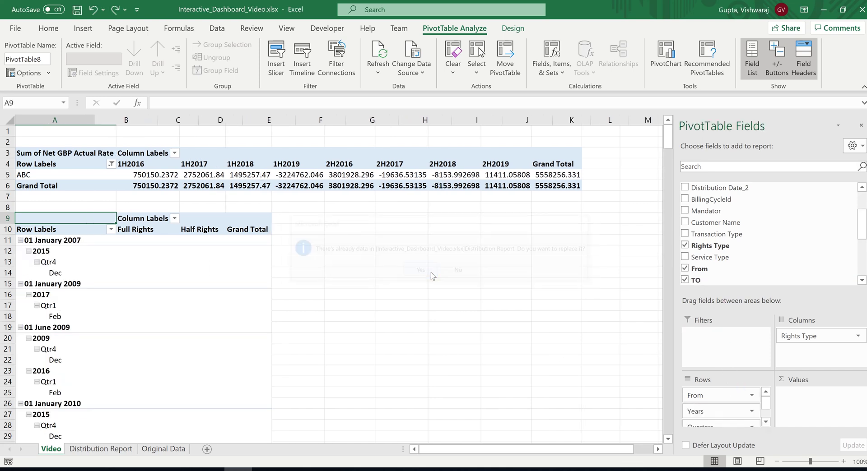
key(ctrl+z)
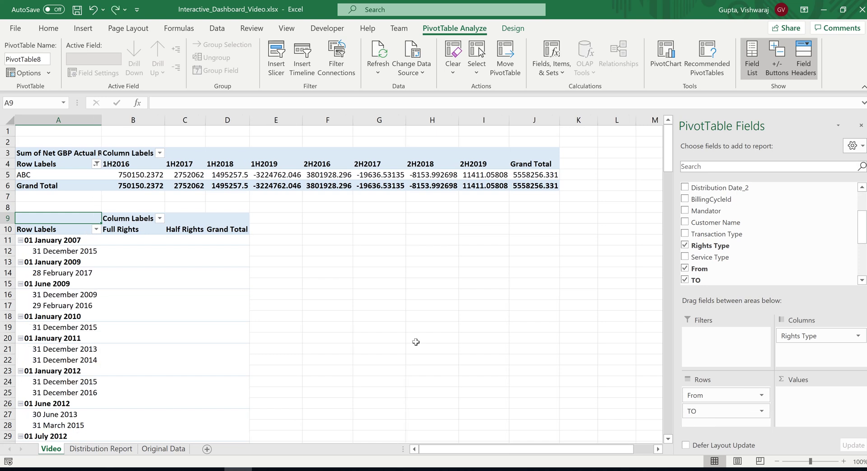
click(332, 304)
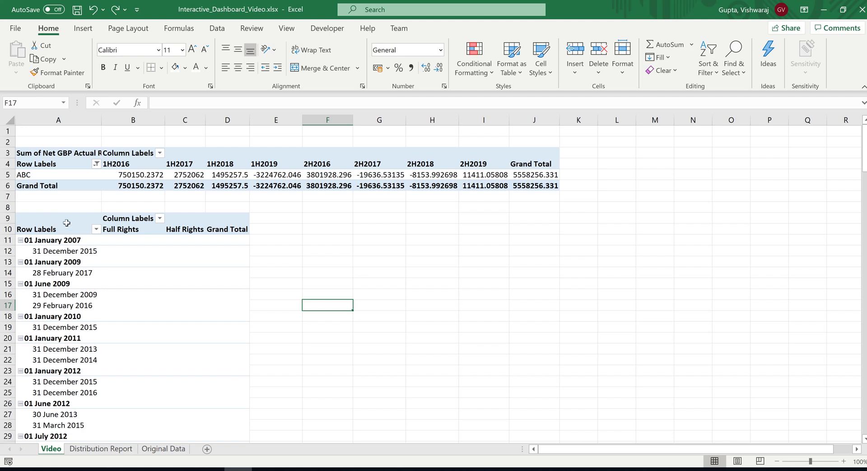
Switch the second pivot table to the classic PivotTable layout in its display options
click(131, 319)
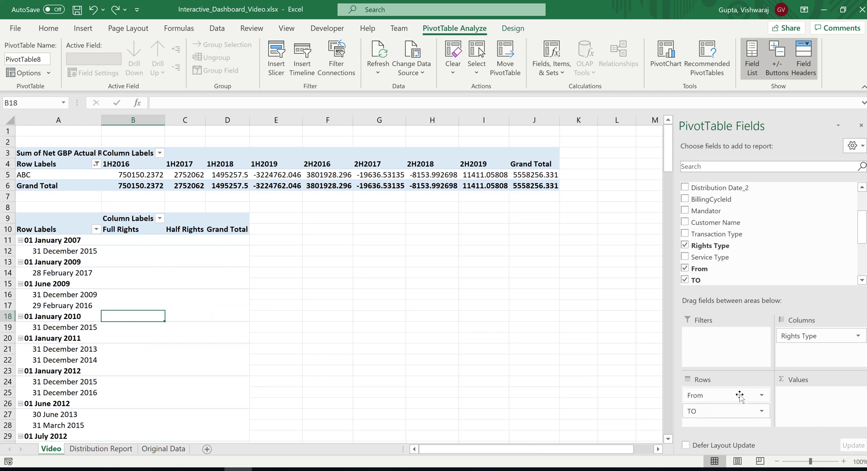
click(89, 256)
right_click(90, 260)
click(211, 250)
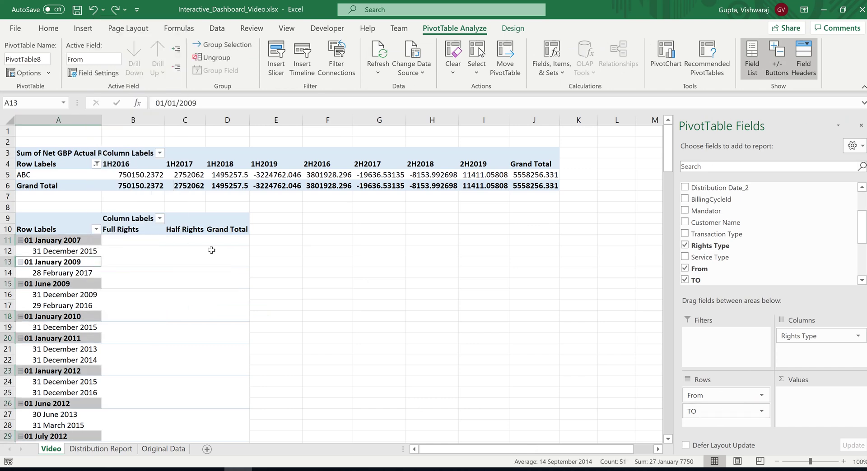
right_click(211, 250)
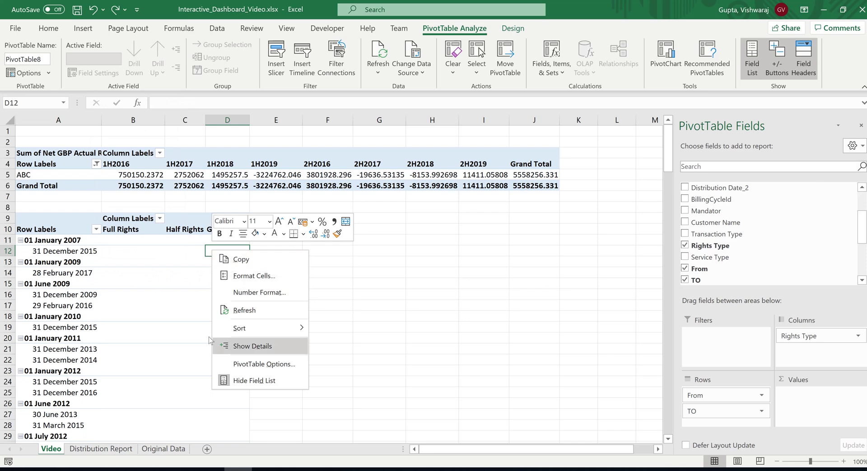
click(244, 364)
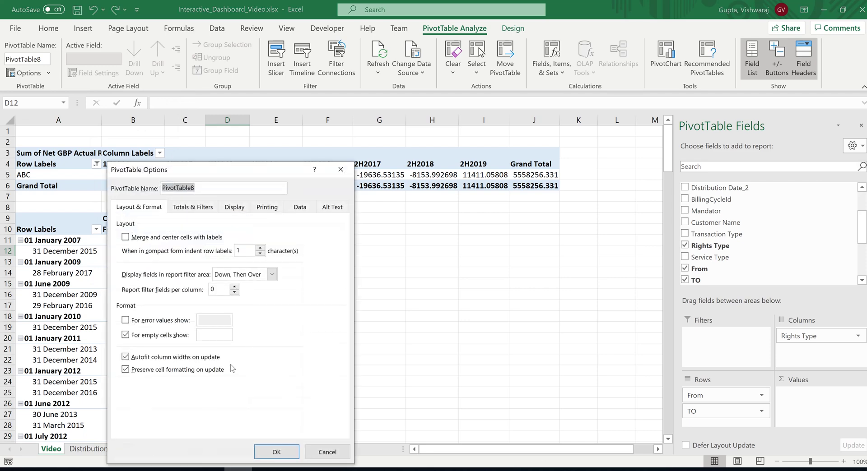
click(235, 208)
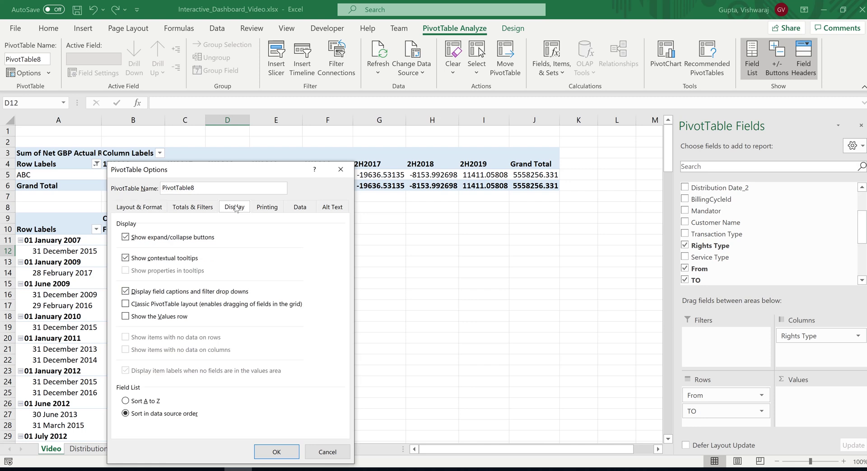
click(127, 305)
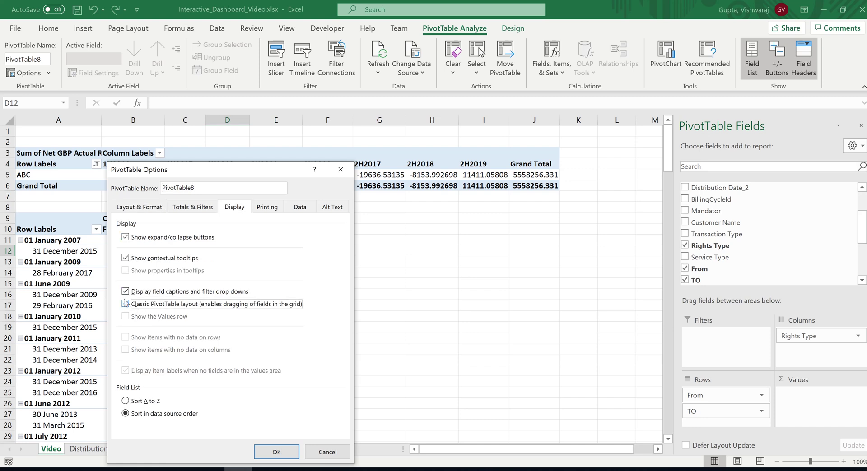
click(271, 452)
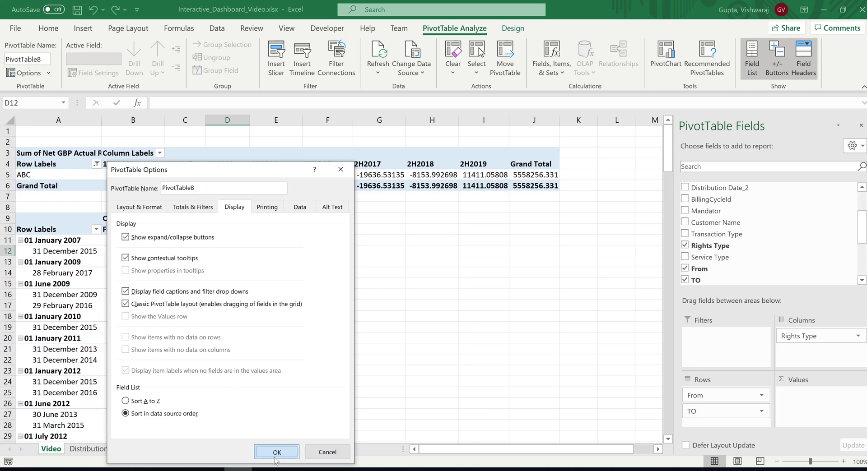
click(391, 300)
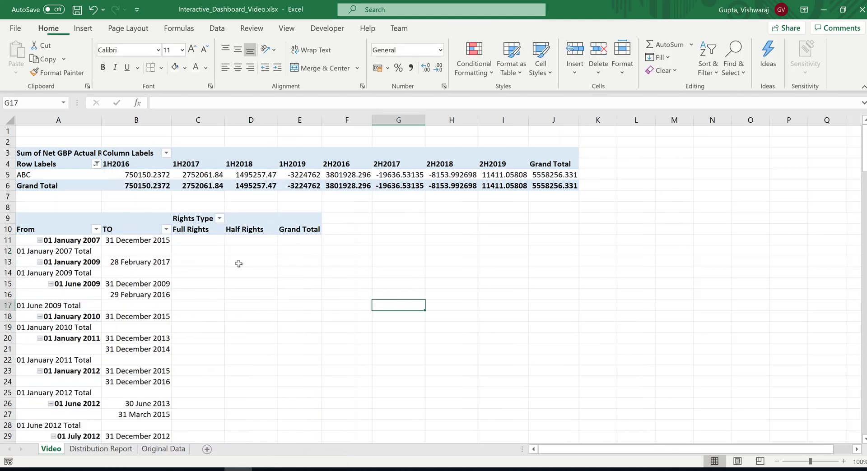
Turn off the grand totals for both rows and columns in the second pivot table's options
right_click(74, 253)
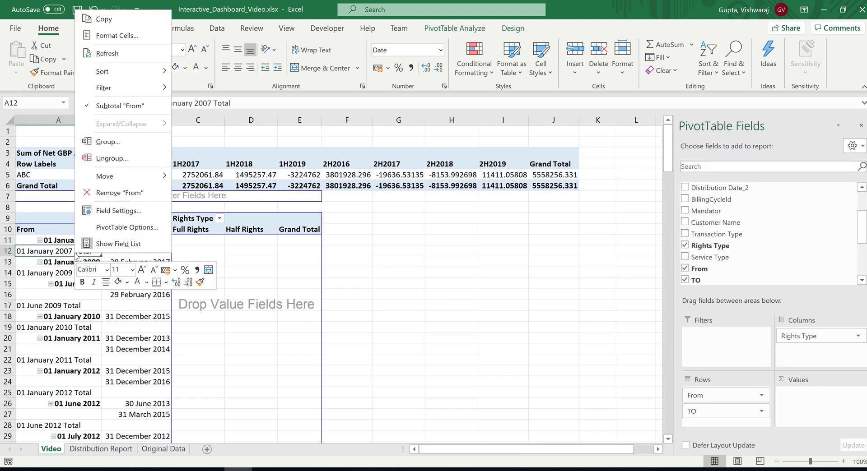
click(121, 228)
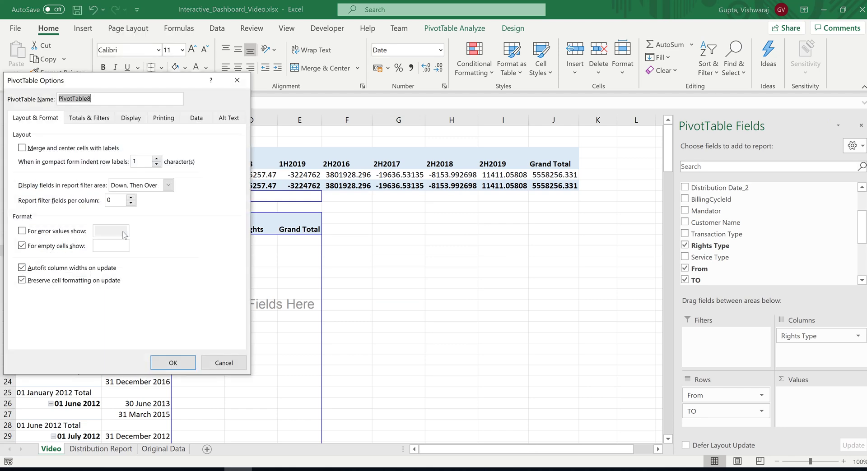
click(89, 118)
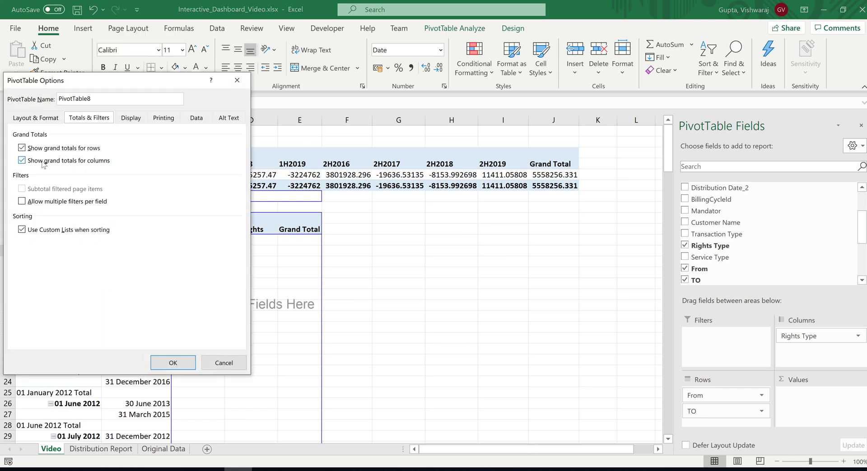
click(21, 149)
click(22, 160)
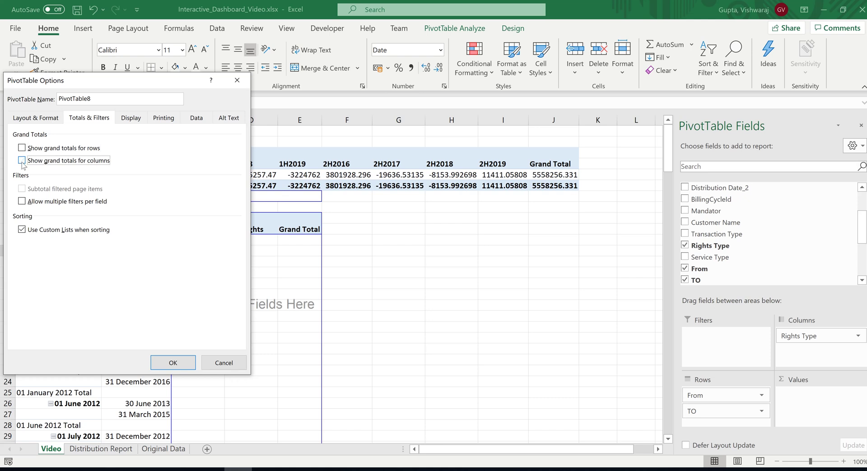
click(176, 361)
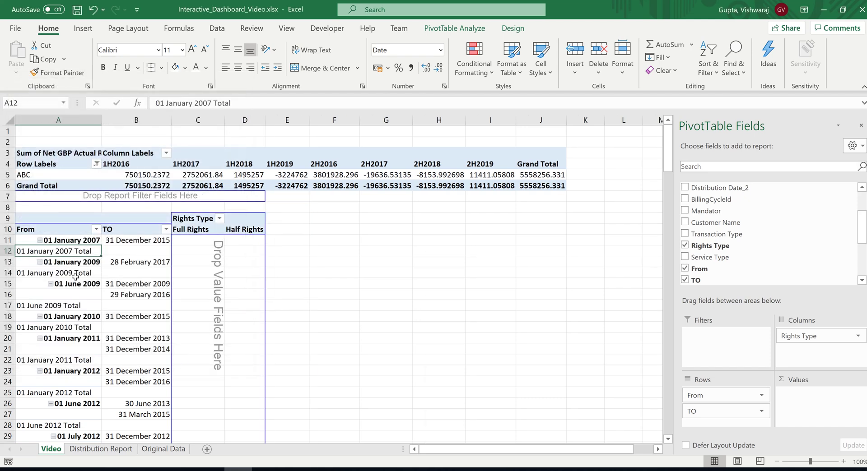
Remove the subtotals for the From and TO fields in the second pivot table
right_click(71, 272)
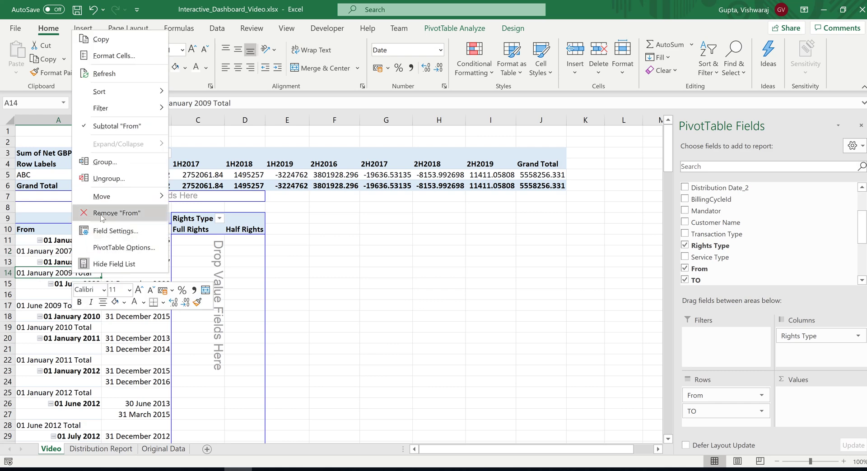
click(127, 127)
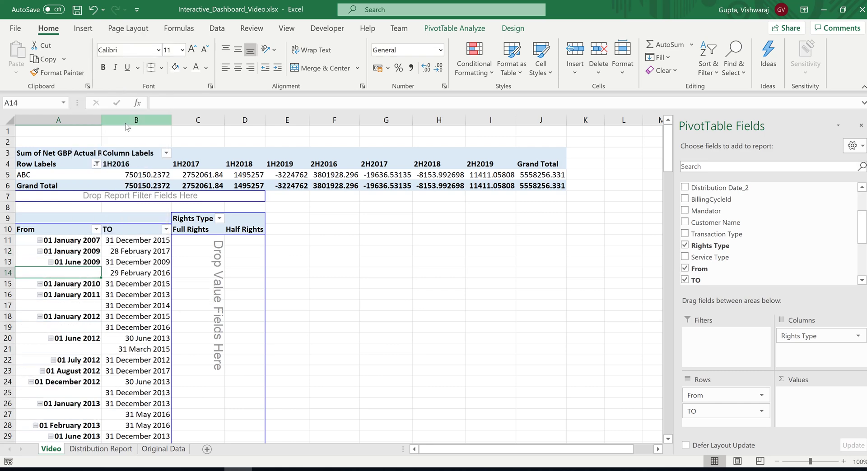
right_click(133, 258)
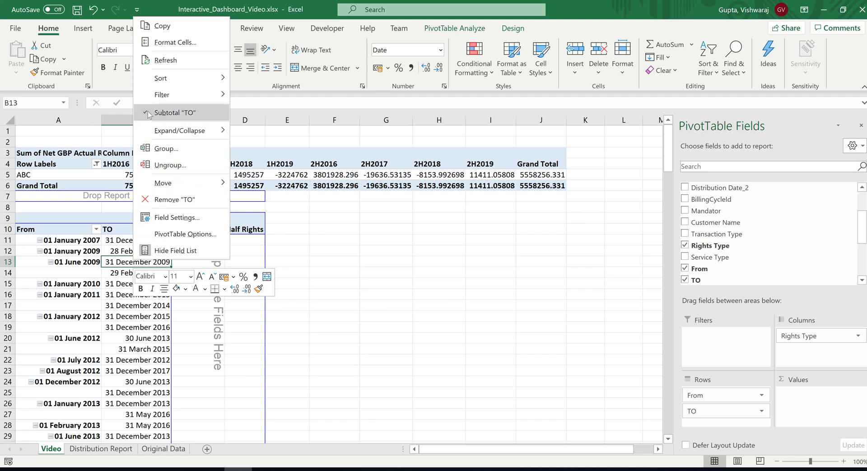
click(176, 118)
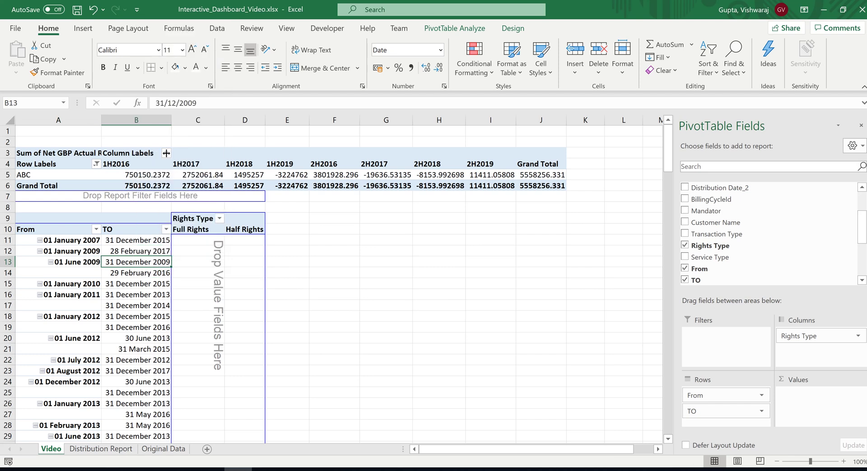
click(127, 317)
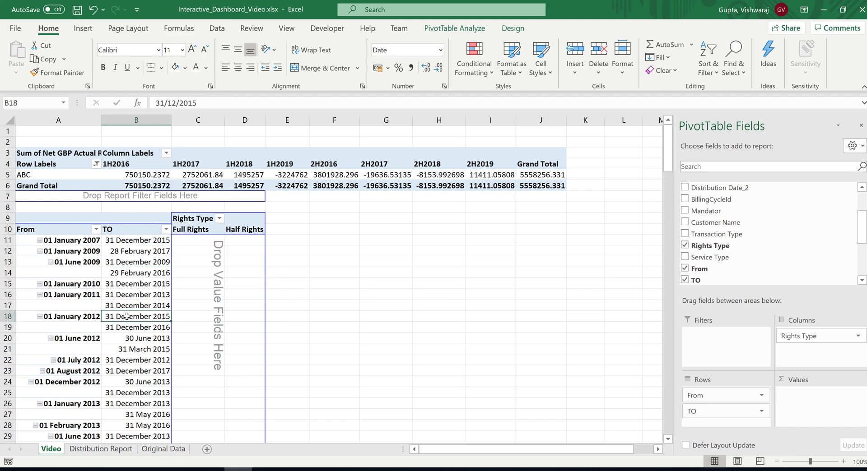
click(74, 242)
click(192, 250)
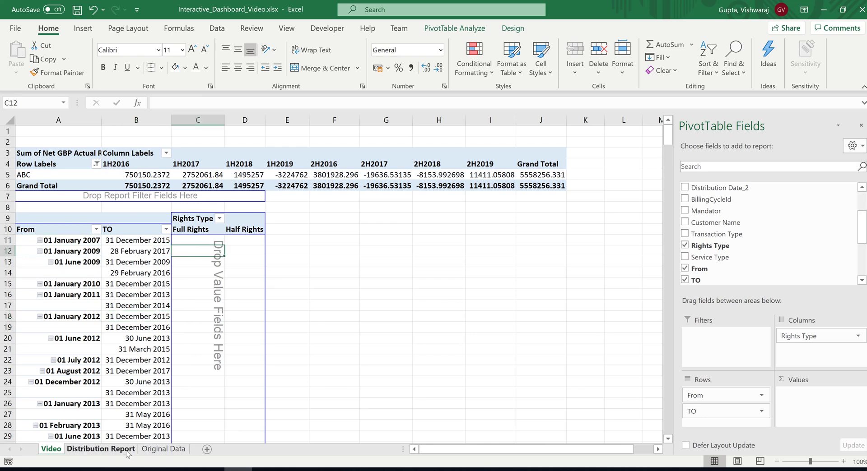
Following Distribution Report's second pivot table, add Net GBP Actual Rate as the summed value of the second pivot table on Video
click(100, 449)
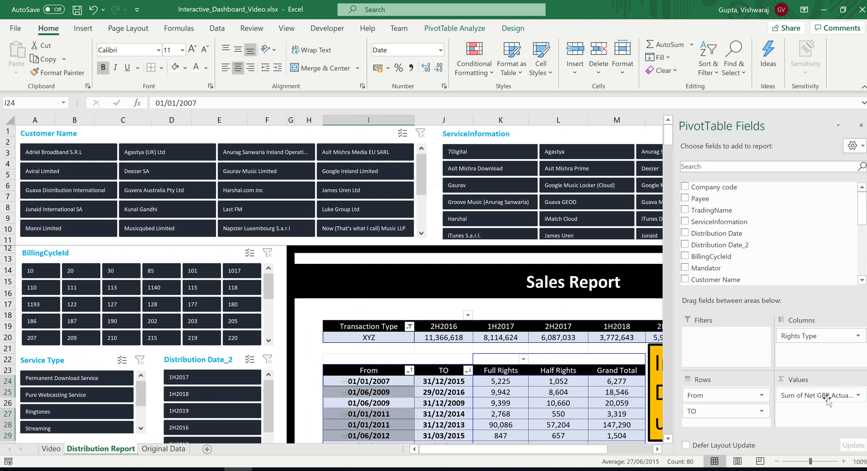
click(163, 449)
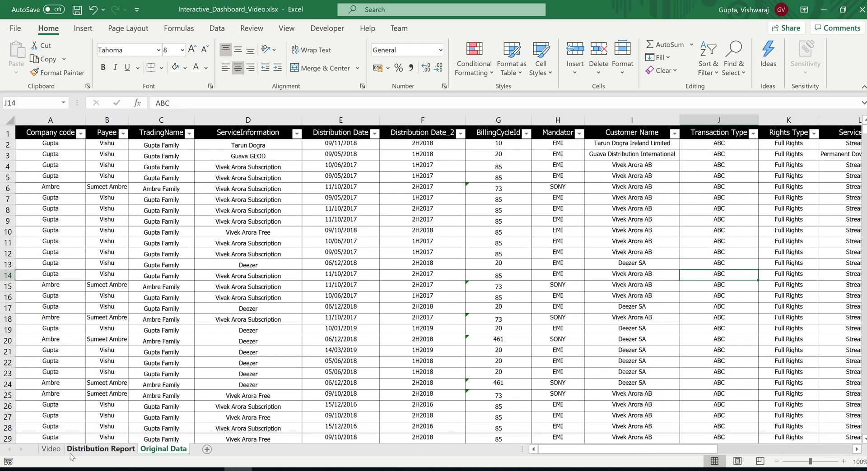
click(52, 452)
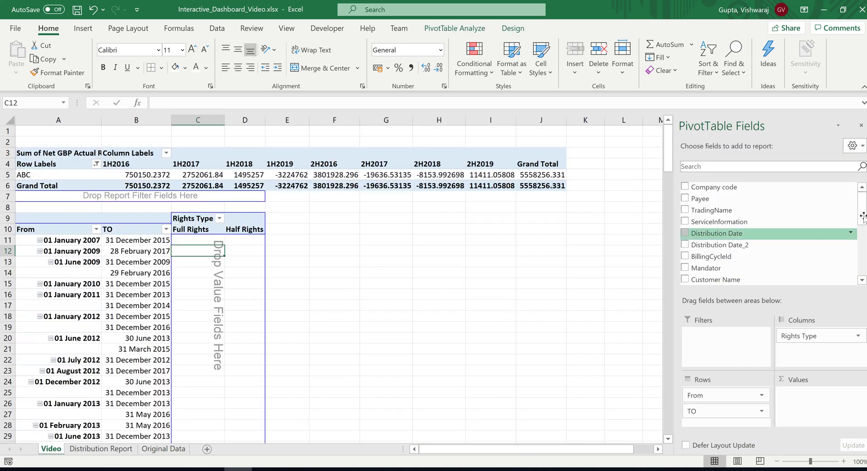
drag(863, 214, 863, 265)
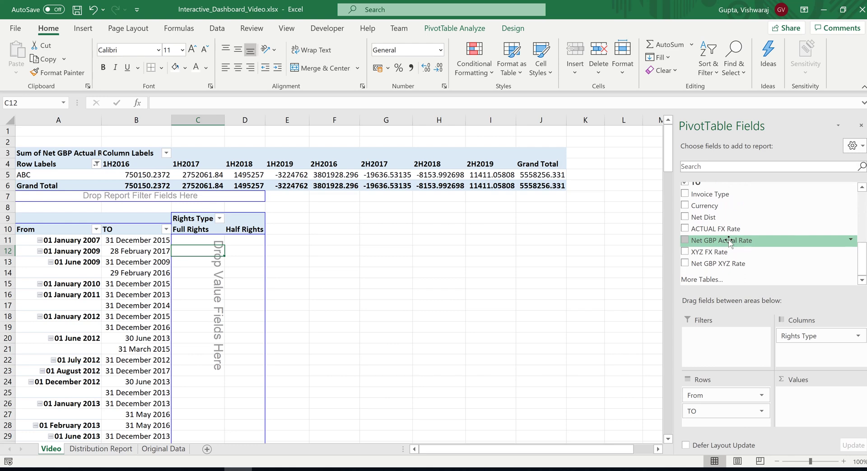
drag(729, 242, 822, 409)
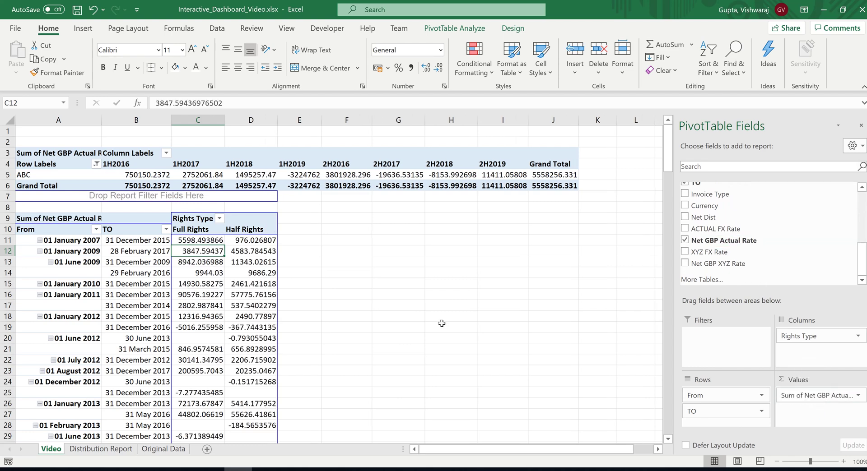
click(442, 323)
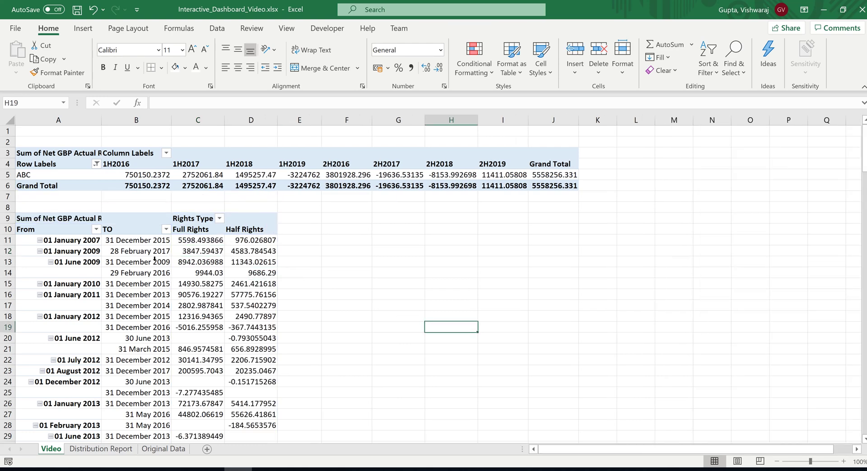
click(117, 172)
click(135, 196)
click(136, 284)
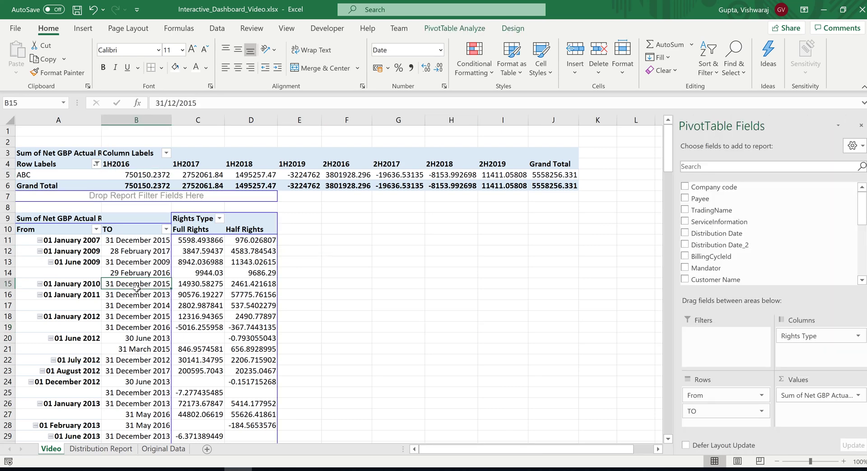
click(85, 357)
click(143, 273)
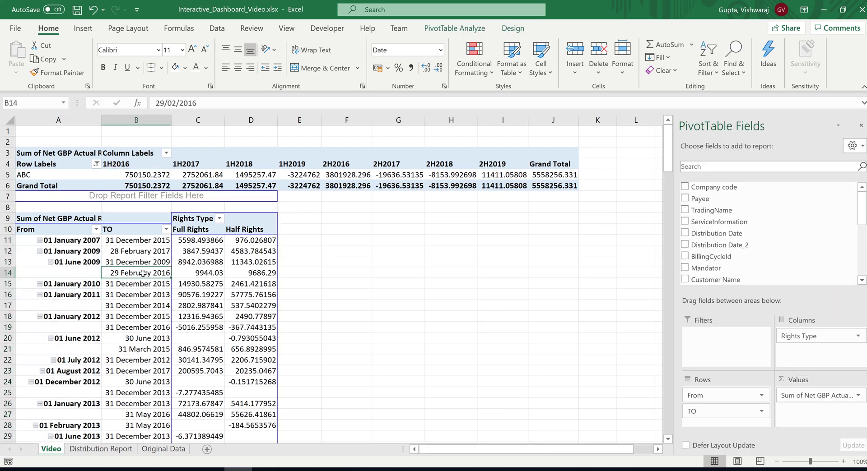
click(59, 303)
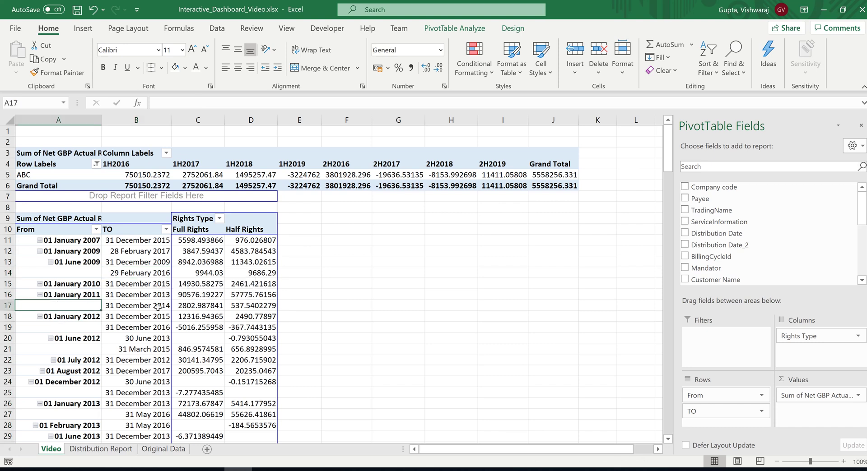
click(158, 306)
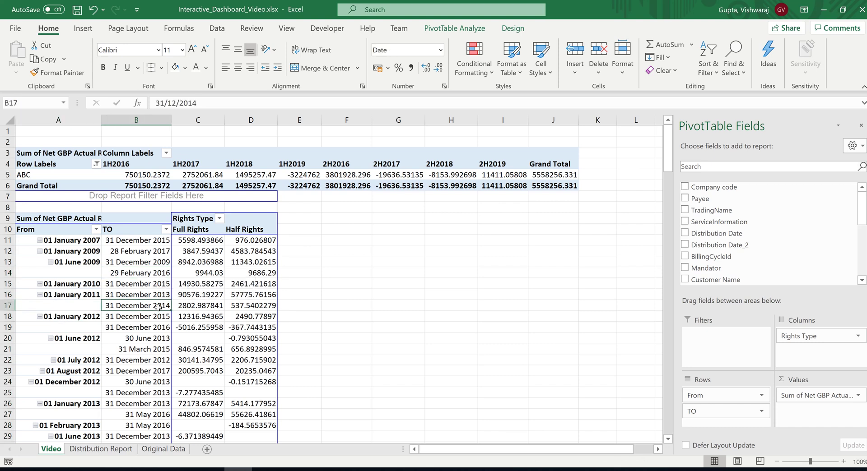
click(228, 303)
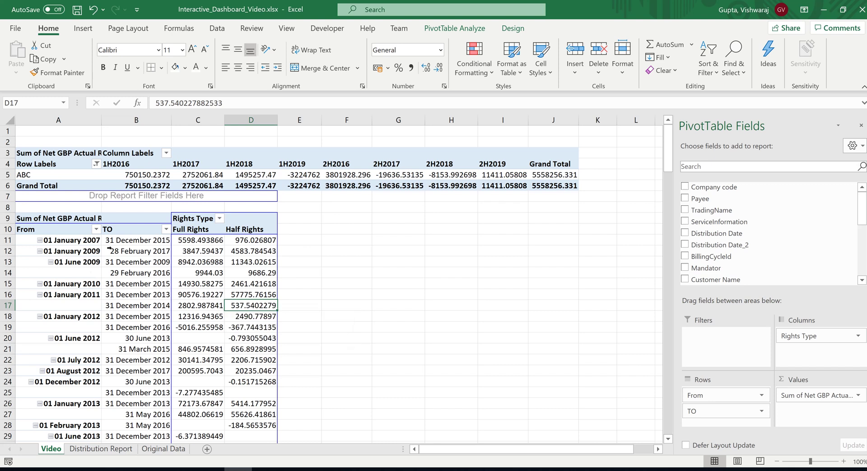
click(140, 273)
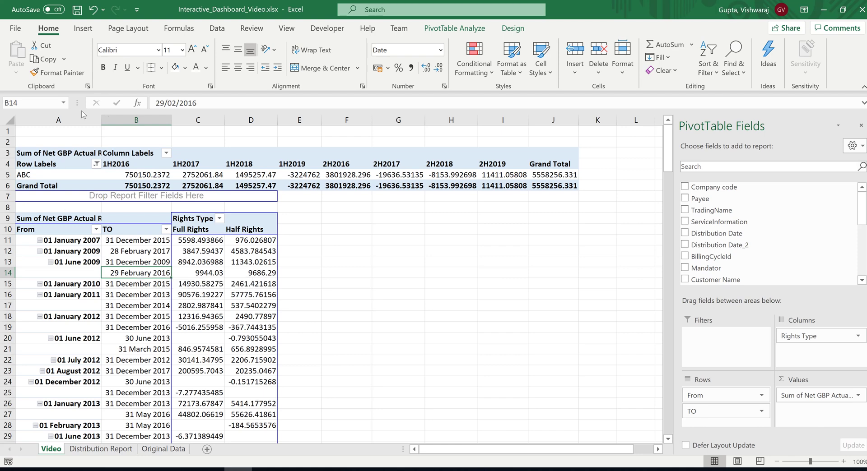
Insert six blank columns before column A on the Video sheet, moving both pivot tables to start in column G
click(59, 119)
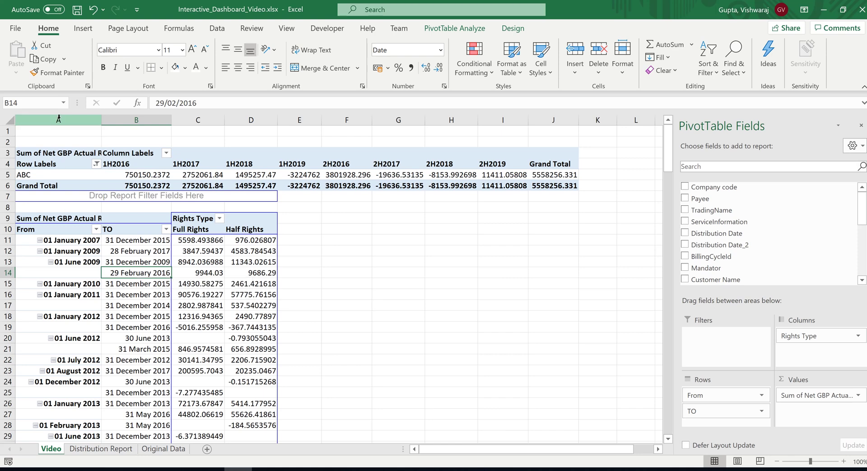
drag(58, 118, 231, 117)
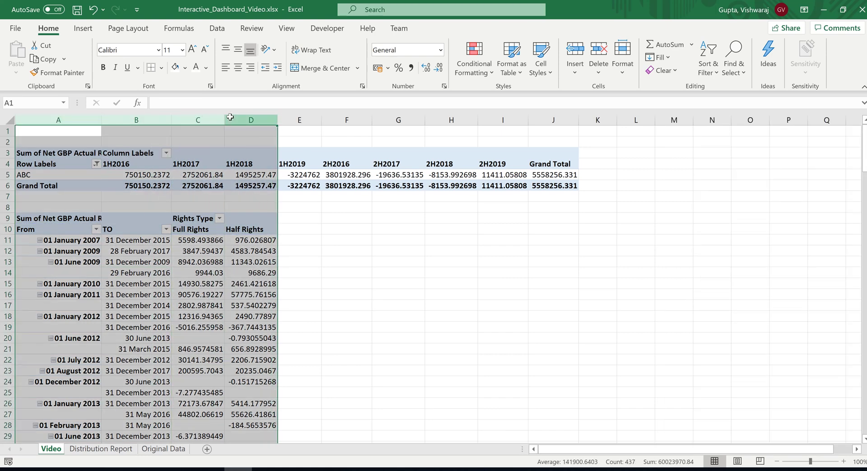
click(322, 241)
drag(95, 120, 361, 118)
right_click(361, 118)
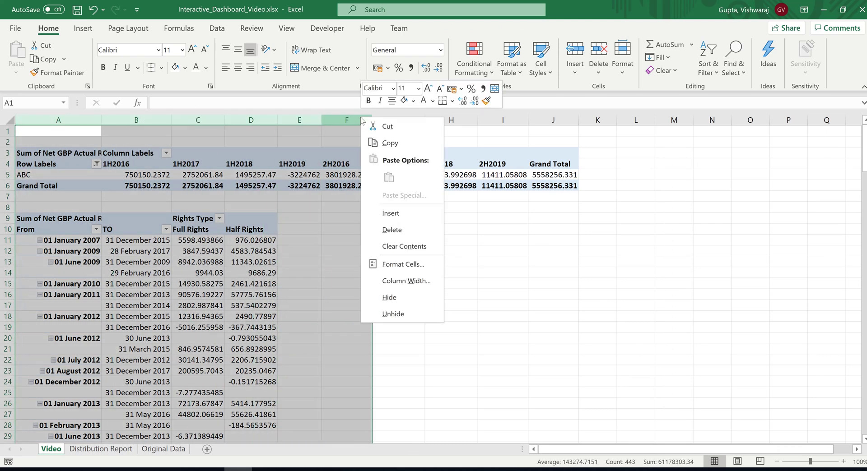
click(390, 214)
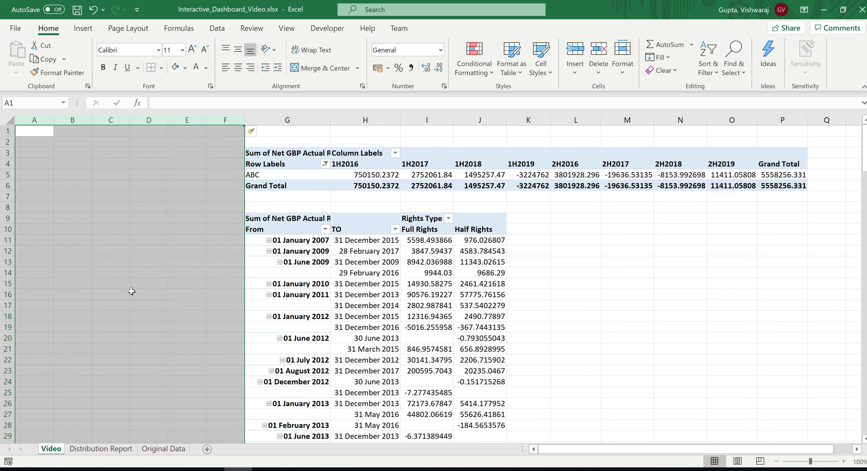
click(131, 291)
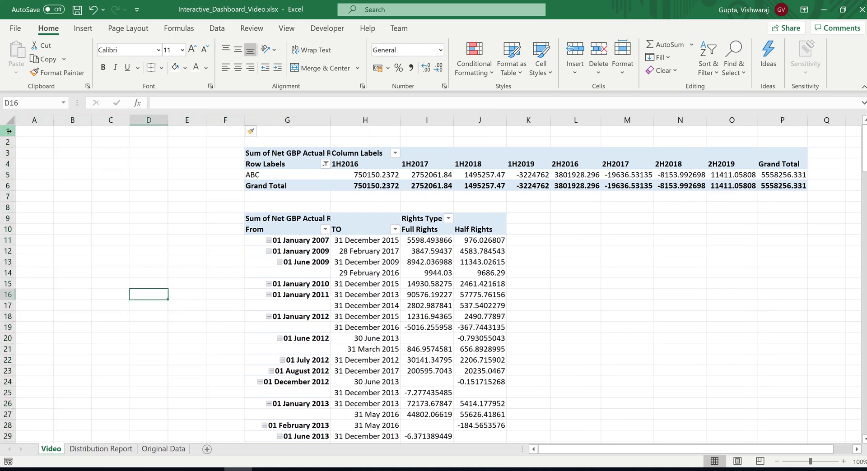
Insert 13 blank rows above row 1 on the Video sheet to leave space above the pivot tables
drag(9, 131, 3, 262)
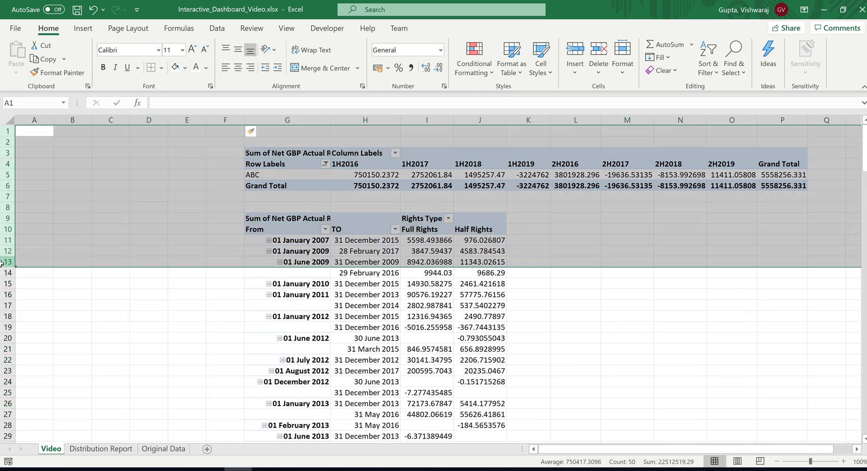
right_click(2, 262)
click(50, 161)
click(139, 329)
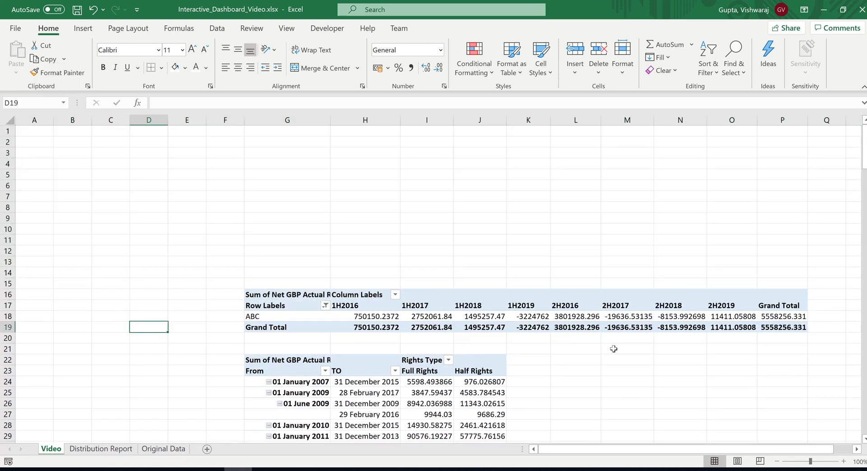
click(104, 228)
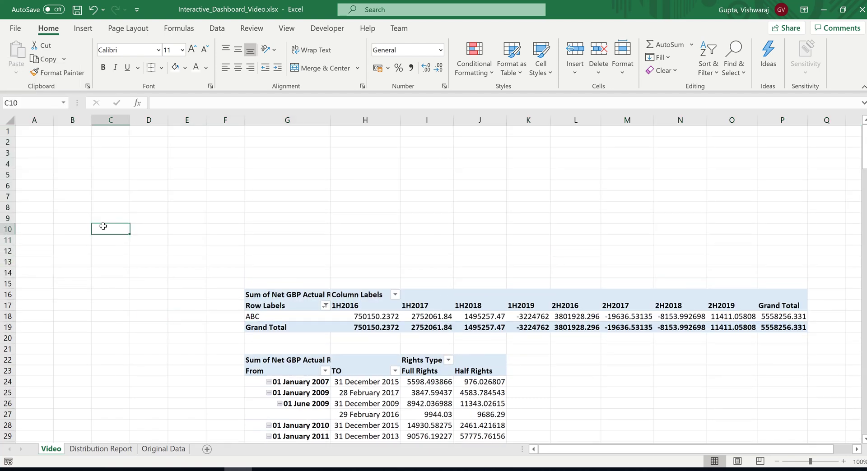
click(100, 303)
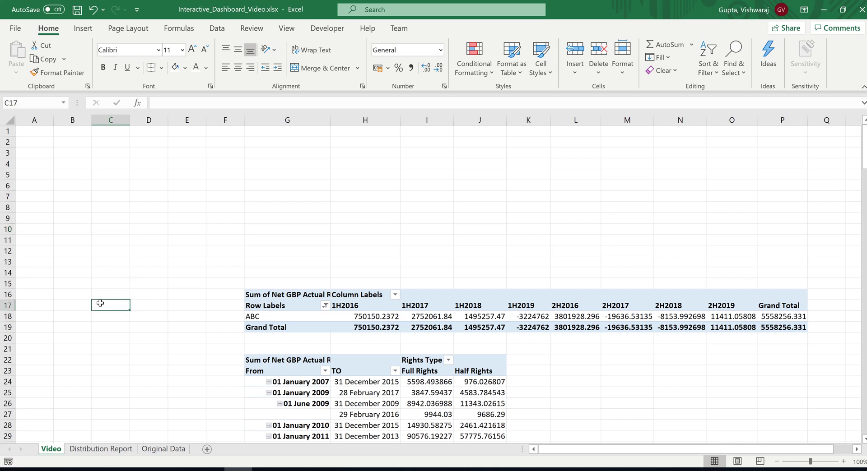
click(173, 338)
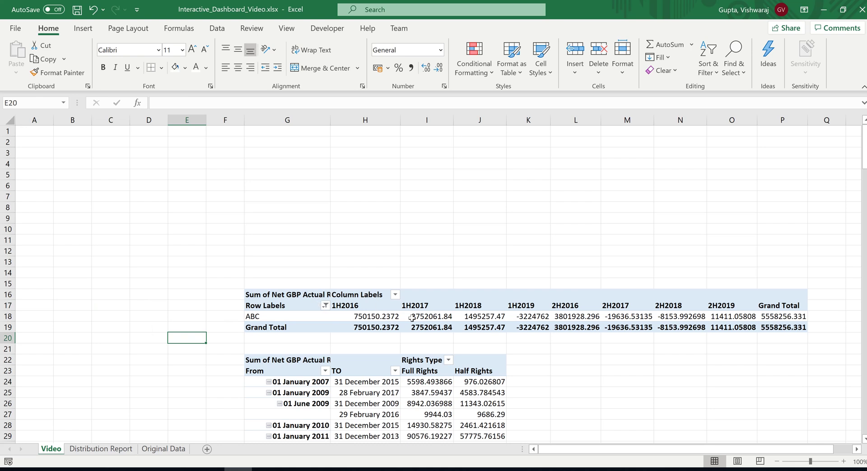
Select a value cell in the first pivot table and close the PivotTable field list
click(437, 317)
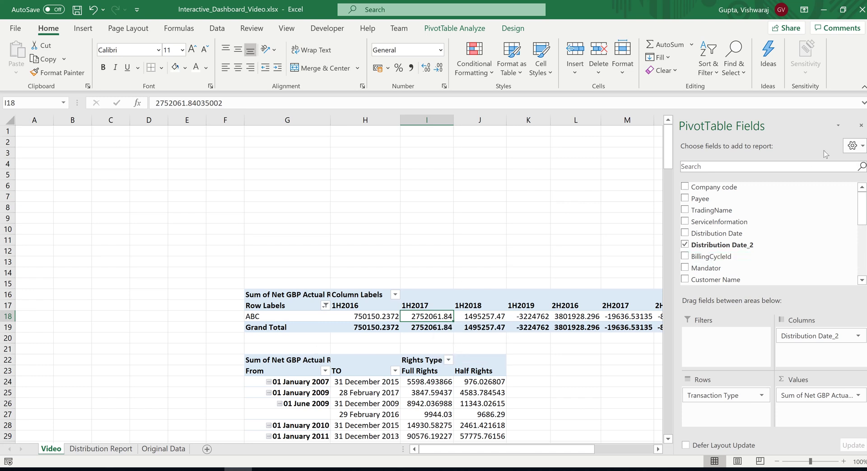
click(860, 125)
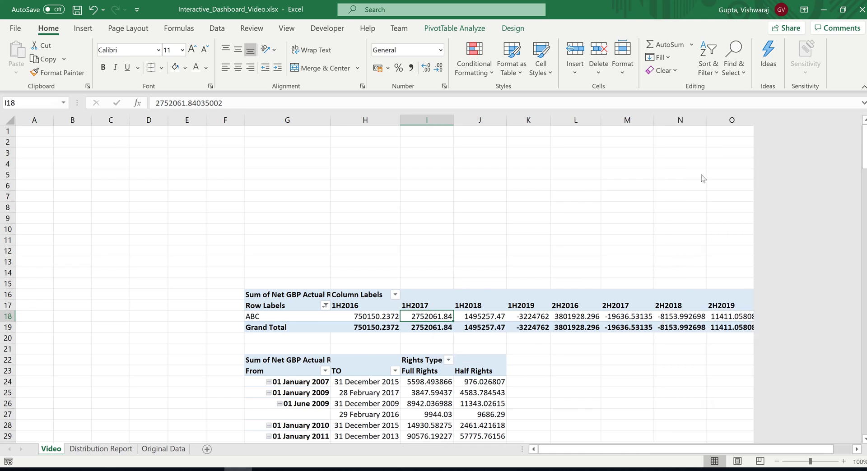
click(380, 415)
click(436, 318)
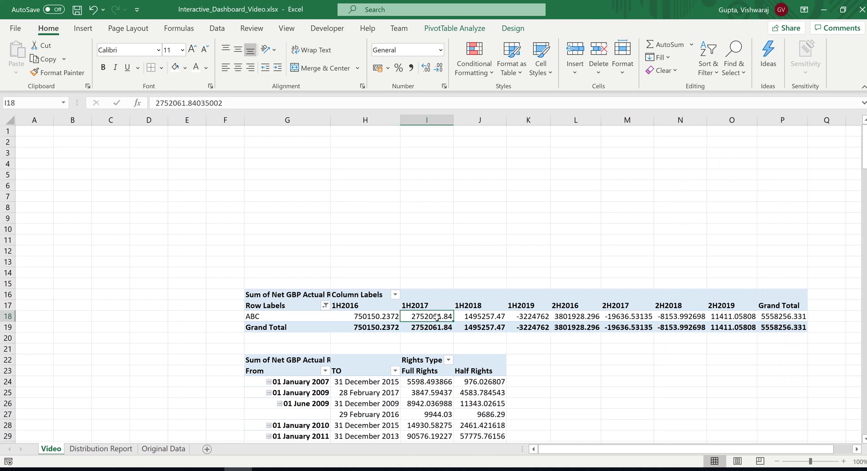
click(383, 403)
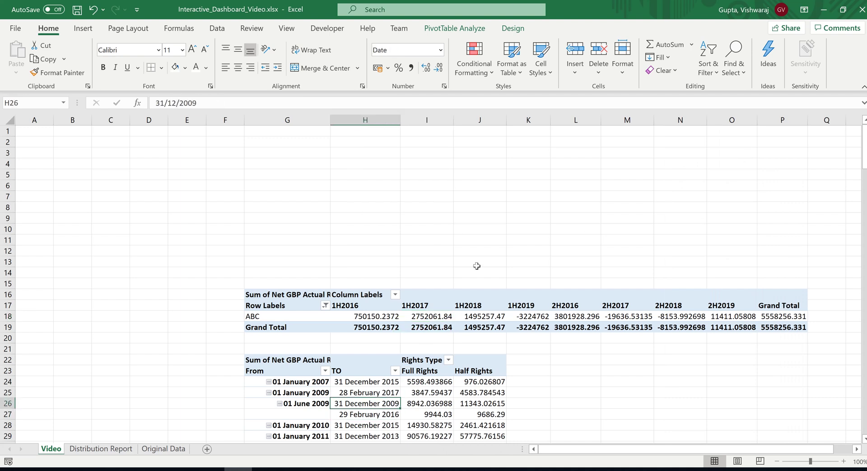
click(364, 314)
Following the slicers on Distribution Report, insert a Customer Name slicer for the first pivot table on Video
click(127, 450)
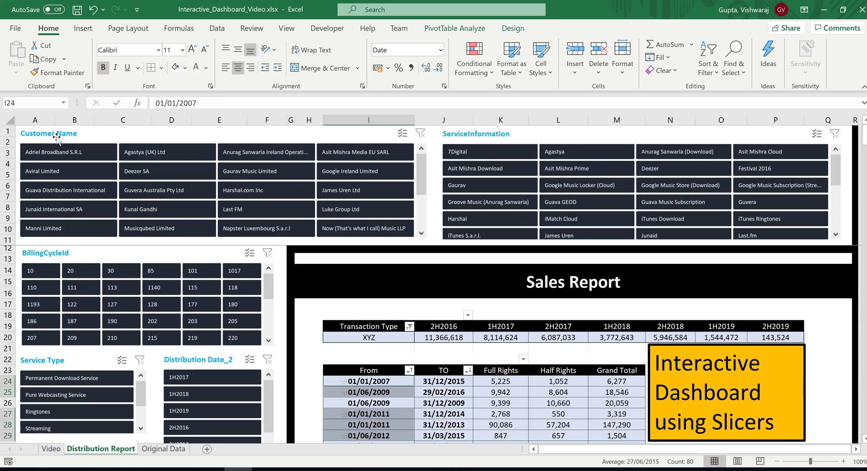
click(50, 449)
click(194, 153)
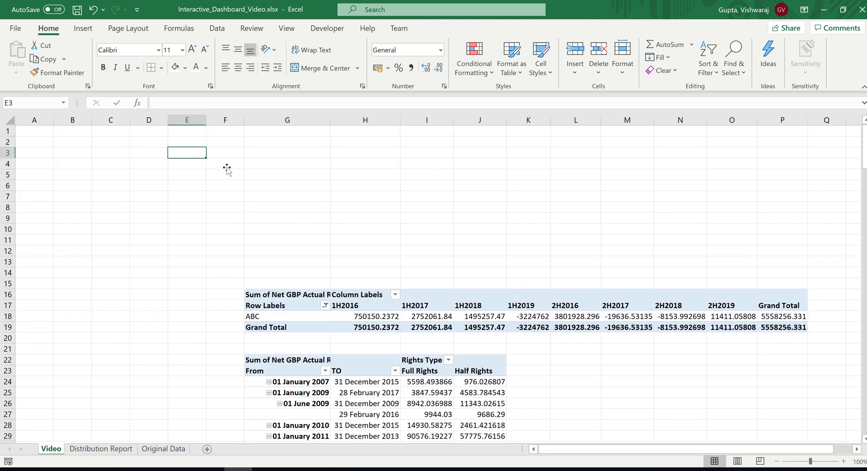
click(426, 314)
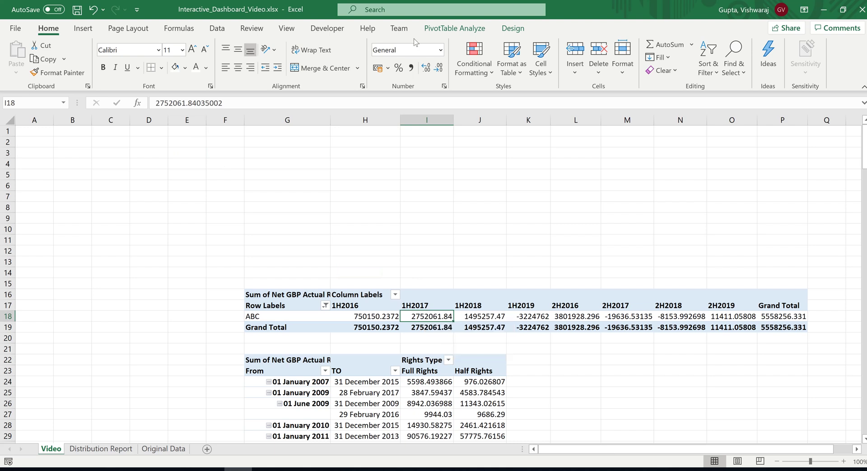
click(466, 34)
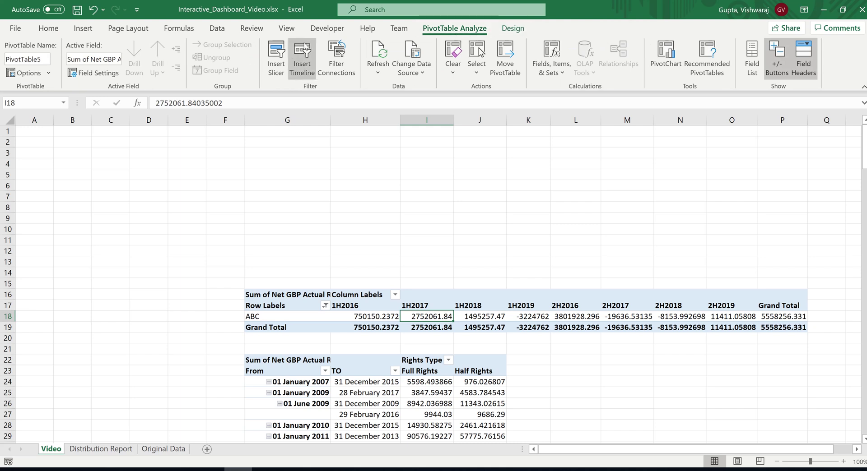
click(279, 66)
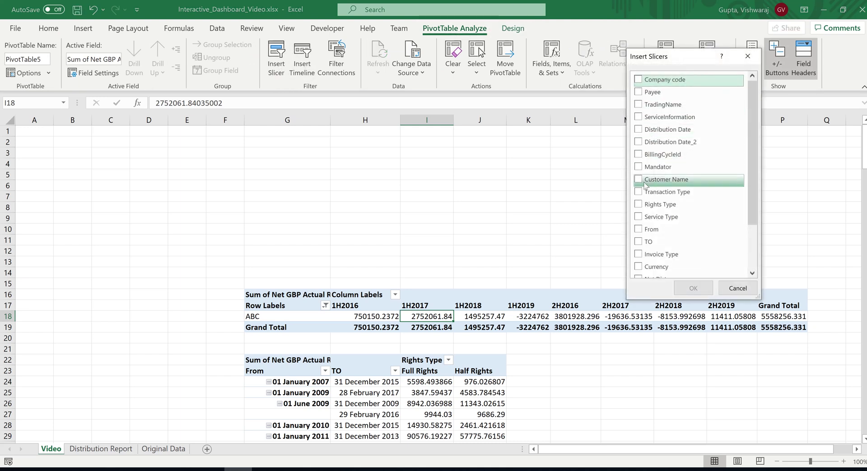
click(638, 180)
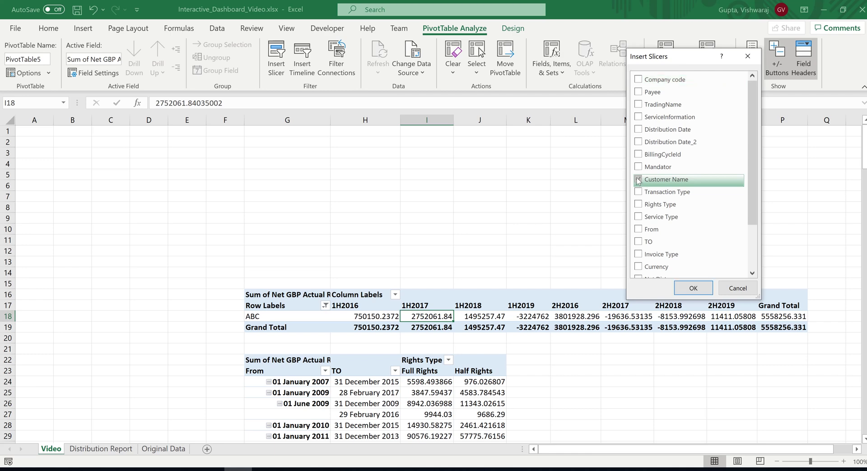
click(693, 288)
Place the Customer Name slicer near cell A1, above the pivot tables, and widen it to about 13.4 cm
drag(434, 217, 50, 141)
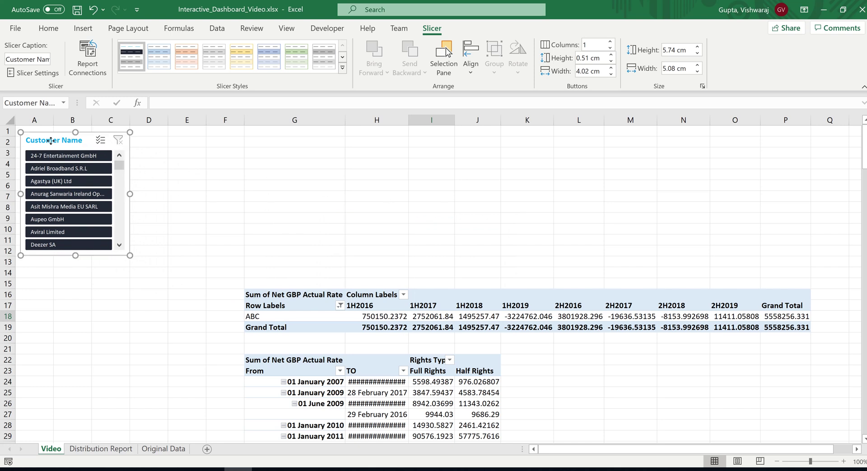
drag(131, 194, 308, 192)
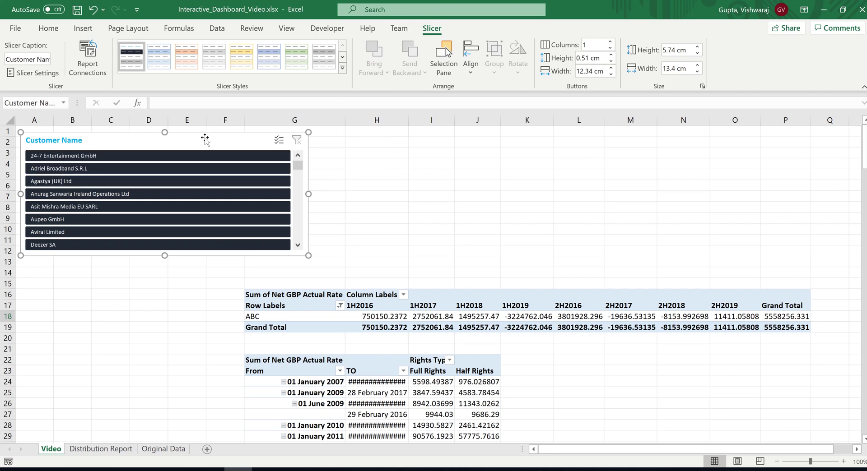
click(387, 190)
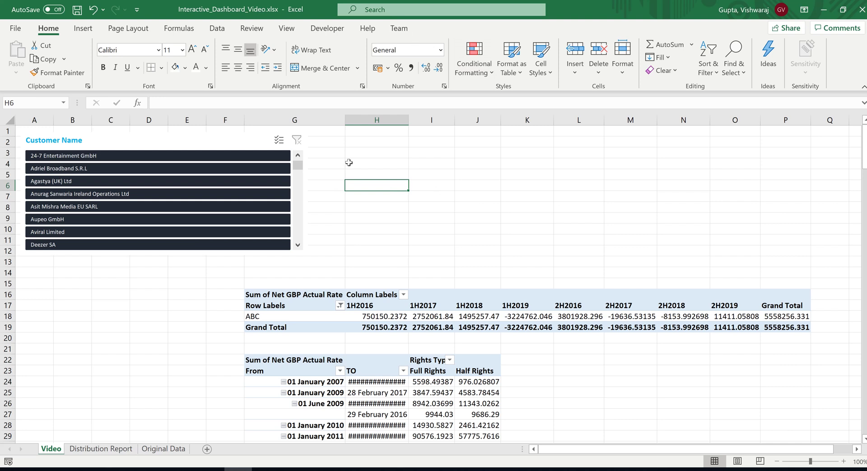
Arrange the Customer Name slicer in 3 columns and set its button height to 0.7 cm
click(146, 142)
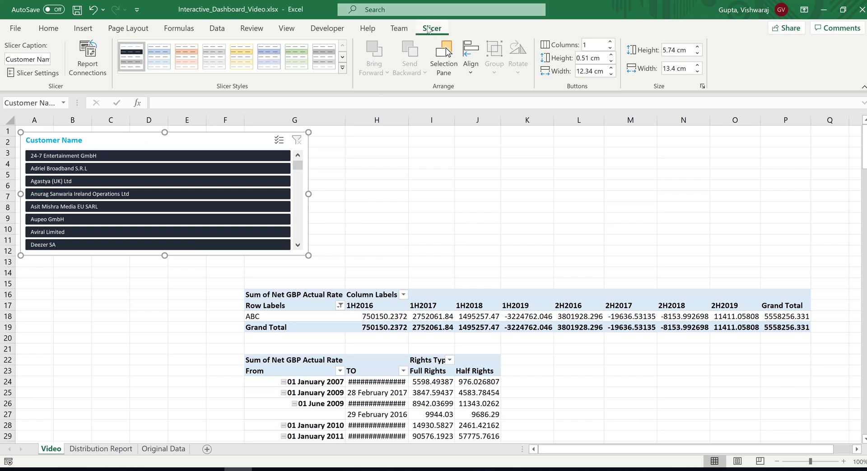
click(610, 42)
click(609, 42)
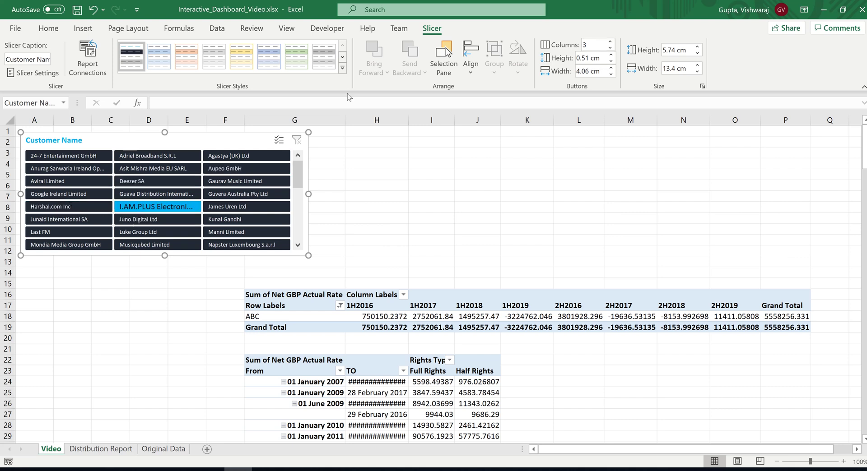
click(610, 42)
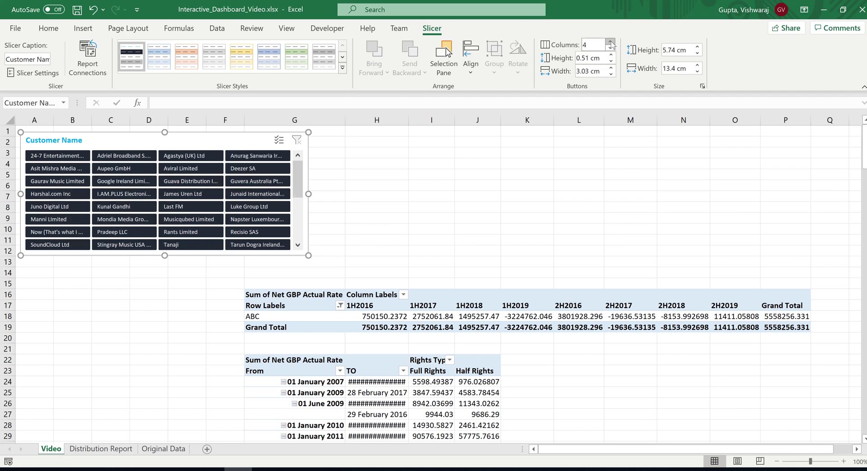
click(610, 48)
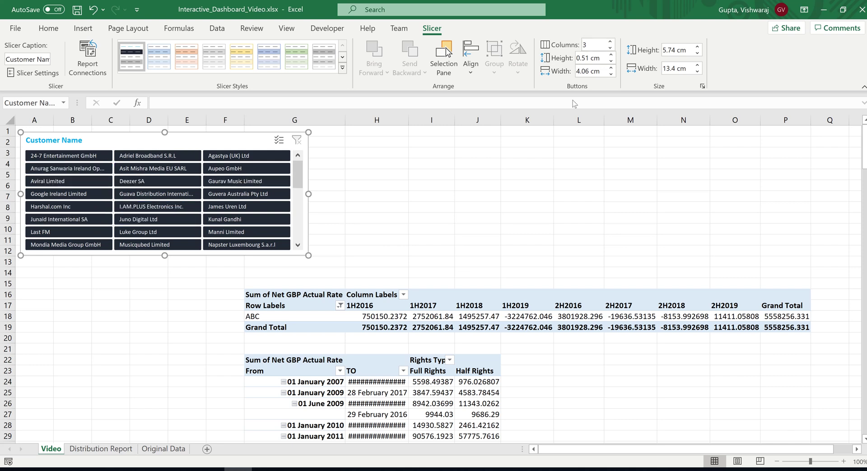
click(611, 54)
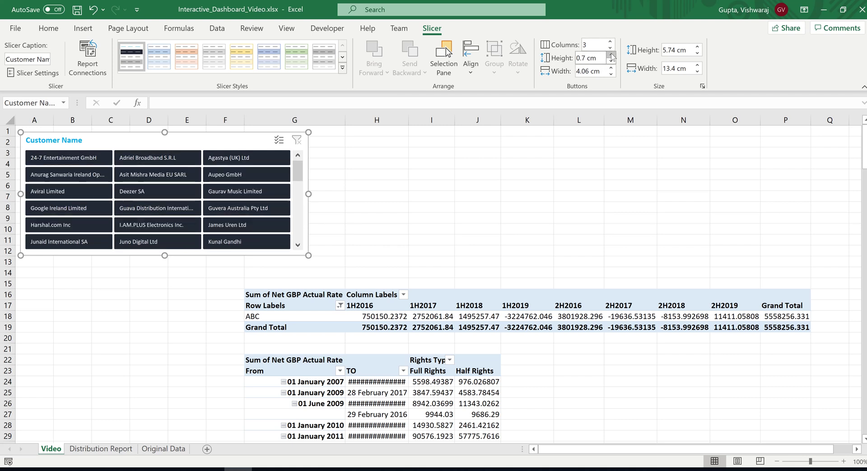
click(354, 183)
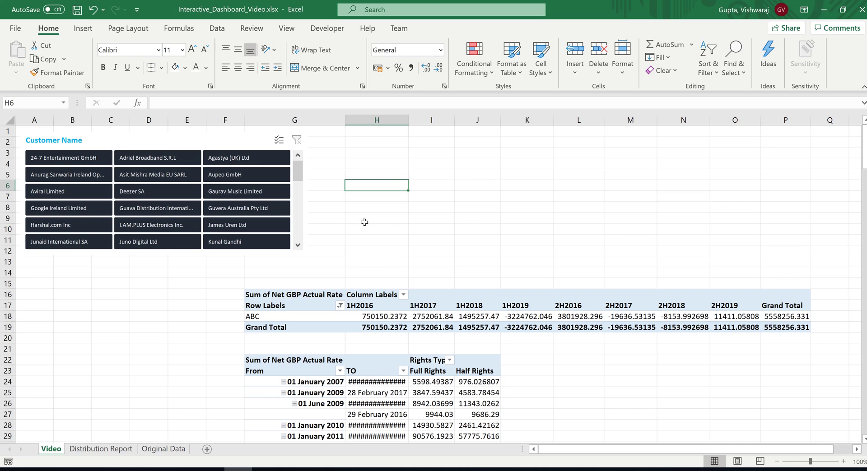
Insert a ServiceInformation slicer for the first pivot table on Video
click(351, 315)
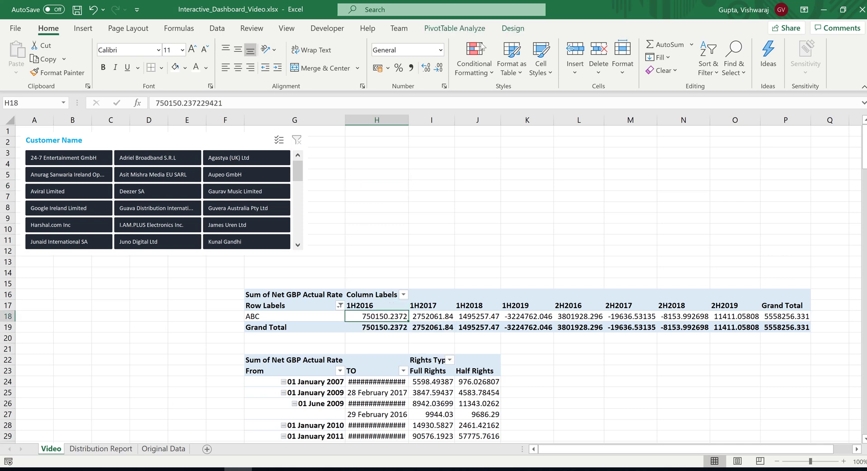
click(454, 28)
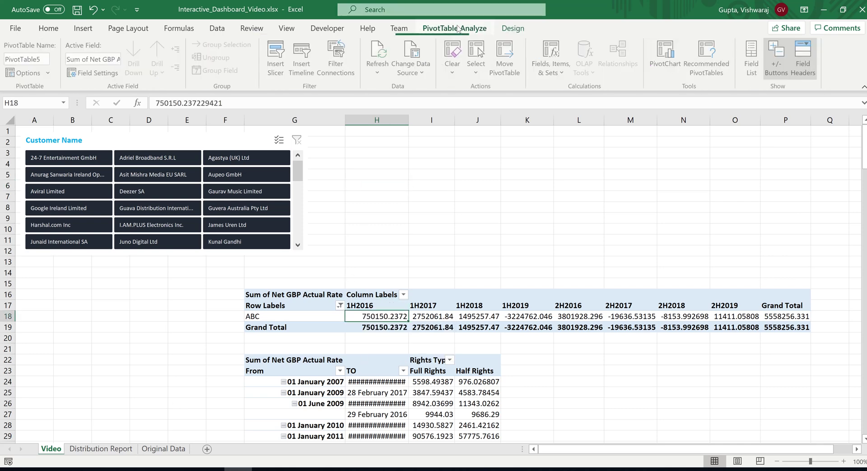
click(275, 59)
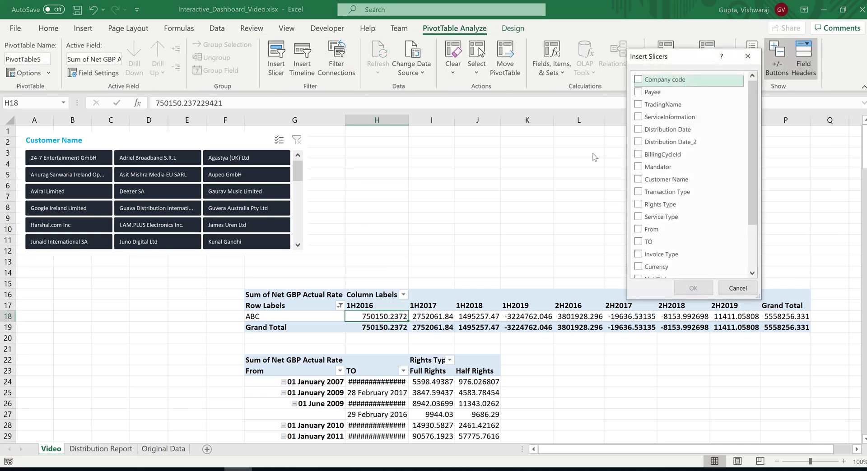
click(637, 118)
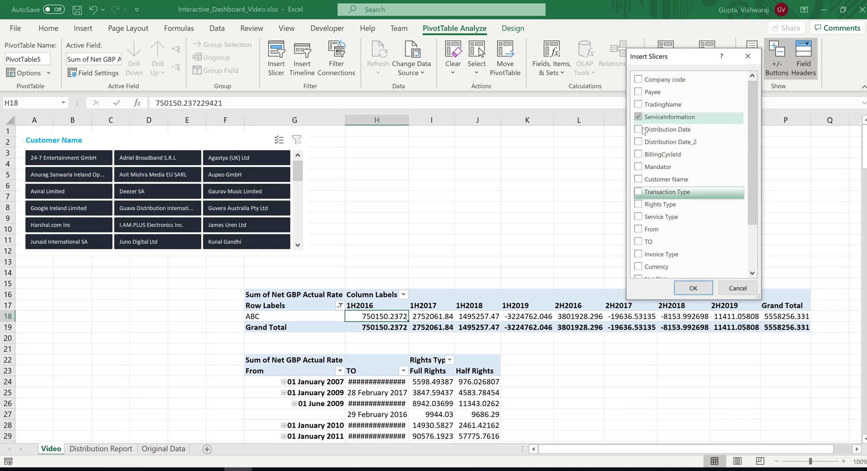
click(689, 288)
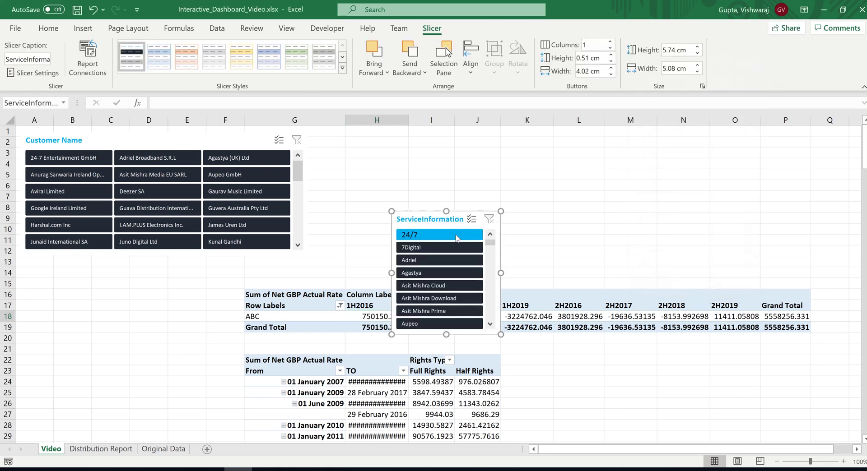
Place the ServiceInformation slicer directly beside Customer Name, aligned with its top edge, and widen it to about 12.77 cm
drag(444, 221, 359, 141)
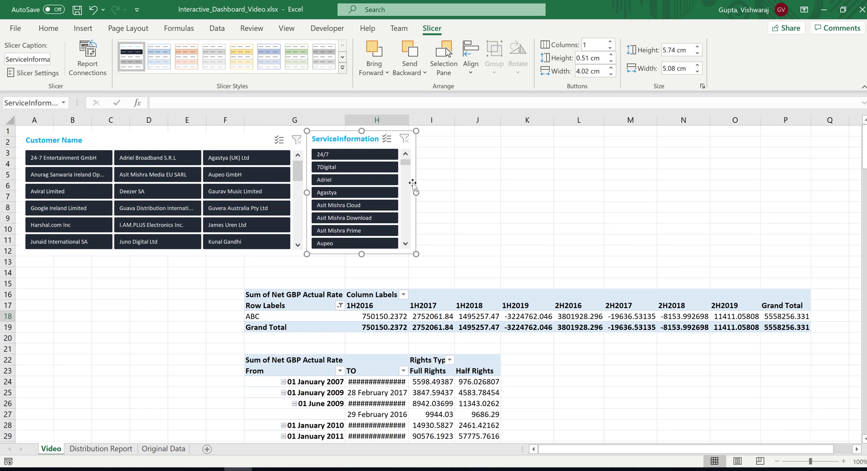
drag(416, 192, 581, 195)
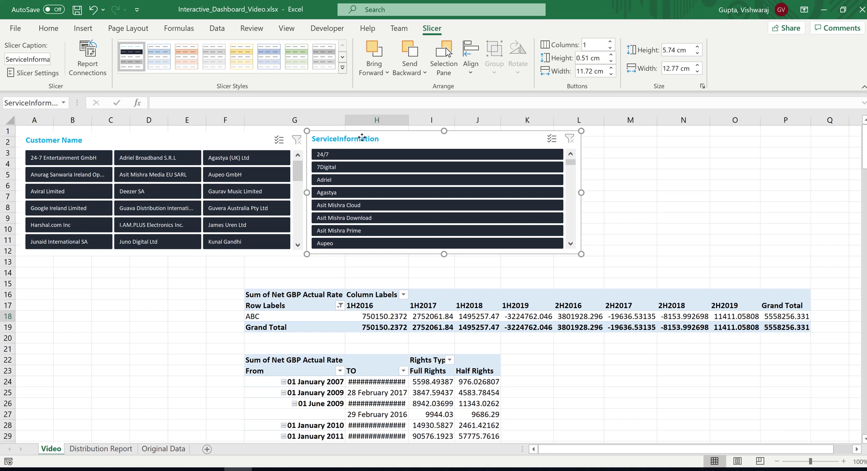
mouse_move(362, 137)
mouse_down()
mouse_move(379, 130)
mouse_move(377, 139)
mouse_up()
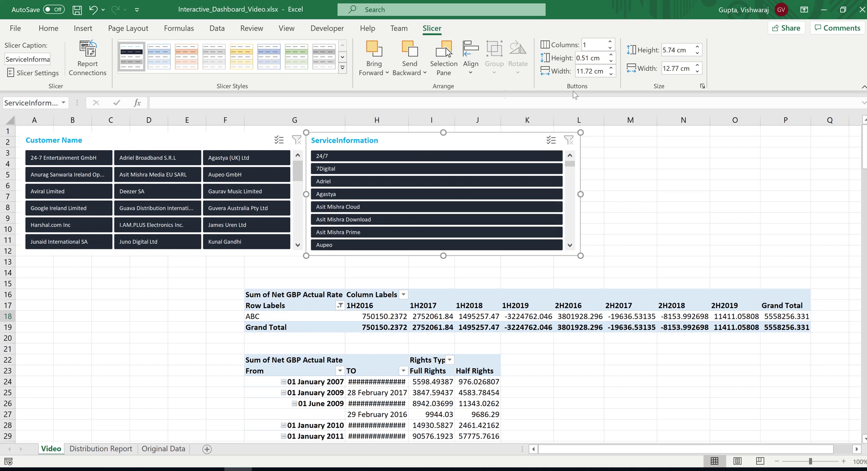
Arrange the ServiceInformation slicer in 3 columns with a button height of 0.7 cm
click(610, 41)
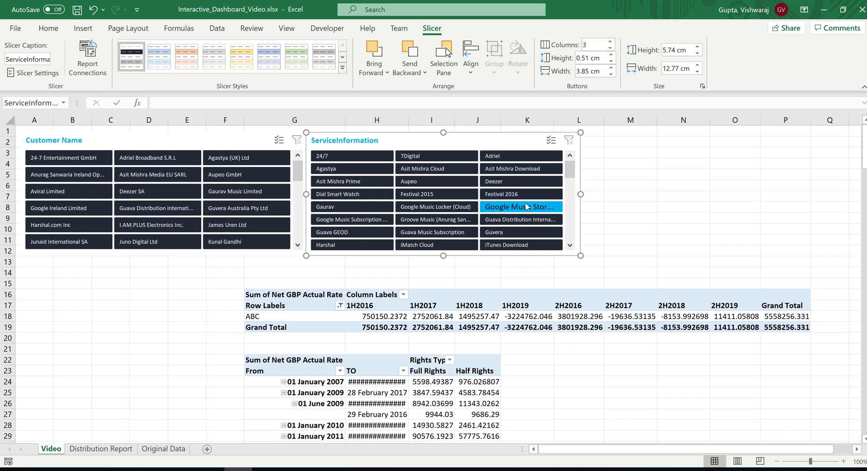
click(611, 55)
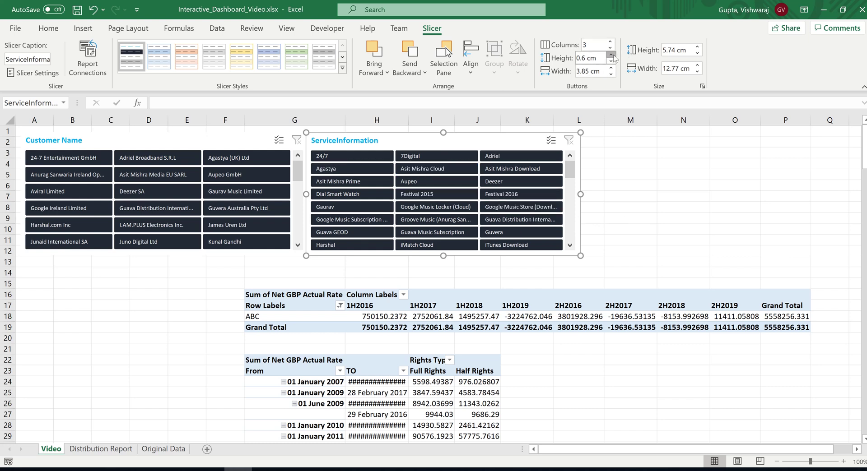
click(611, 55)
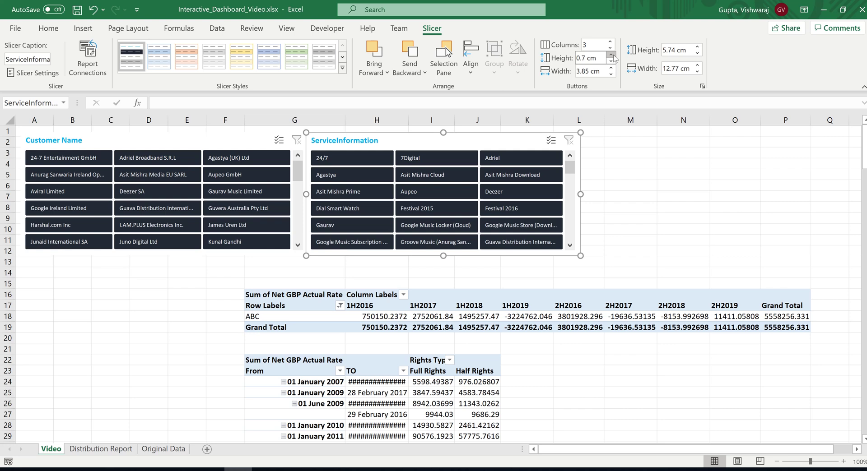
click(690, 253)
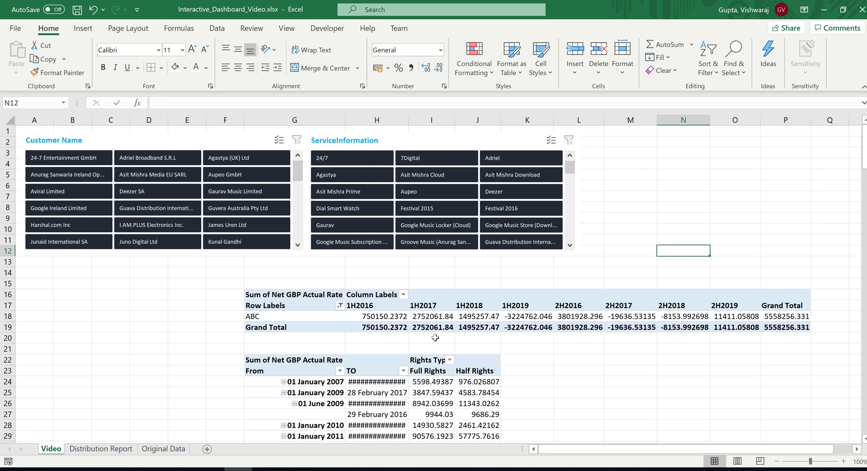
Insert a BillingCycleId slicer for the first pivot table, placed beside ServiceInformation and stretched to a width of about 12.56 cm
click(483, 316)
click(455, 28)
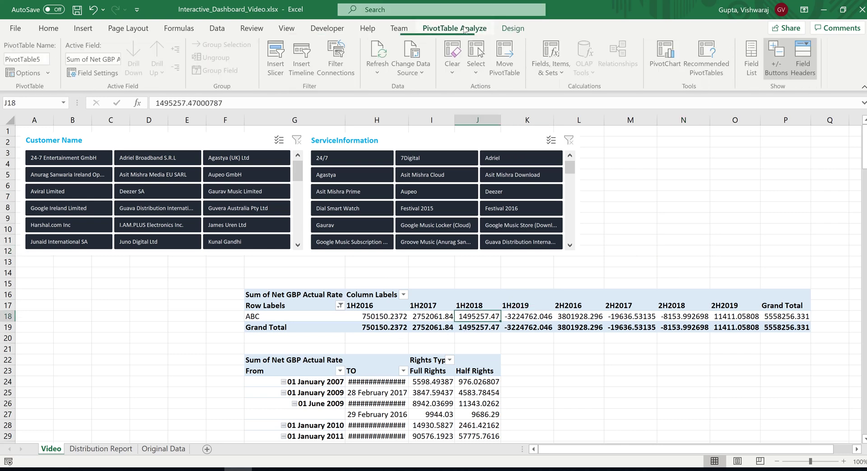
click(280, 68)
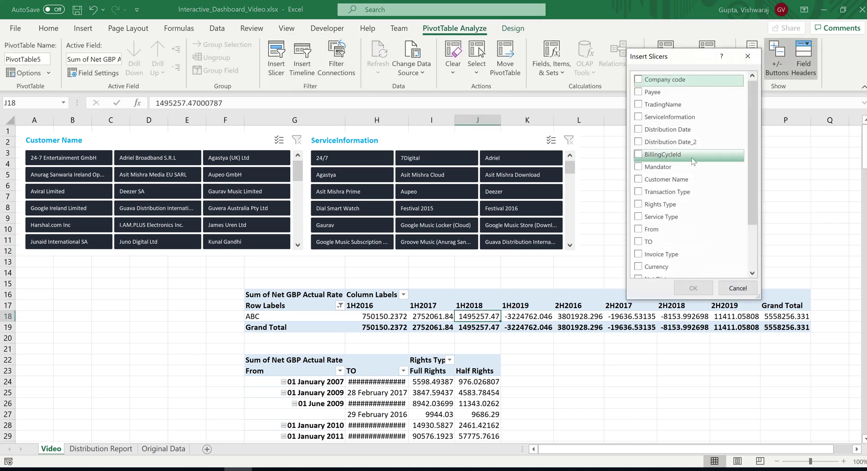
click(640, 154)
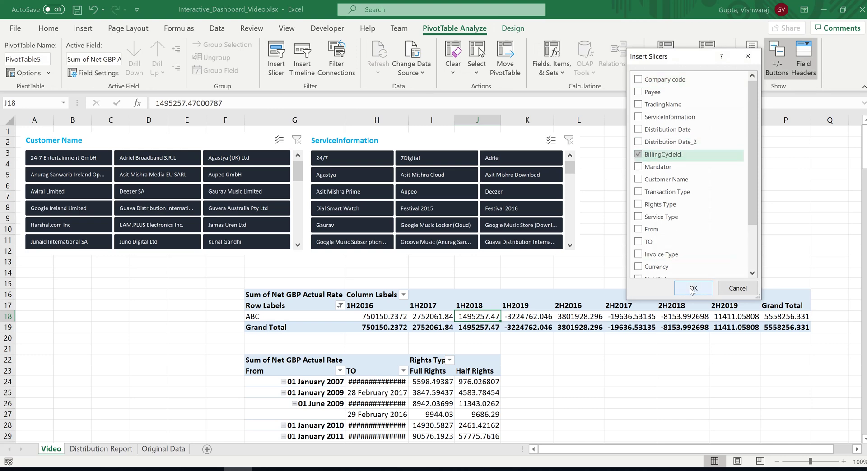
click(693, 288)
drag(420, 221, 607, 144)
drag(693, 195, 848, 195)
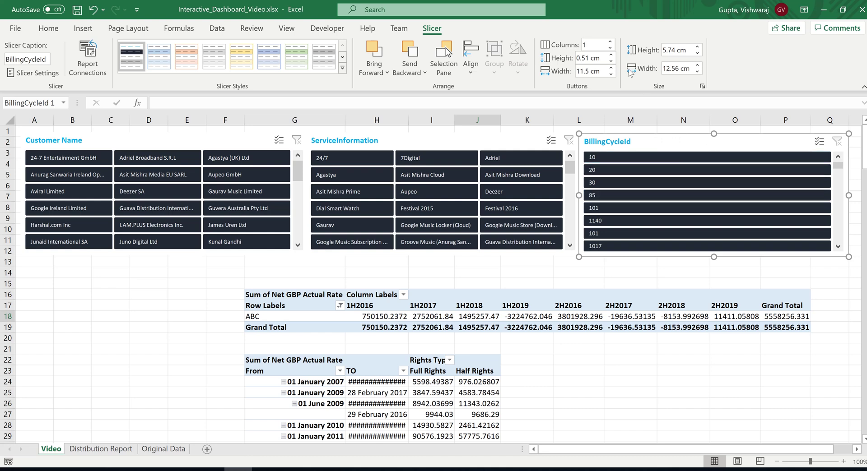
Arrange the BillingCycleId slicer's buttons in 6 columns
click(609, 41)
click(609, 41)
click(609, 41)
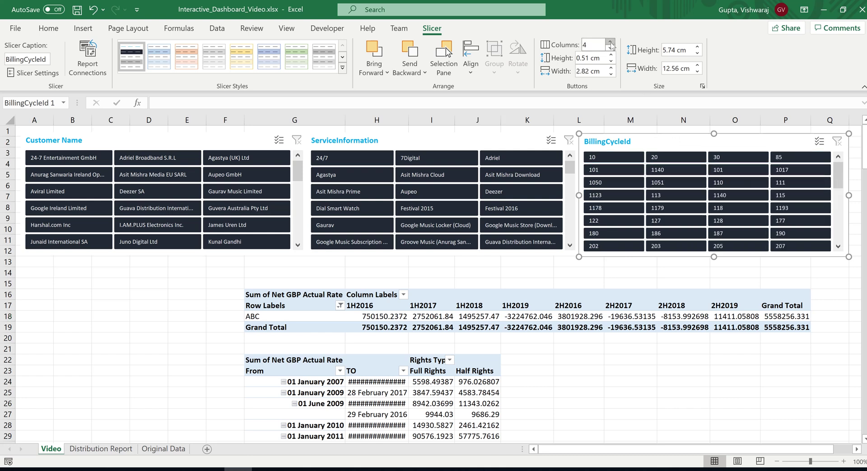
click(610, 41)
click(610, 41)
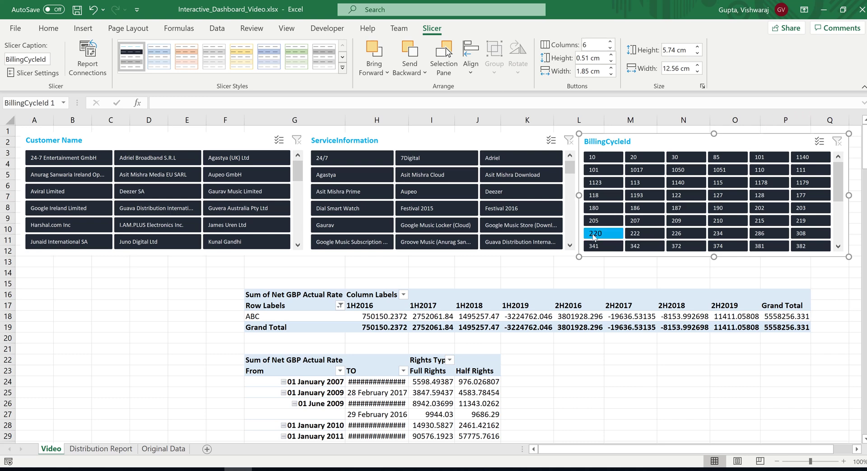
click(606, 275)
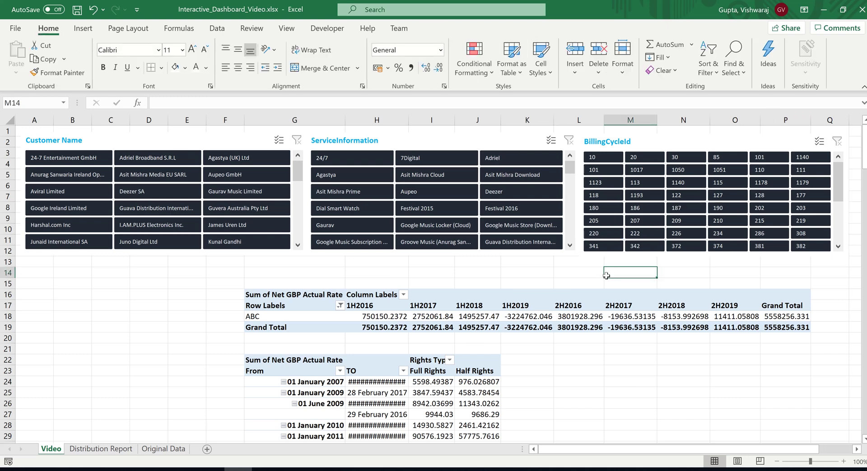
click(452, 282)
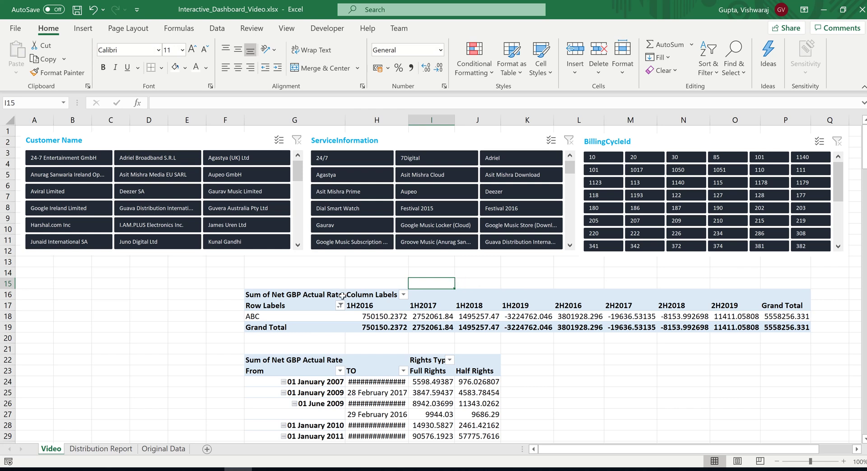
drag(224, 272, 829, 281)
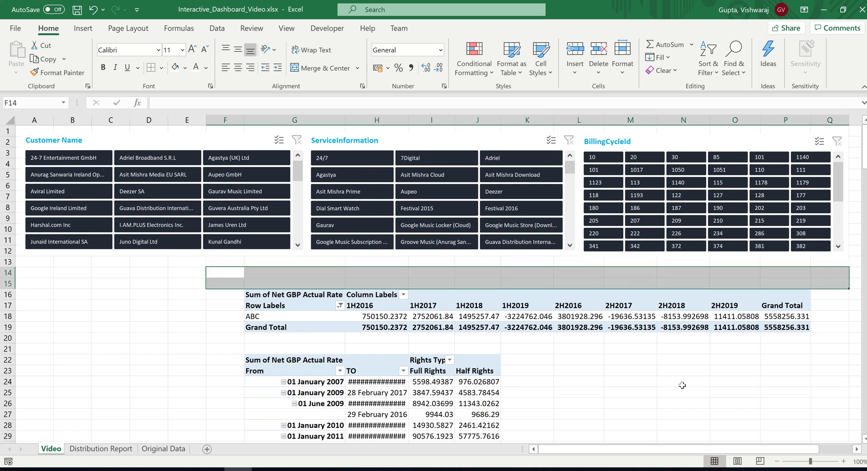
click(664, 393)
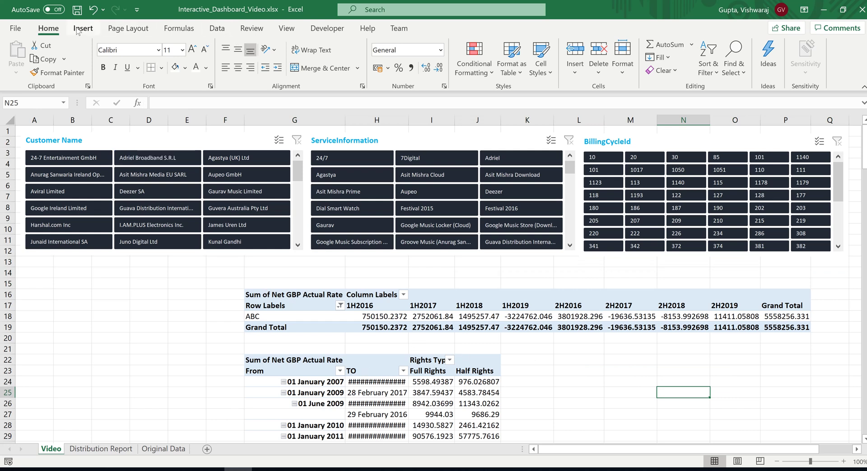
Draw a thin horizontal rectangle about 28.16 cm wide and 0.49 cm high along row 14 and give it the solid black shape style
click(84, 28)
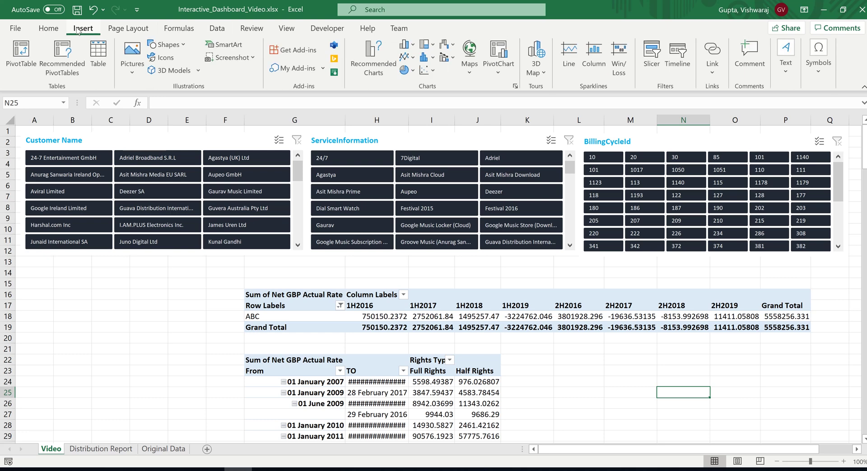
click(181, 44)
click(191, 74)
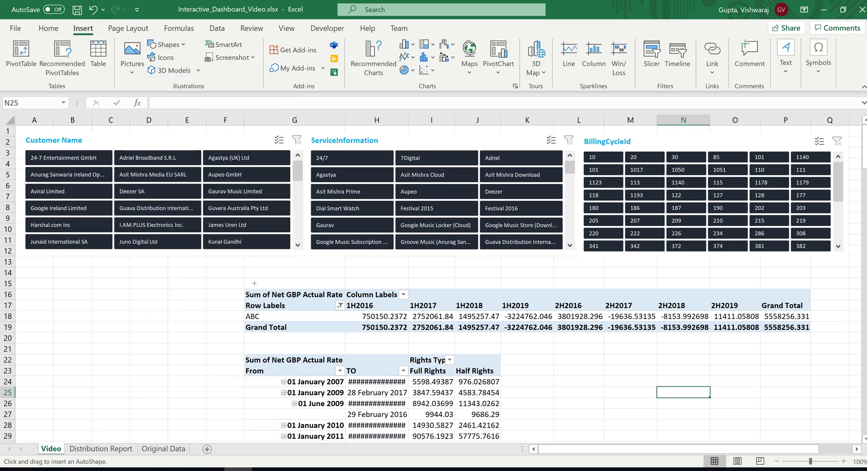
drag(234, 268, 837, 279)
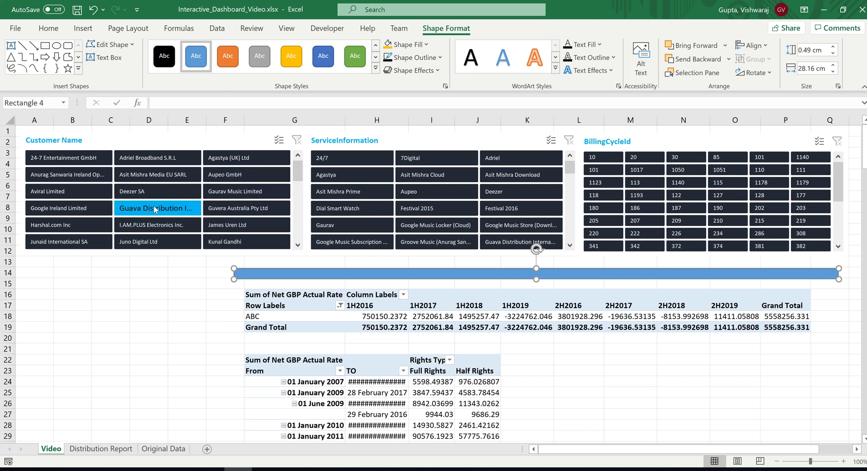
click(164, 56)
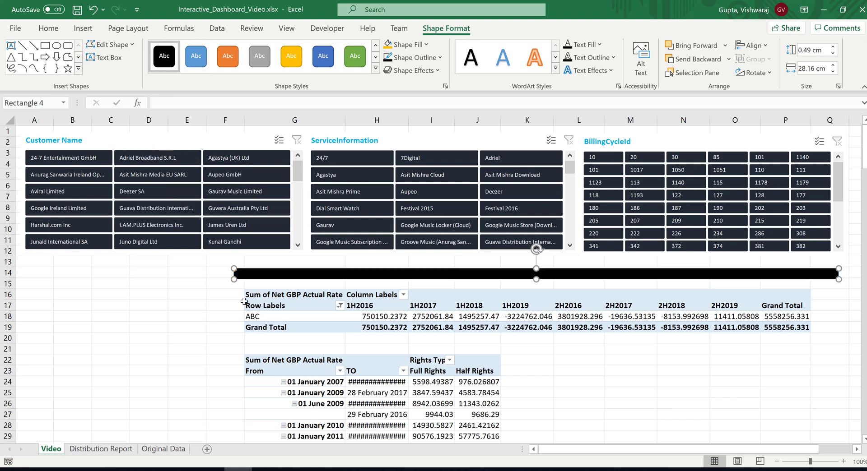
click(236, 295)
Draw a narrow vertical rectangle down from the black bar's column F end, beside both pivot tables, about 18.47 cm high and 0.36 cm wide
click(83, 28)
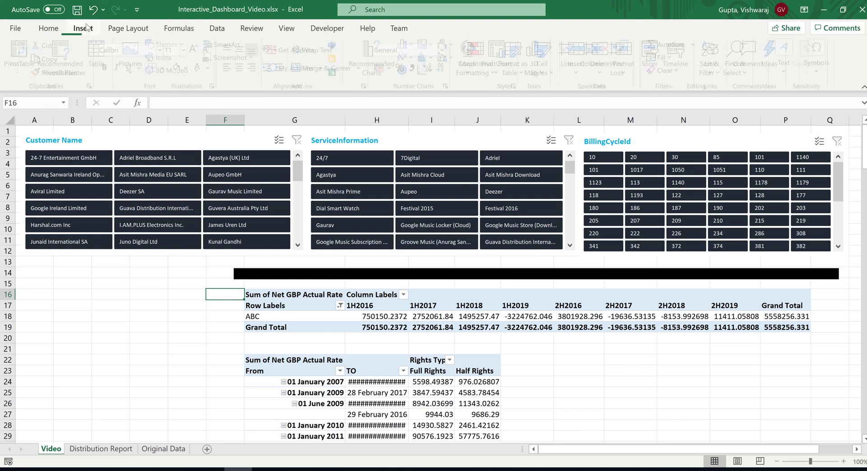
click(168, 44)
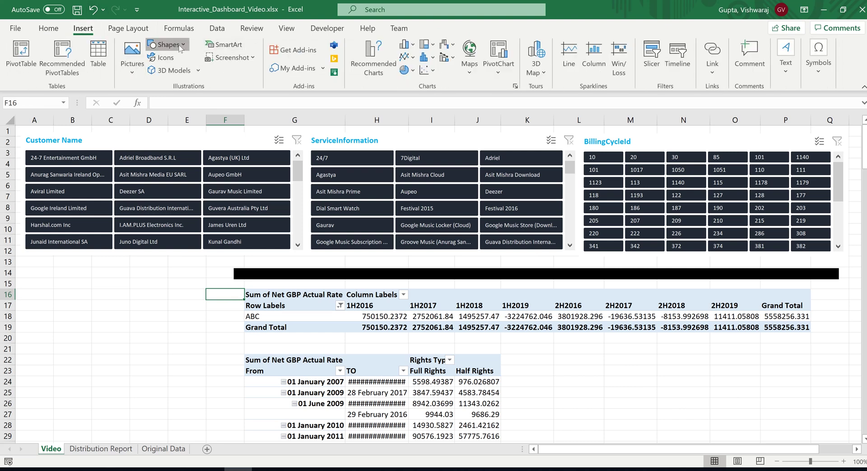
click(183, 74)
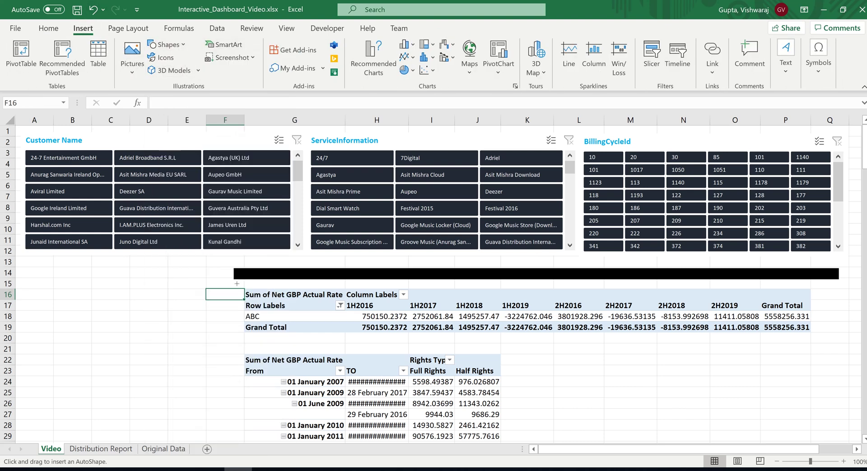
drag(234, 283, 240, 446)
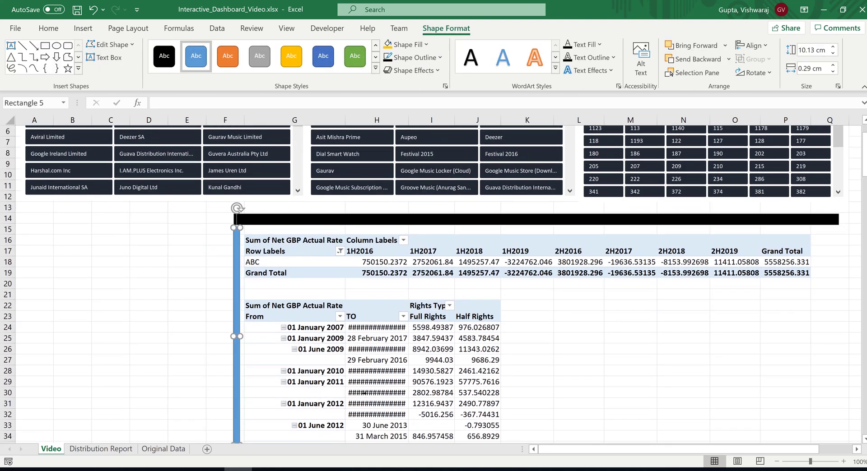
click(865, 440)
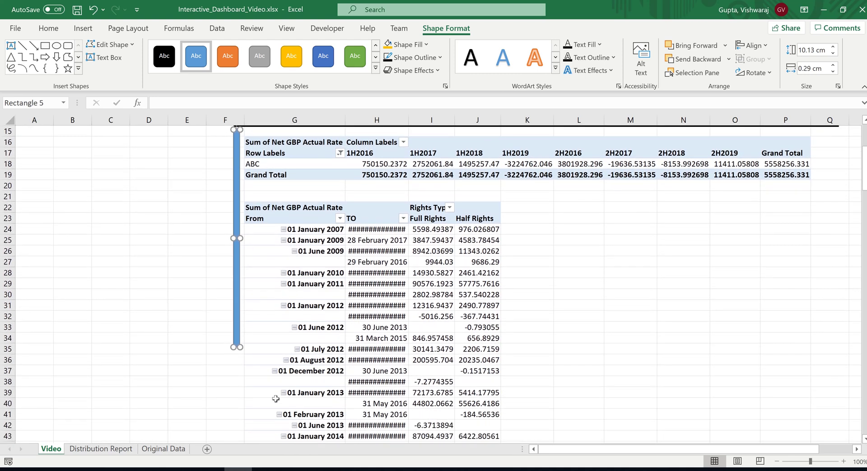
drag(241, 348, 241, 429)
drag(865, 199, 864, 137)
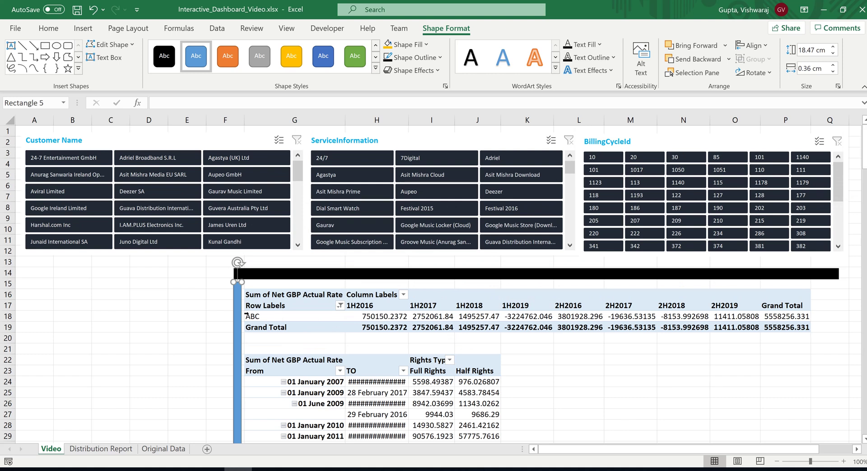
Nudge the vertical rectangle up against the horizontal bar and apply the solid black shape style to it
key(Up)
key(Up)
key(Up)
key(Up)
key(Up)
key(Up)
key(Up)
click(166, 65)
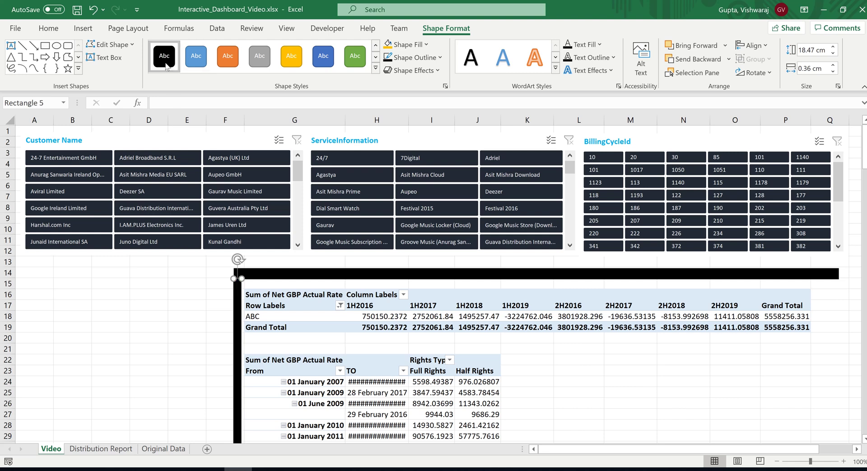
click(169, 345)
click(237, 301)
click(150, 336)
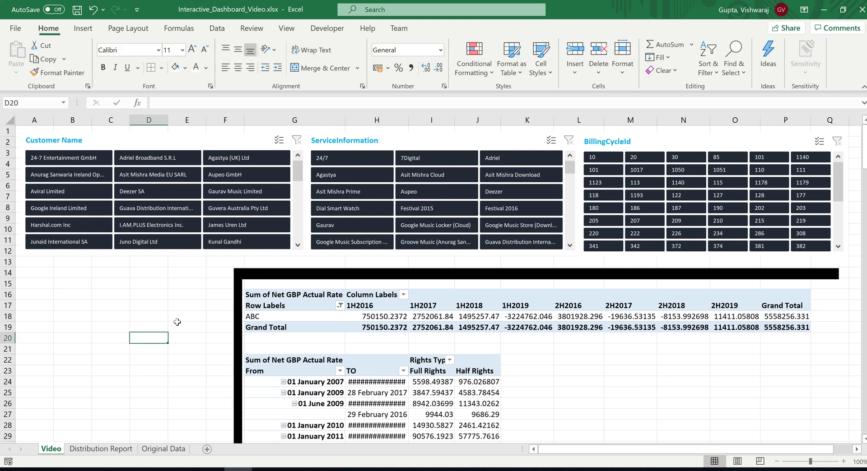
Place a copy of the vertical black bar at the horizontal bar's other end, near column Q, to frame the pivot tables
click(238, 300)
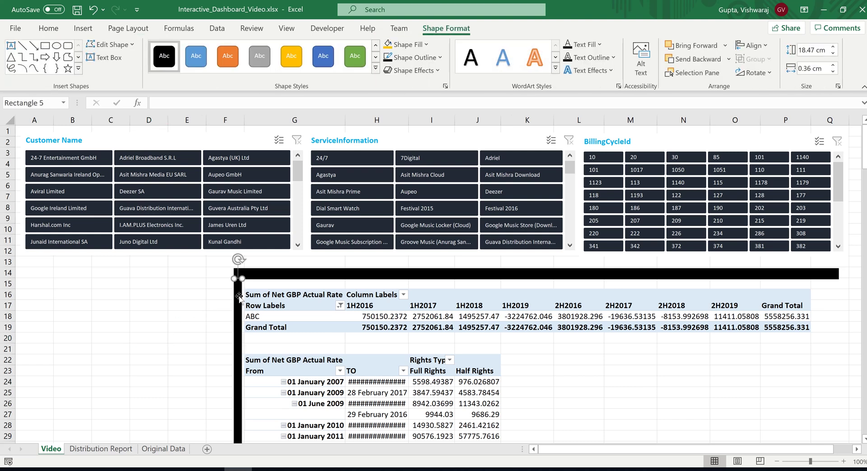
drag(239, 302, 834, 289)
click(683, 380)
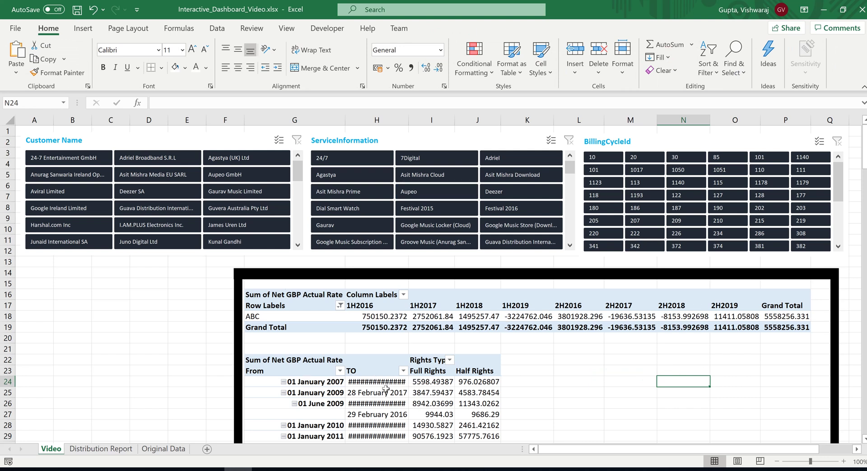
click(385, 407)
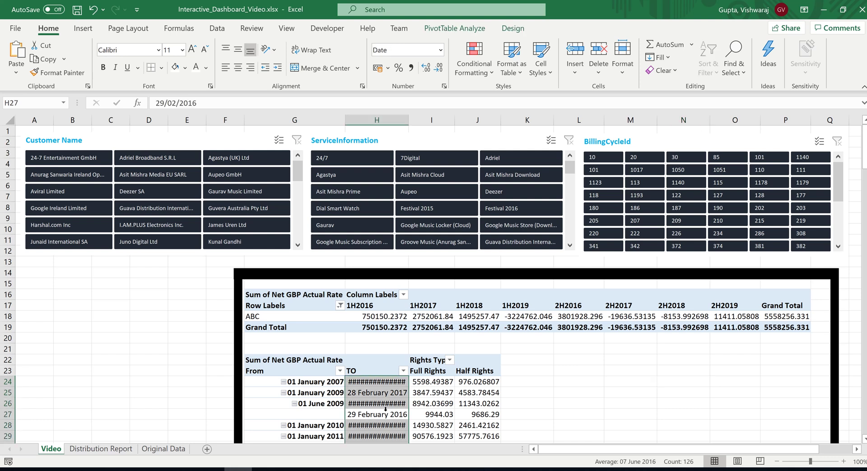
click(420, 404)
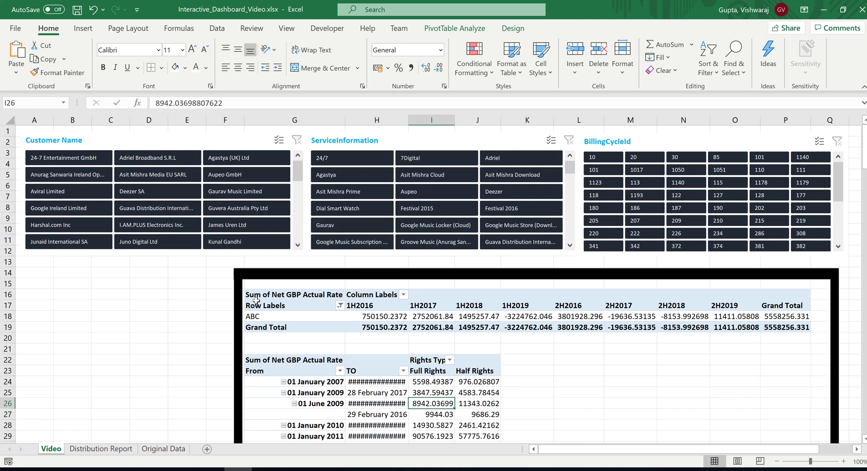
Apply the Medium pivot table style with black header rows and lavender data rows to the first pivot table
click(296, 298)
click(464, 301)
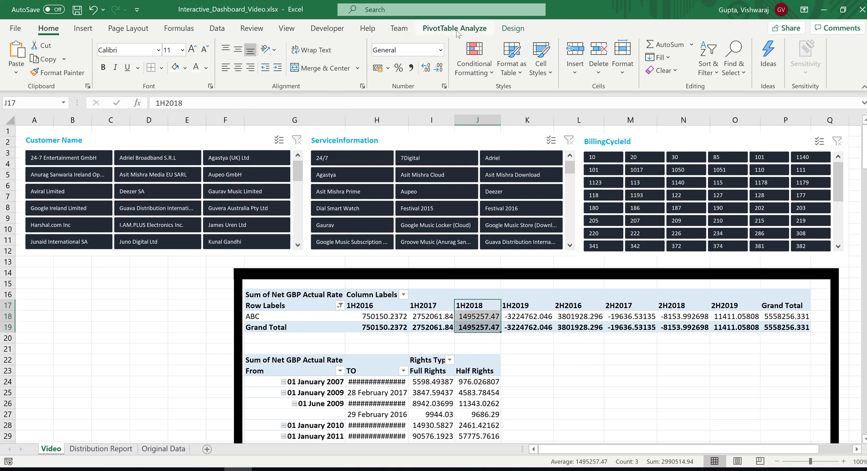
click(517, 29)
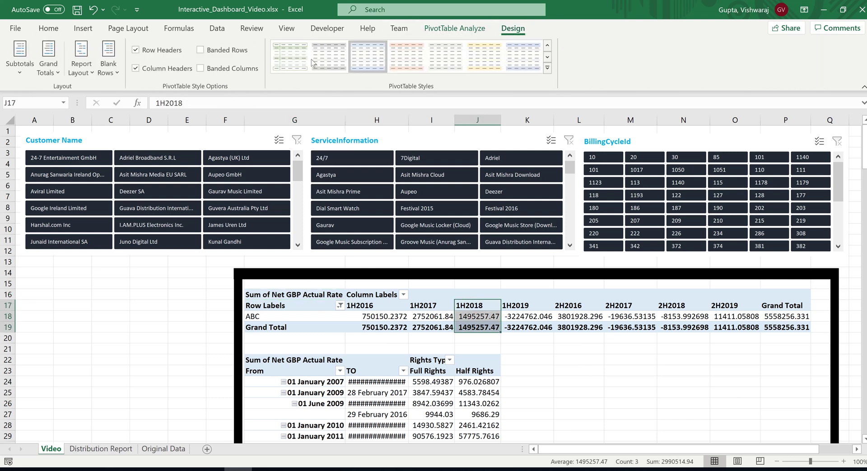
click(546, 68)
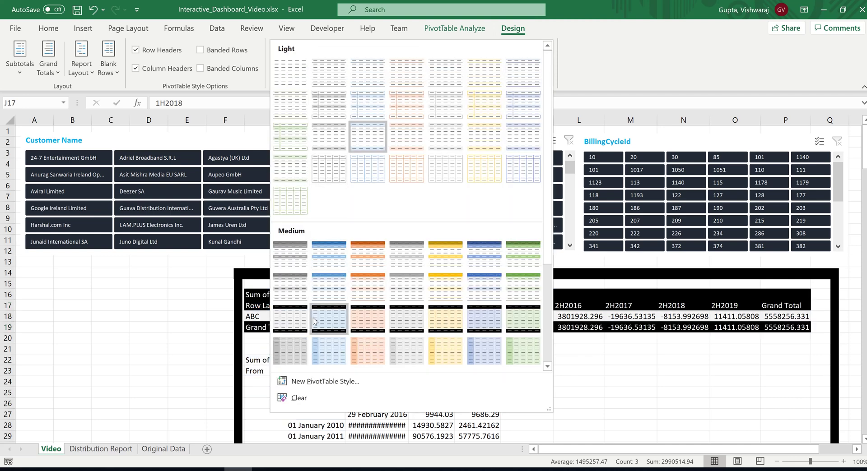
click(280, 322)
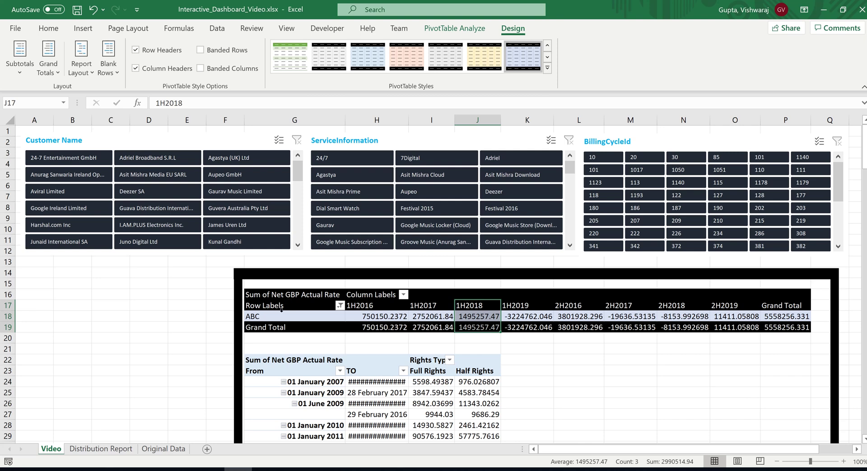
Give the From/TO pivot table the same Medium style with black headers and lavender rows
click(291, 367)
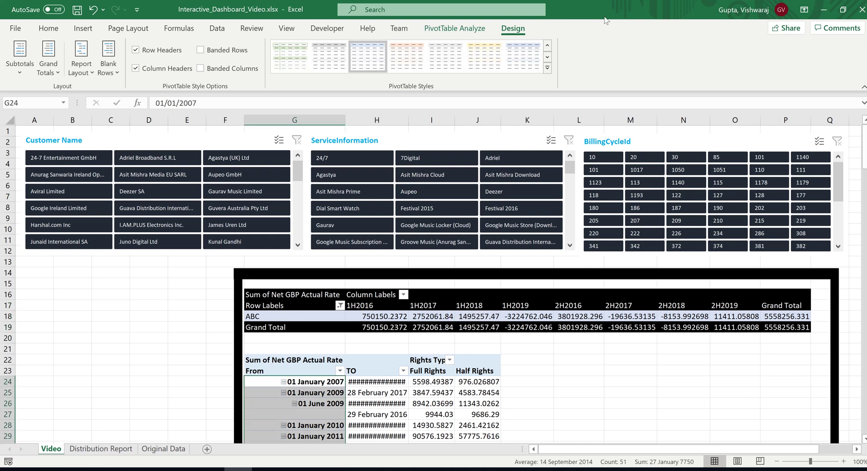
click(547, 68)
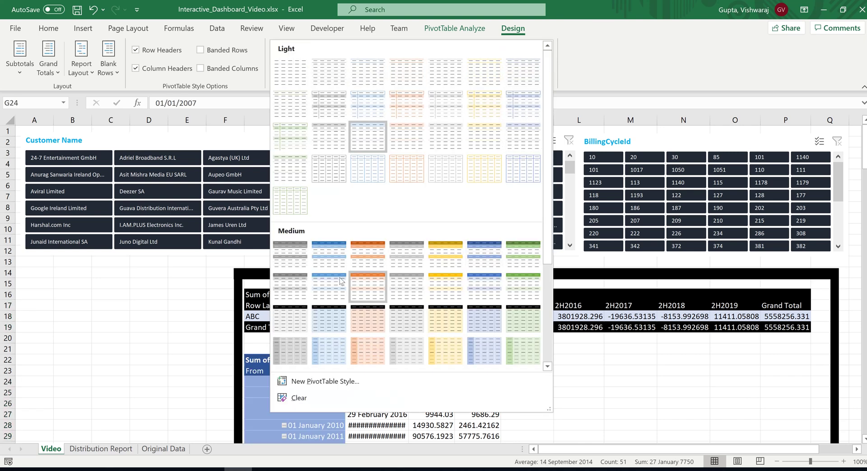
click(547, 367)
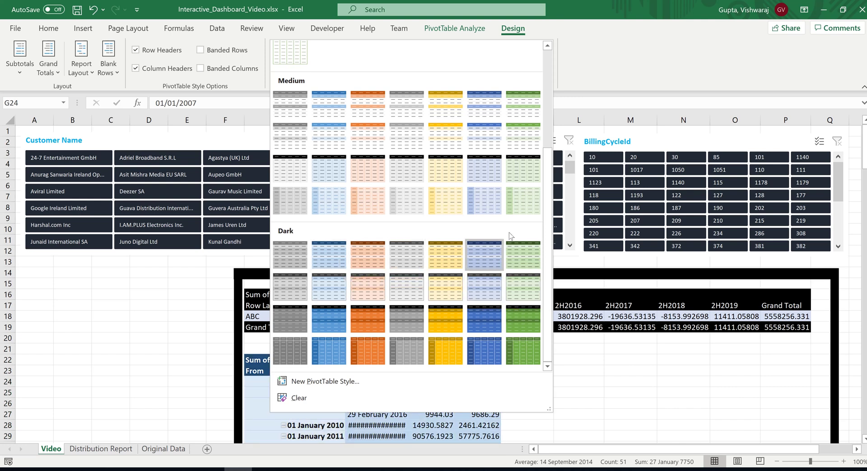
drag(548, 204, 537, 146)
scroll(537, 145, down, 3)
click(486, 172)
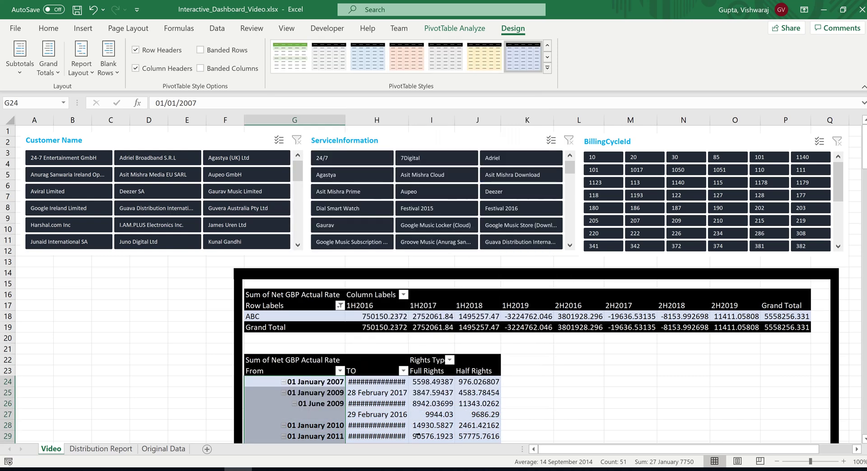
click(570, 409)
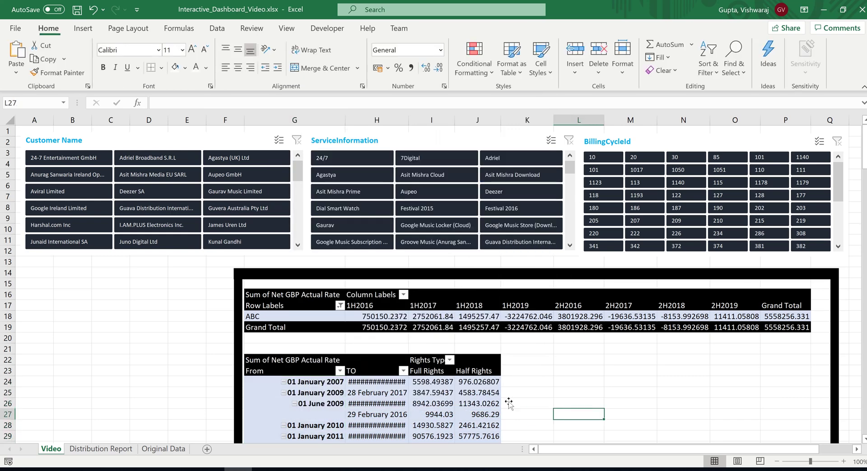
click(647, 381)
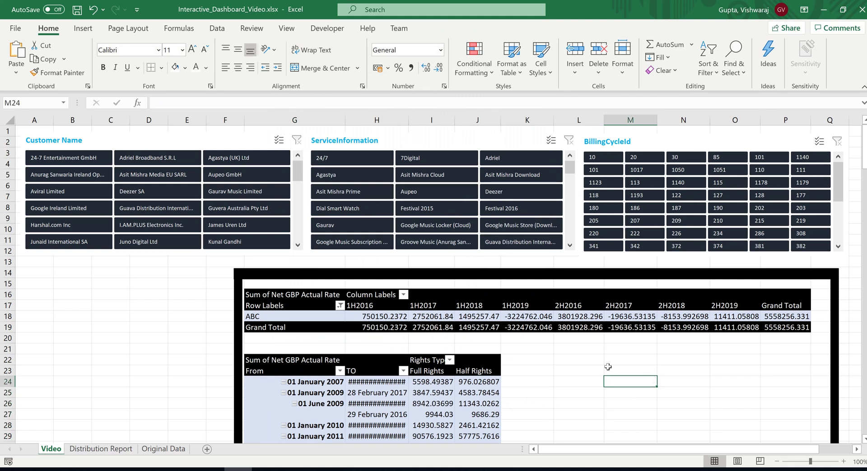
click(557, 379)
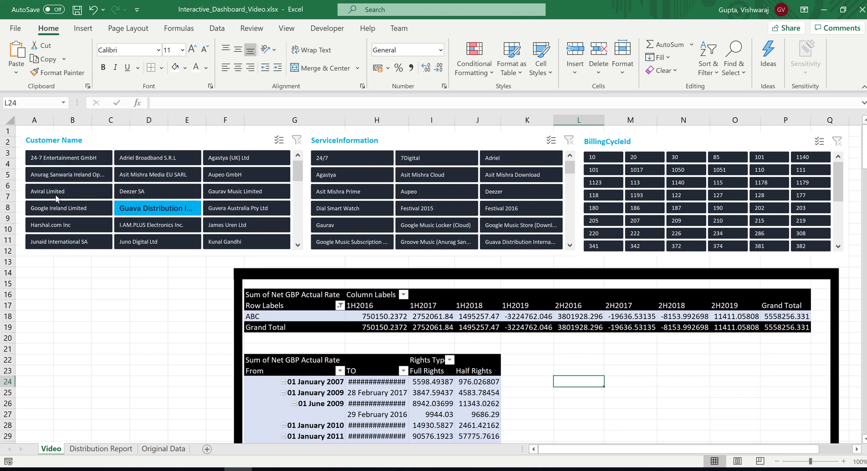
click(102, 449)
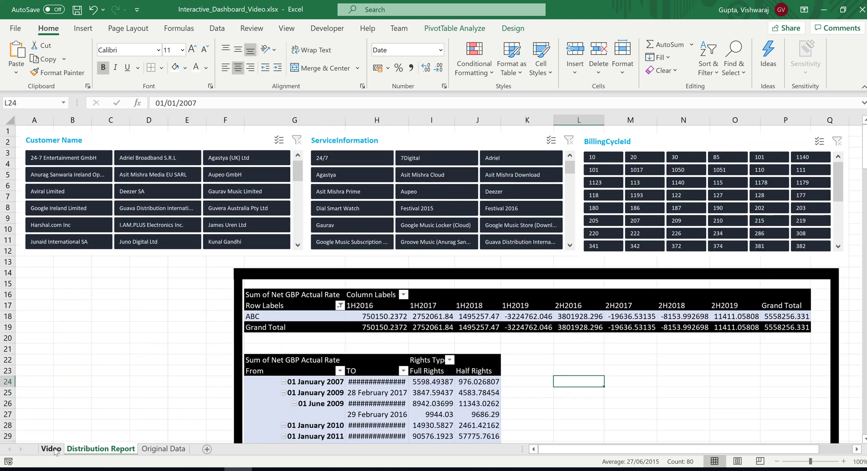
click(52, 449)
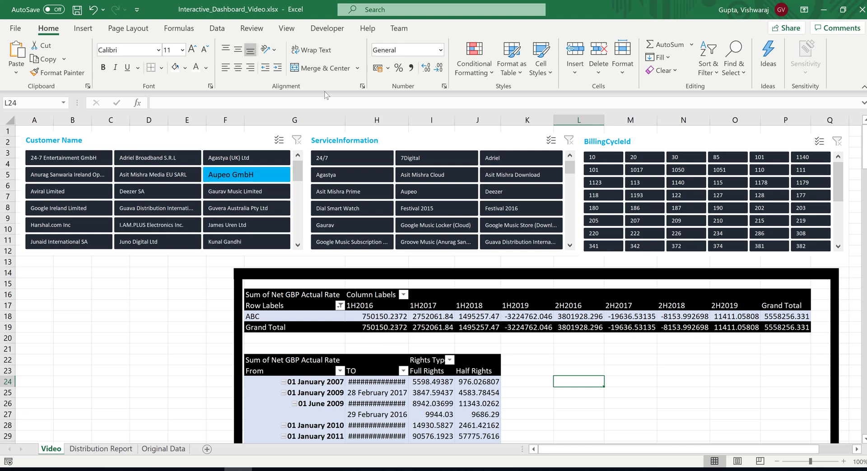
Review the Customer Name slicer's sorting and filtering settings
click(180, 141)
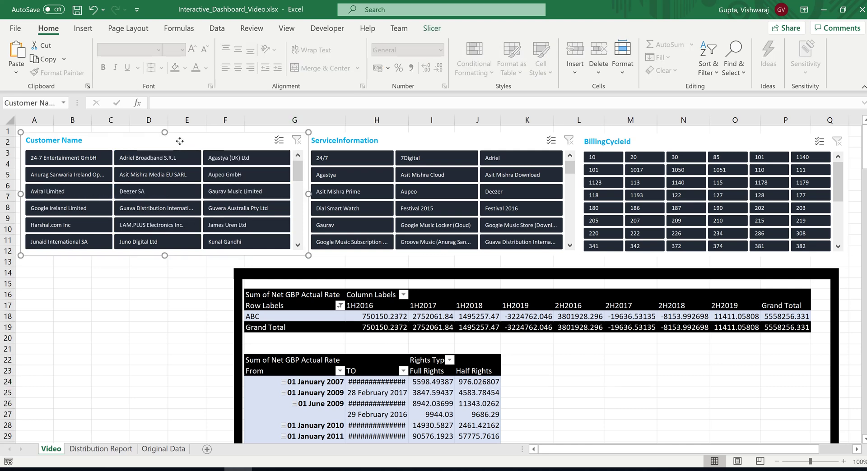
click(428, 28)
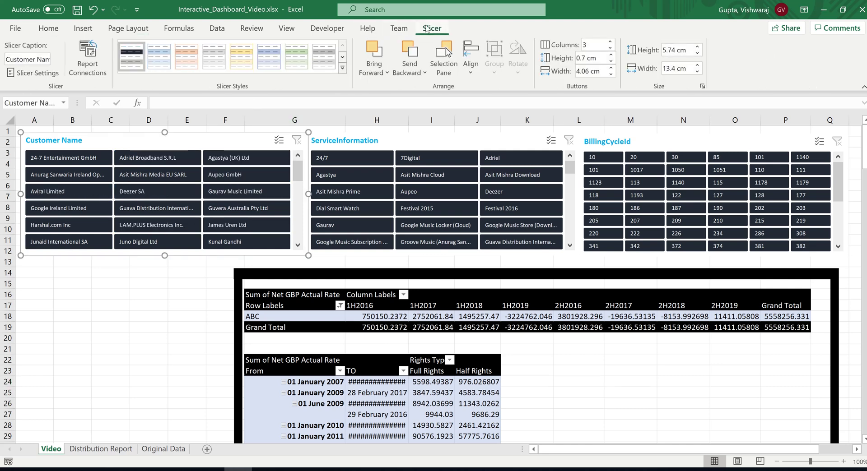
click(45, 75)
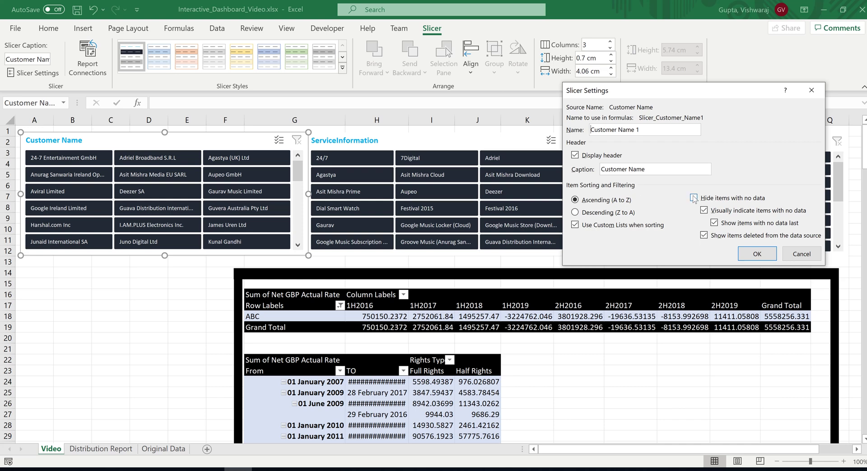
click(757, 253)
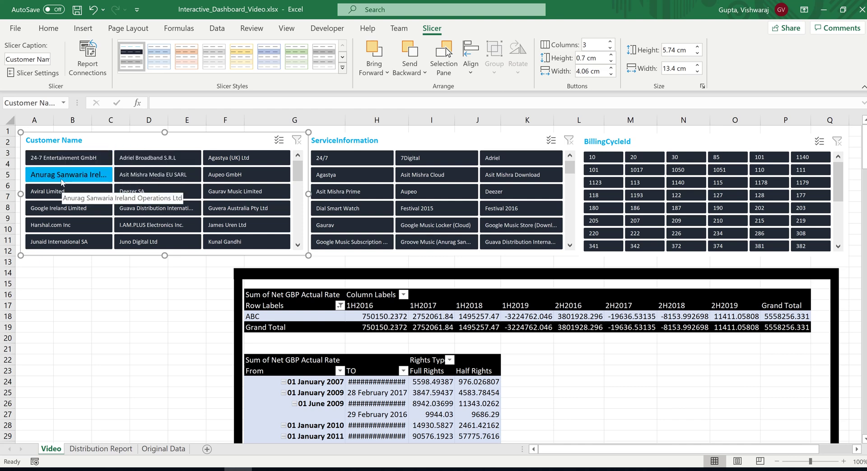
Test the Customer Name filter with Adriel Broadband S.R.L and one other customer, widening column H in between to fit the TO dates
click(163, 158)
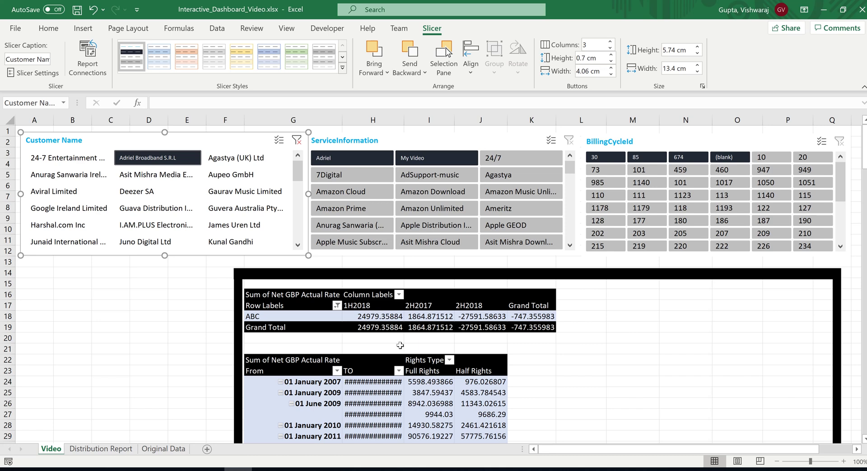
drag(404, 123, 417, 122)
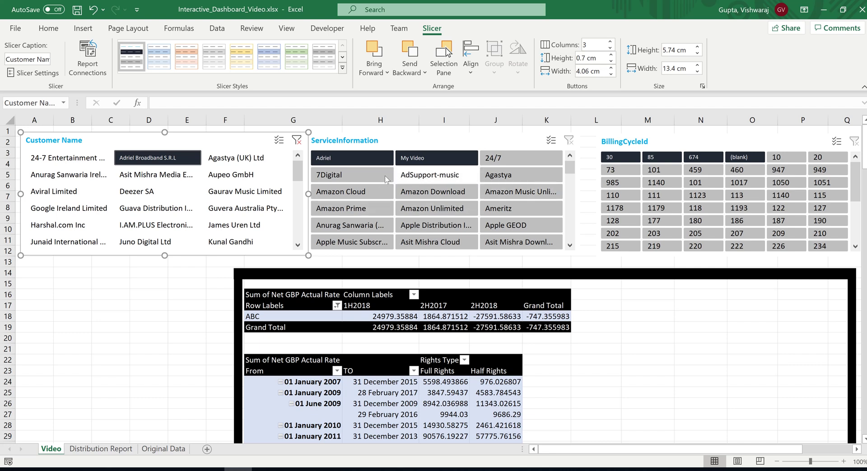
click(138, 176)
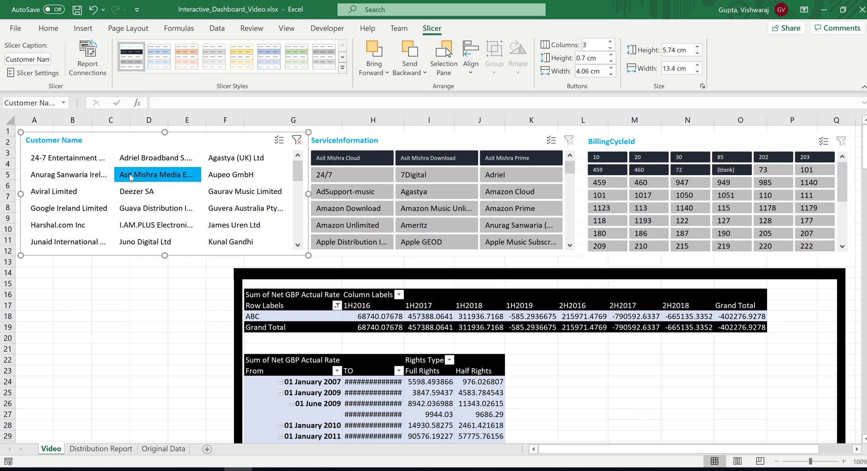
Hide items with no data in the Customer Name slicer and test it with Agastya (UK) Ltd and Adriel Broadband S.R.L
click(38, 74)
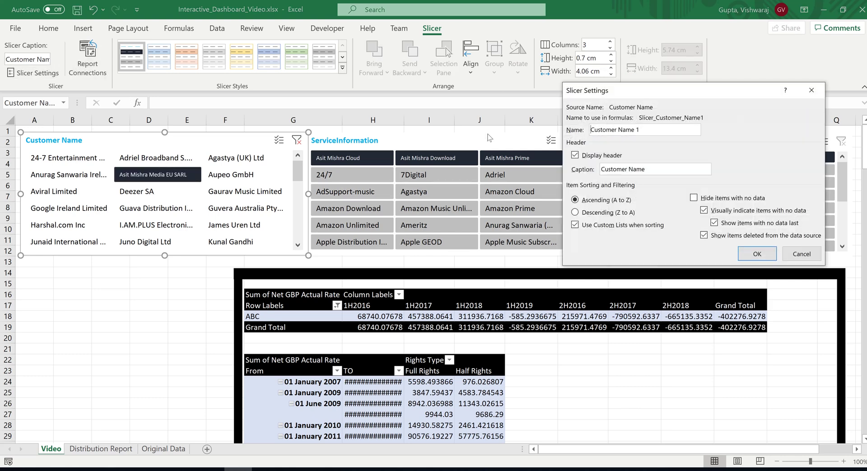
click(694, 199)
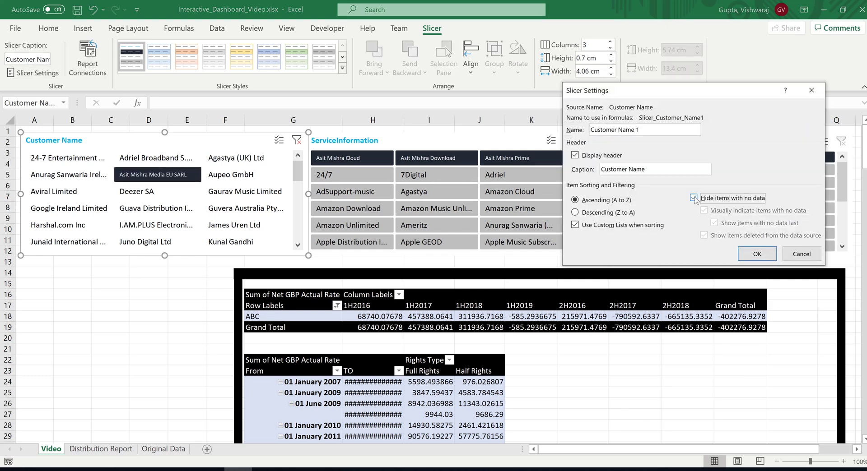
click(761, 256)
click(581, 404)
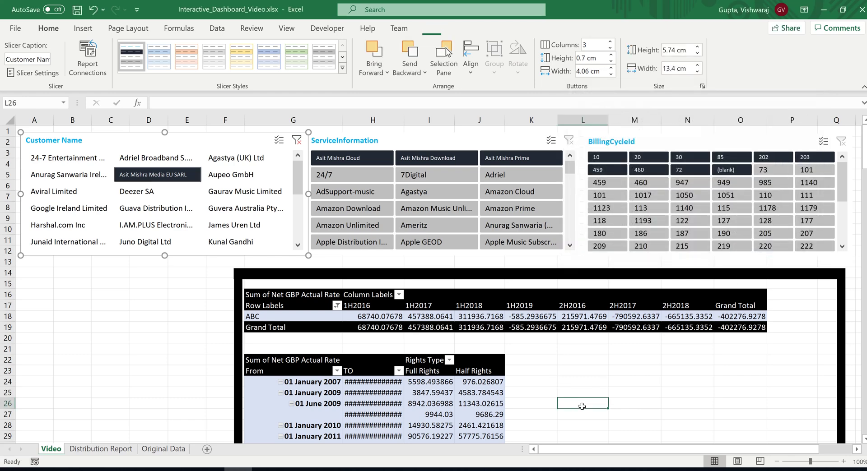
click(224, 160)
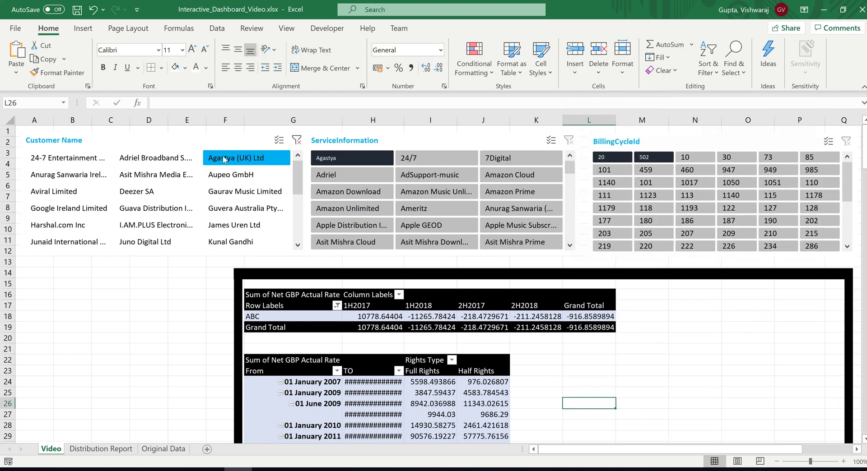
click(154, 161)
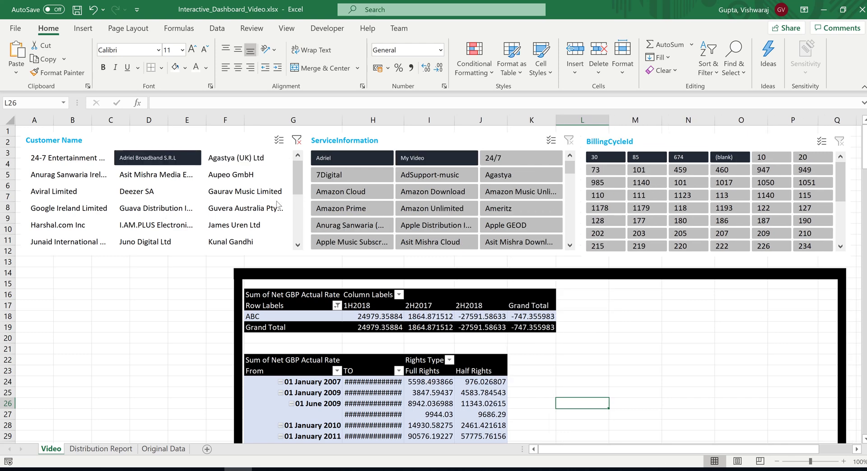
Set the ServiceInformation slicer to hide items with no data
click(458, 142)
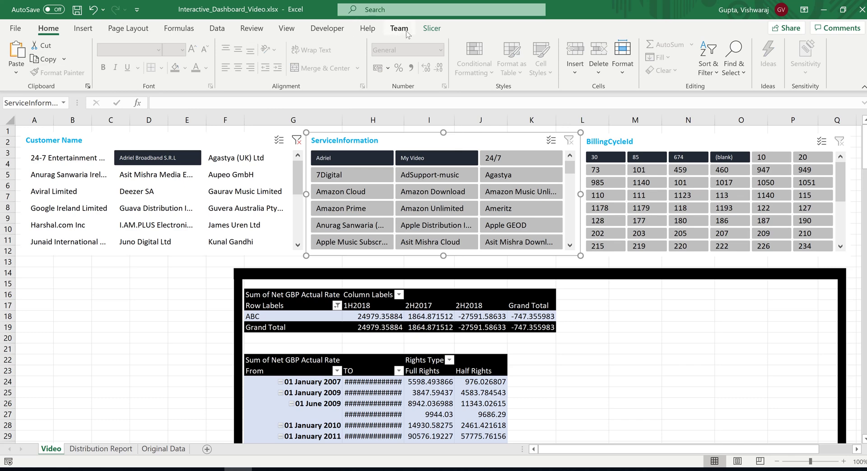
click(432, 28)
click(33, 73)
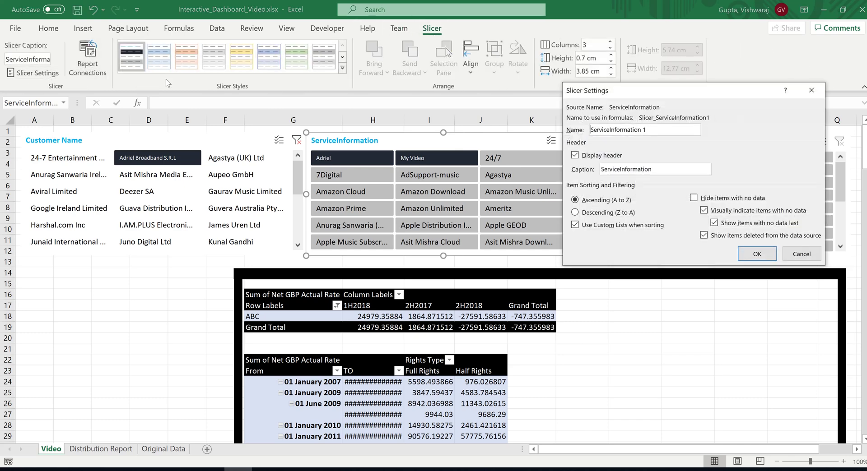
click(693, 199)
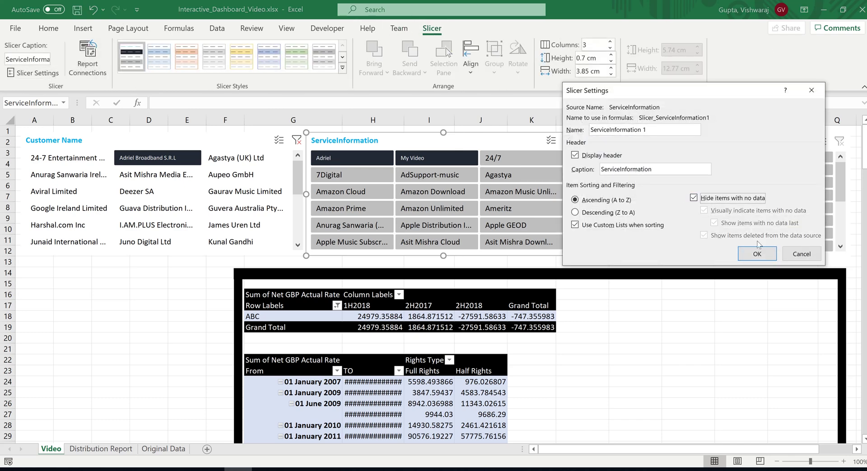
click(757, 254)
click(637, 361)
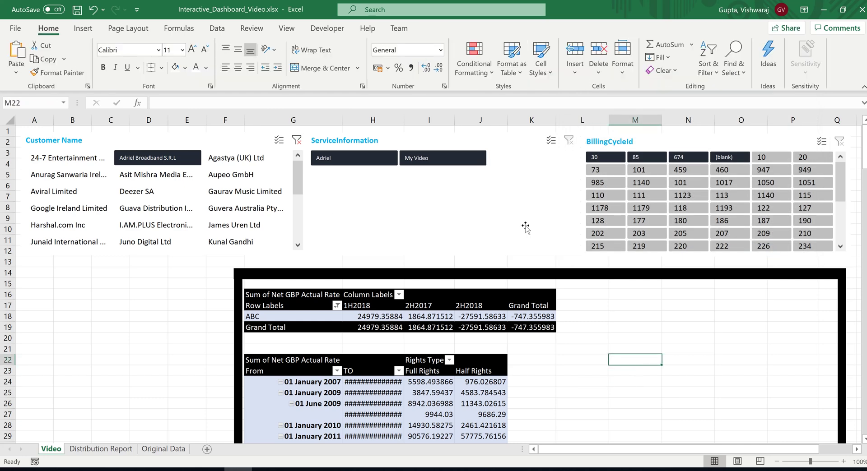
Set the BillingCycleId slicer to hide items with no data
click(708, 139)
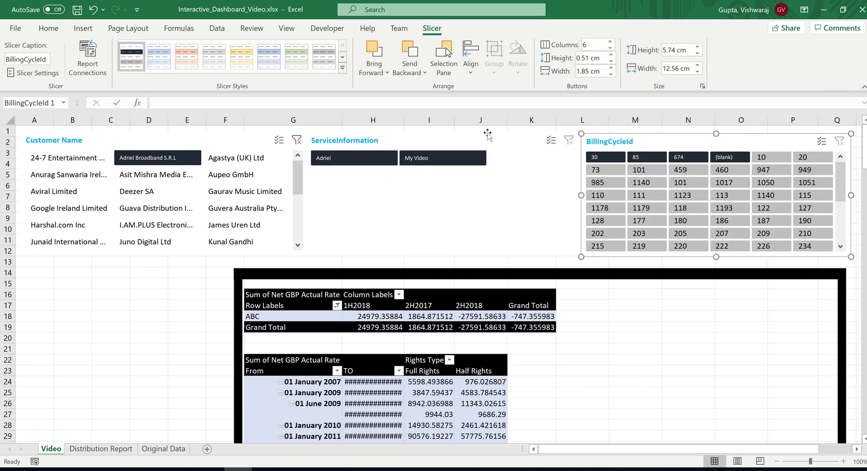
click(33, 73)
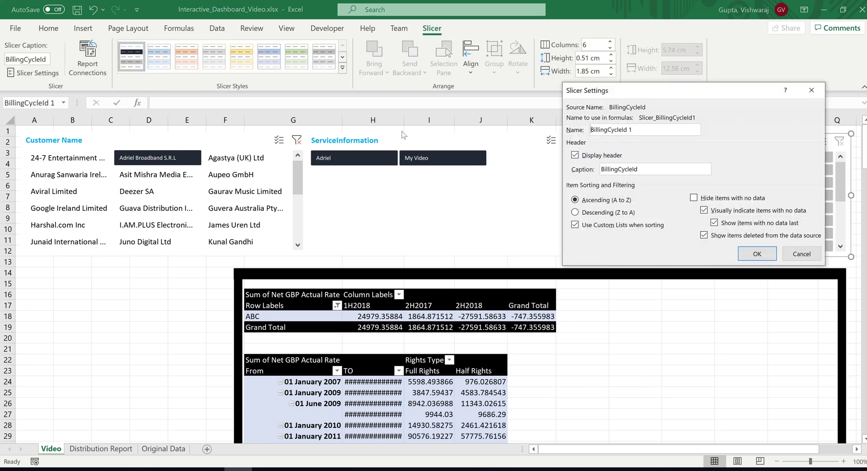
click(693, 198)
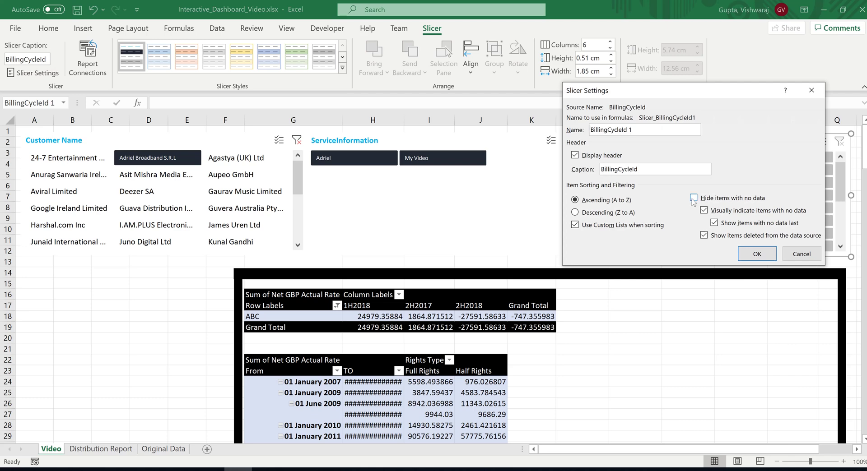
click(755, 254)
click(686, 349)
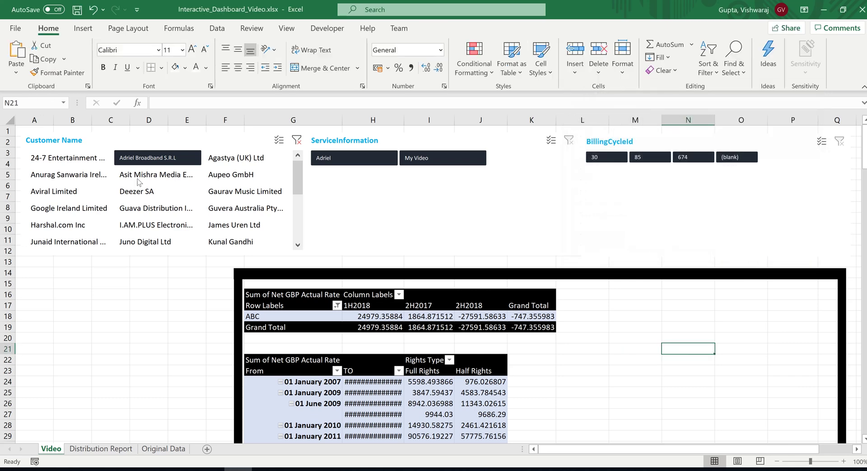
Test the linked slicers by filtering on several customers, starting with Aupeo GmbH and finishing on 24-7 Entertainment GmbH
click(217, 175)
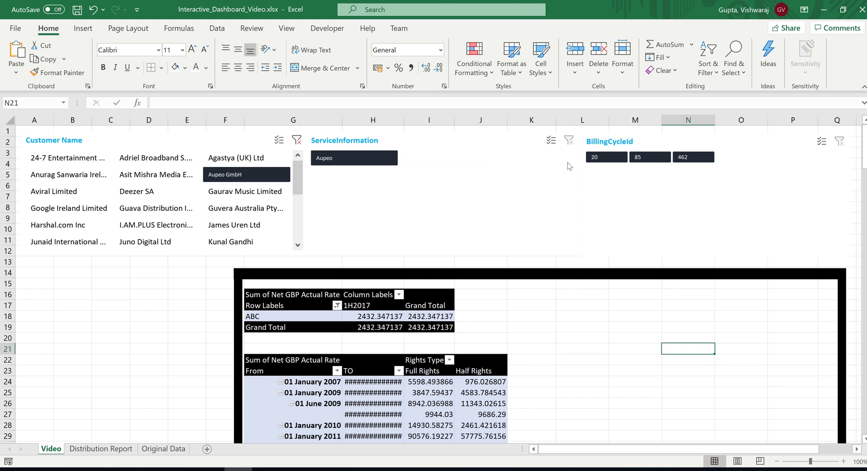
click(39, 173)
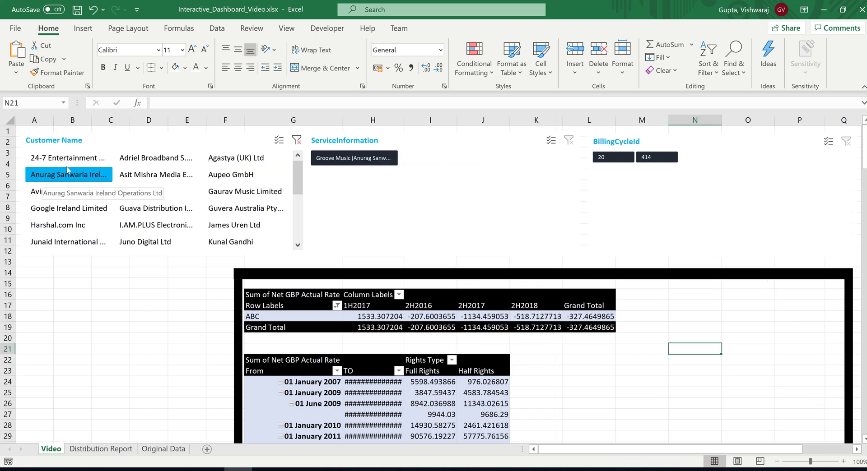
click(125, 161)
click(64, 158)
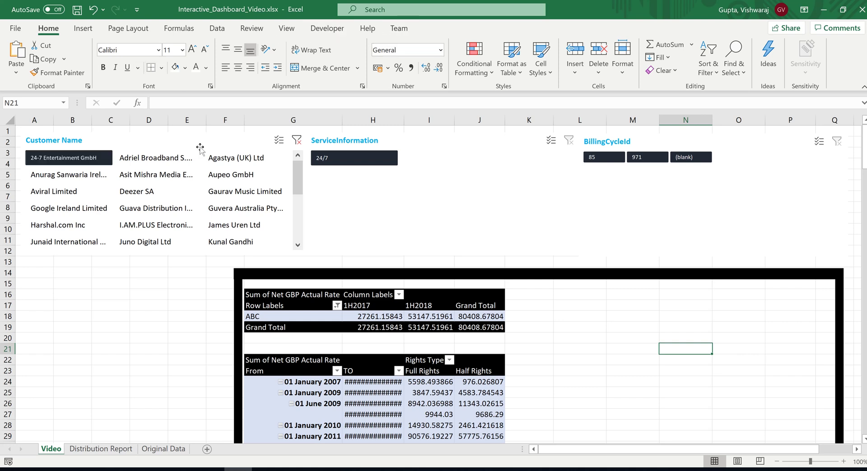
Turn off hiding of items with no data for the ServiceInformation slicer
click(390, 138)
click(431, 28)
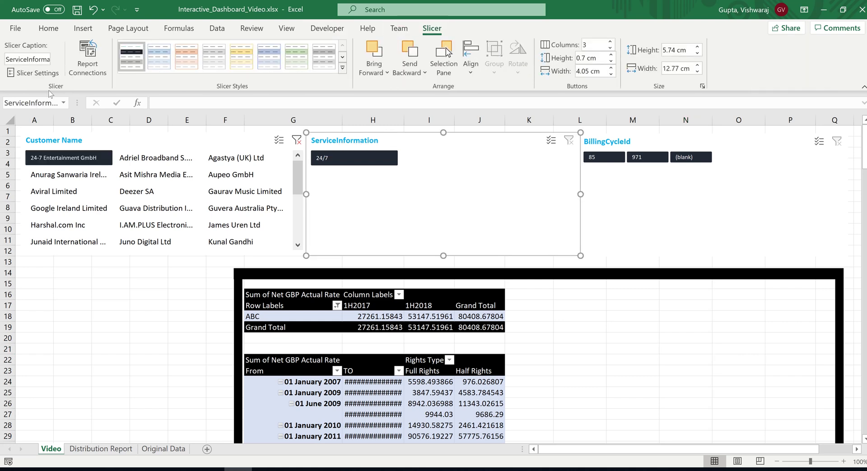
click(35, 74)
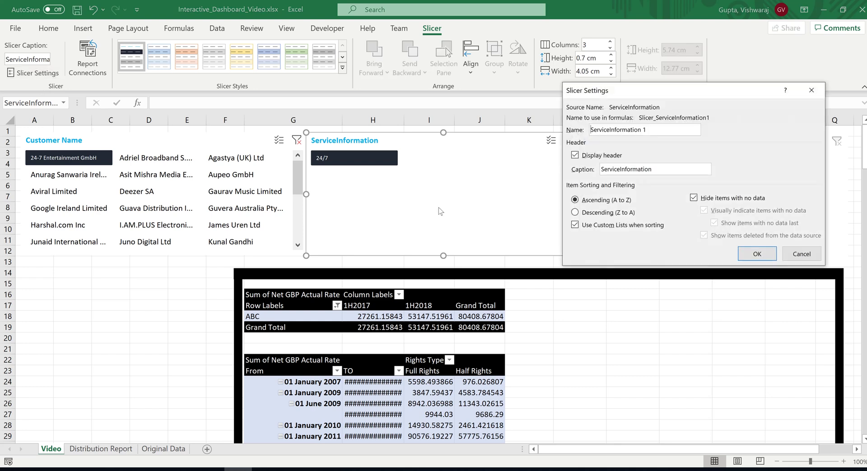
click(694, 198)
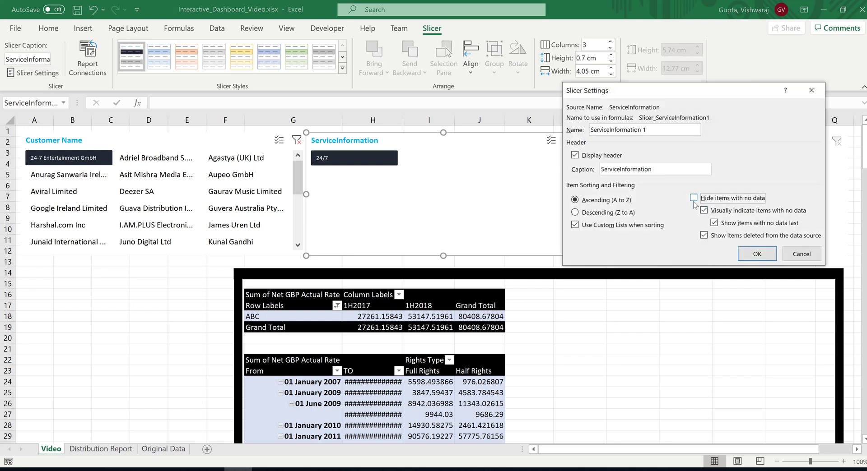
click(762, 256)
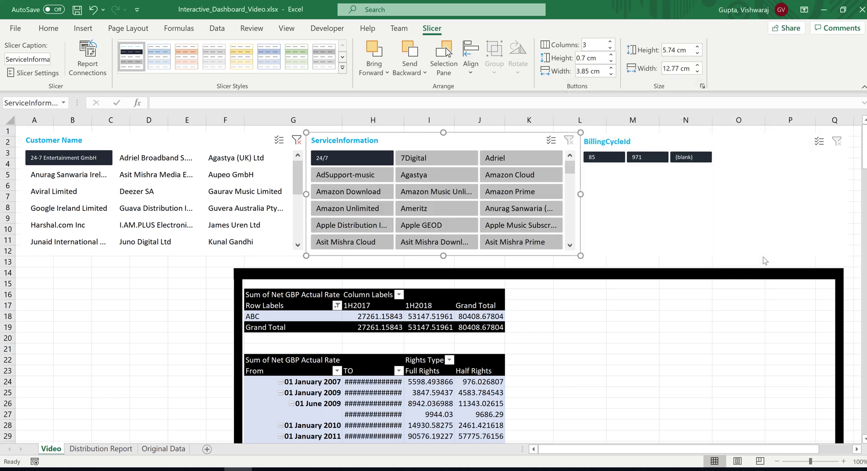
Turn off hiding of items with no data for the BillingCycleId slicer
click(679, 137)
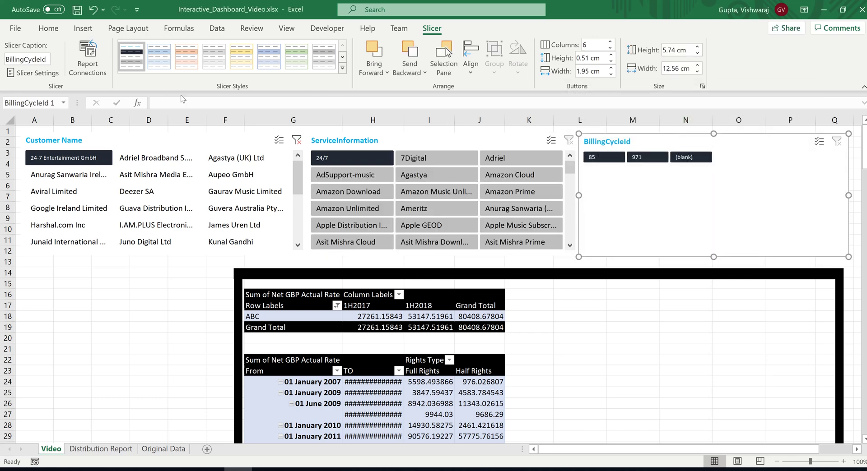
click(45, 75)
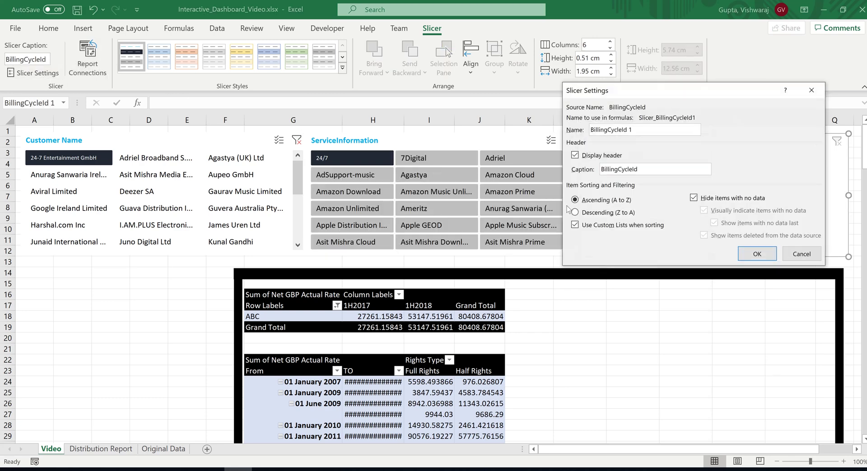
click(697, 197)
click(752, 253)
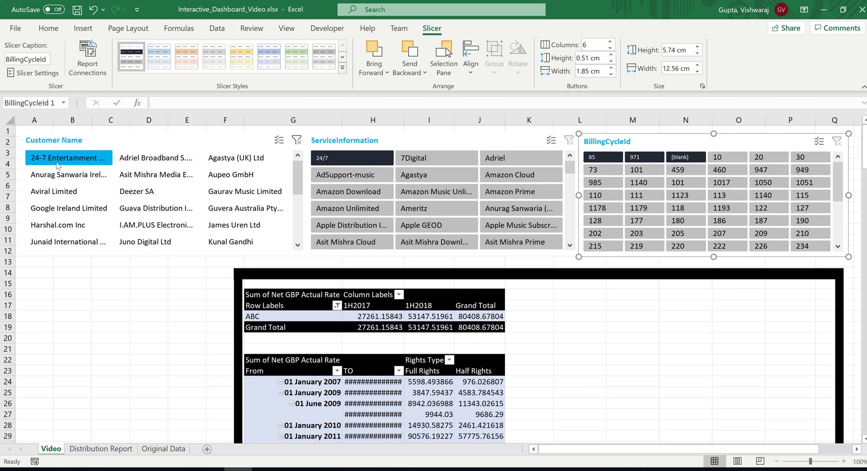
Check how the linked slicers respond to different customers, including Aupeo GmbH, and finish on Agastya (UK) Ltd
click(67, 175)
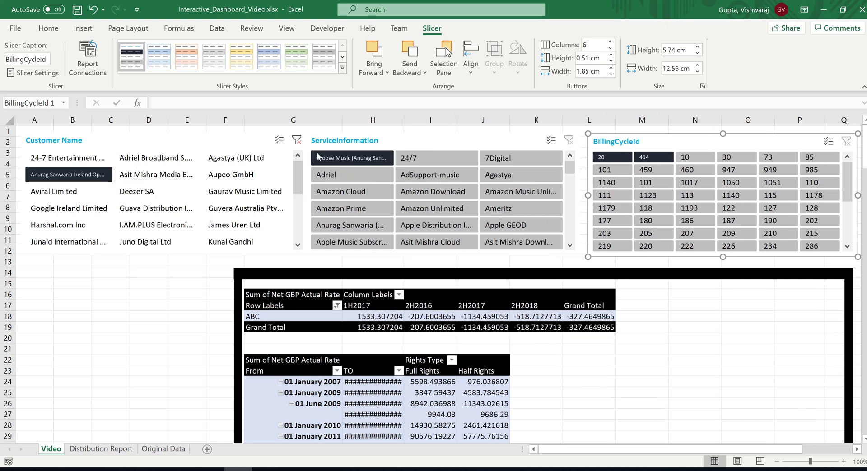
click(227, 176)
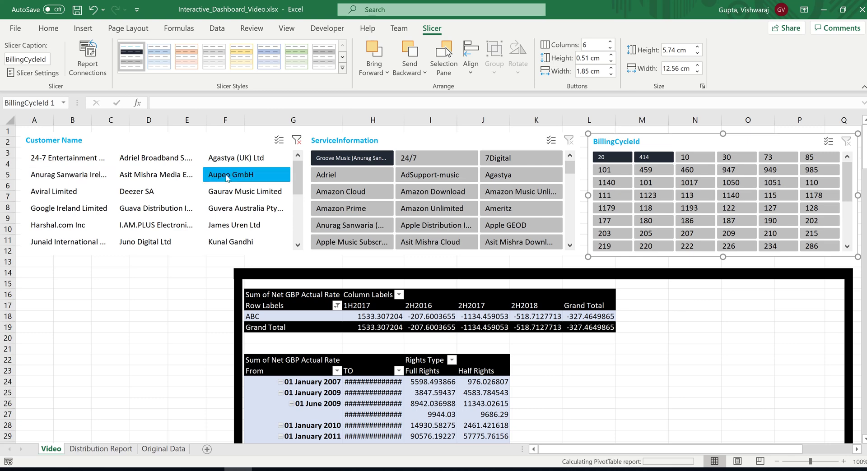
click(233, 193)
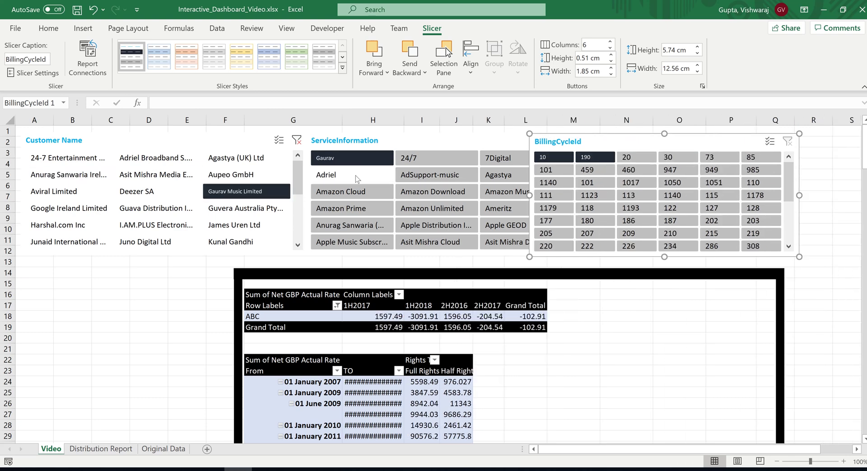
click(357, 162)
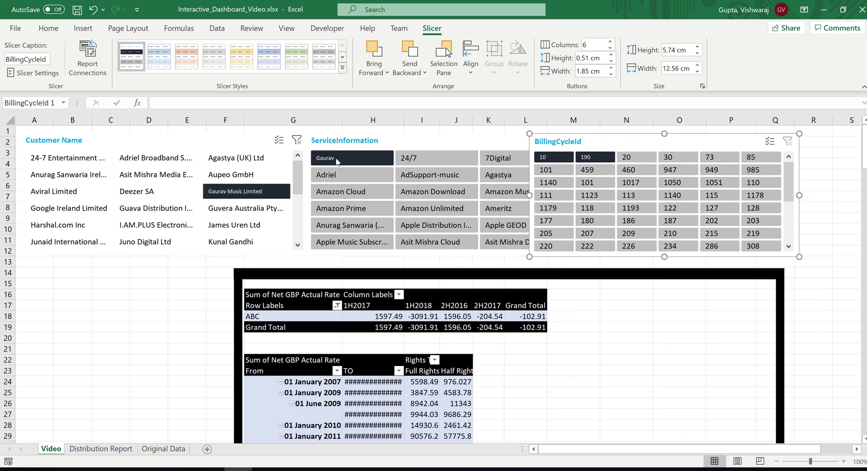
click(233, 159)
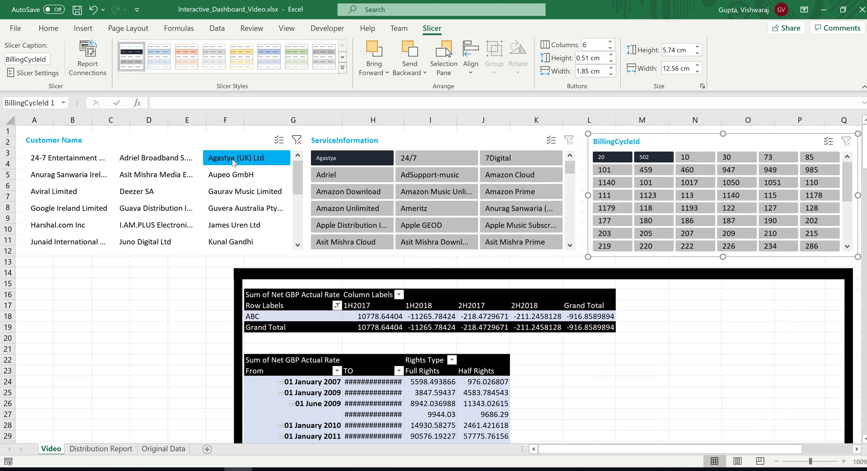
Test the linked slicers by filtering on Guava Distribution International, and clear the Customer Name filter
click(164, 212)
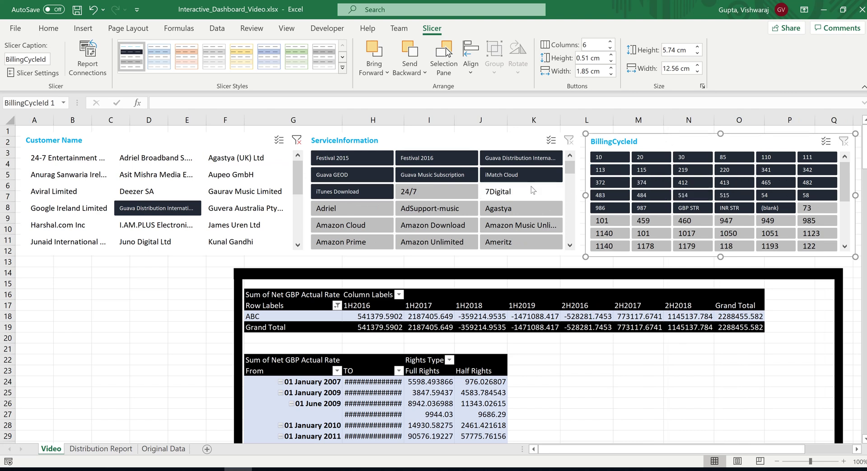
click(135, 141)
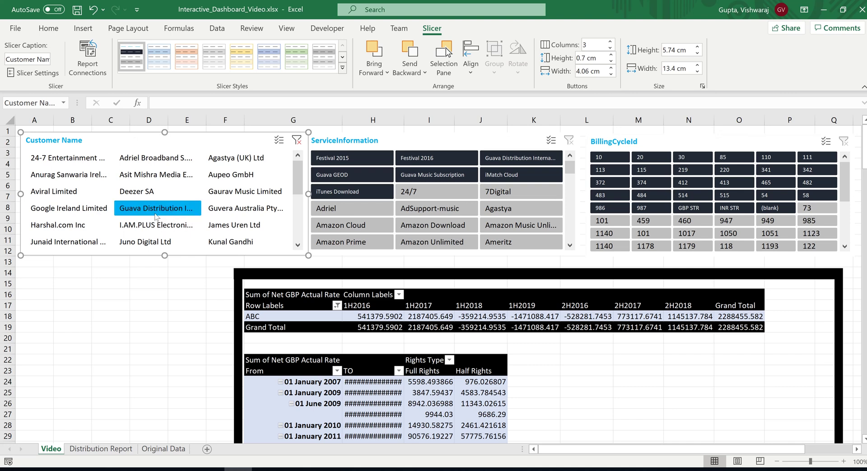
click(296, 141)
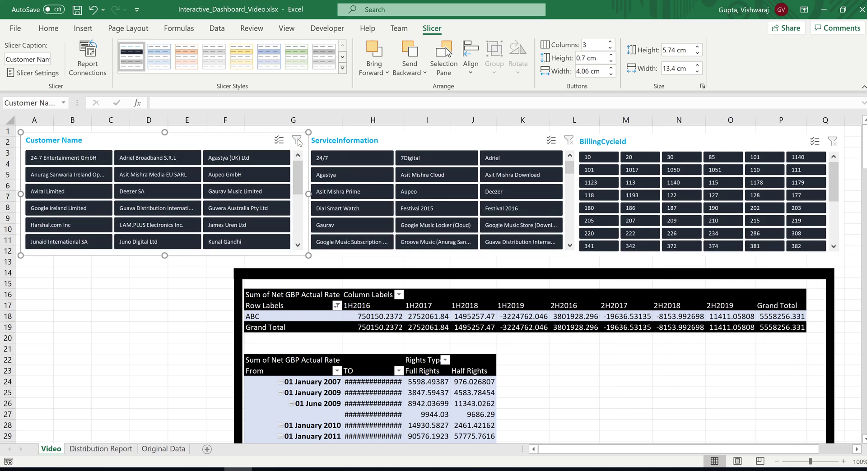
Check how the linked slicers respond to single customers, starting with 24-7 Entertainment GmbH and finishing on Deezer SA
click(71, 156)
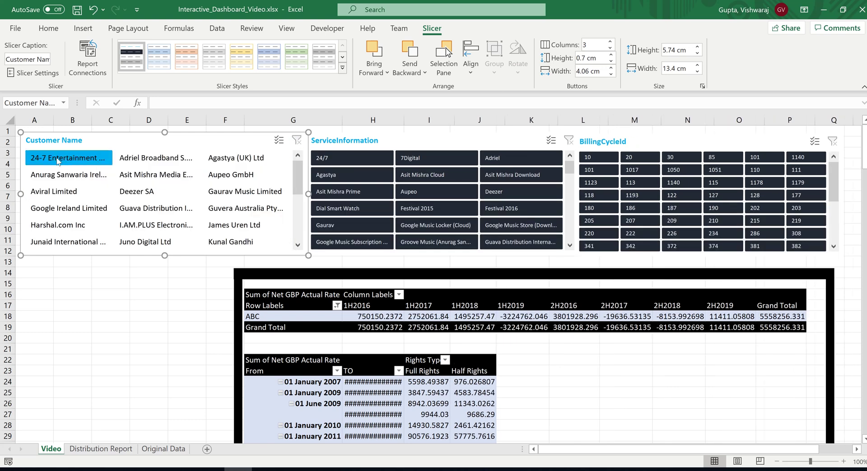
click(127, 194)
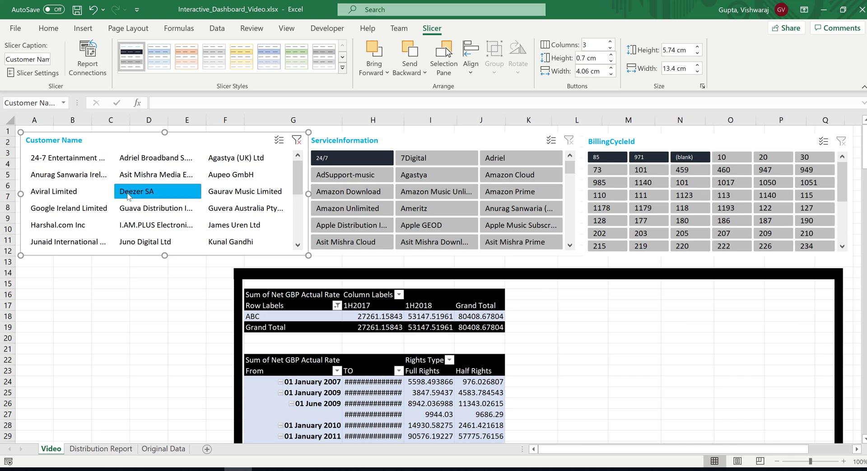
click(79, 176)
click(153, 163)
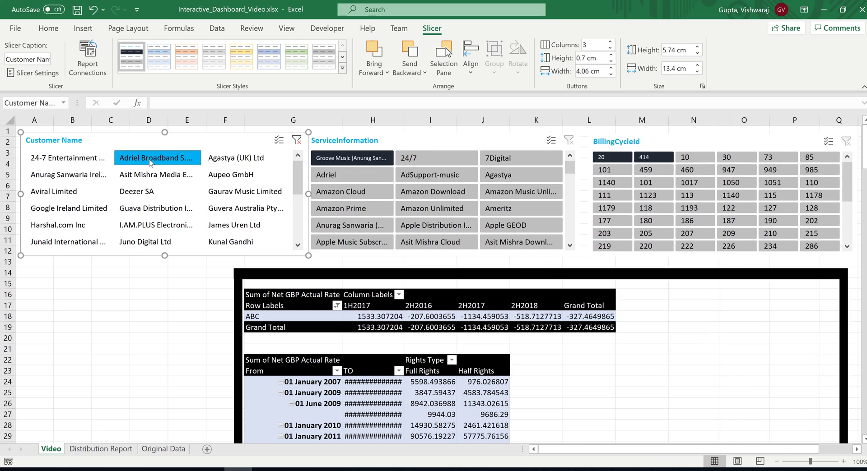
click(150, 191)
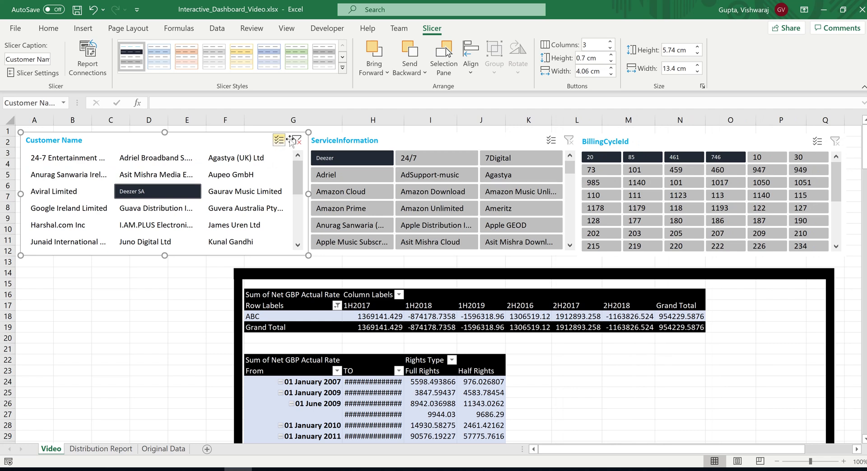
Test multi-select on the Customer Name slicer by adding several customers, including Aupeo GmbH, to Deezer SA, and clear the filter
click(279, 141)
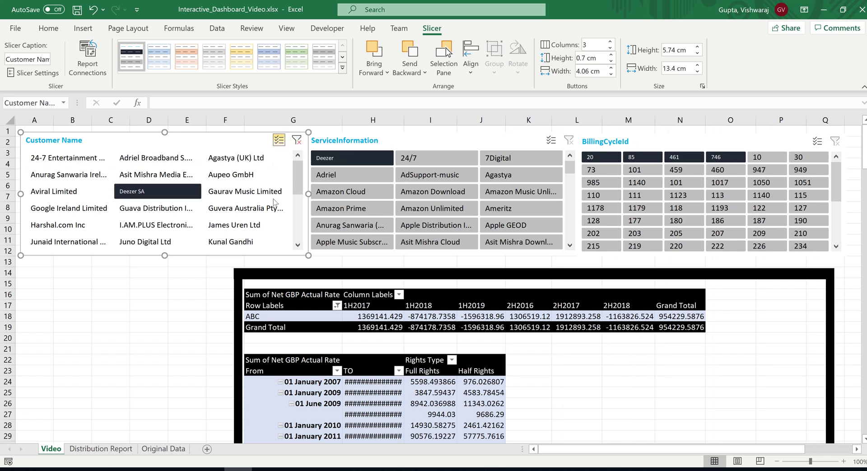
click(158, 178)
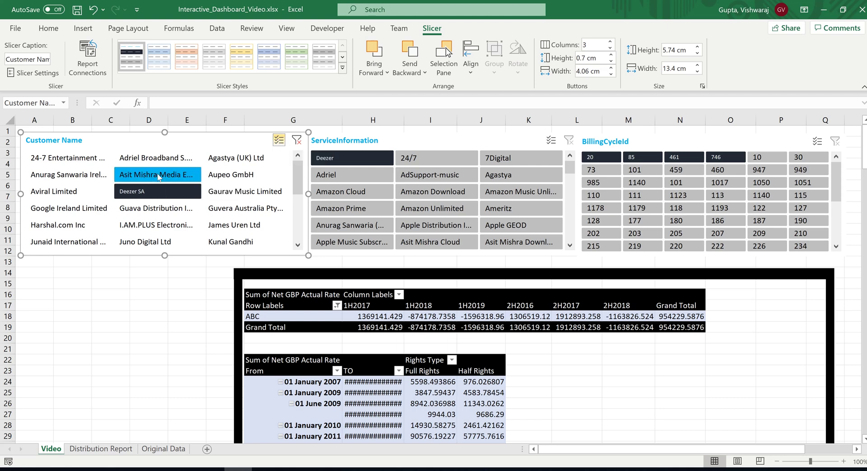
click(77, 176)
click(75, 191)
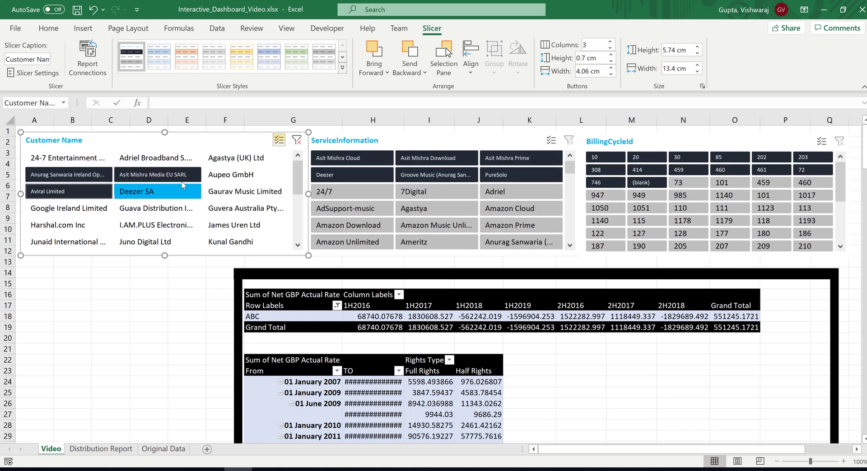
click(218, 179)
click(223, 193)
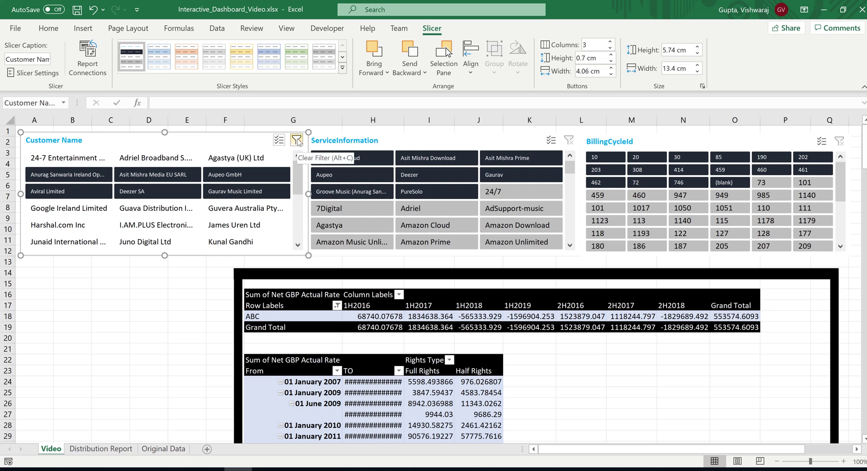
click(297, 140)
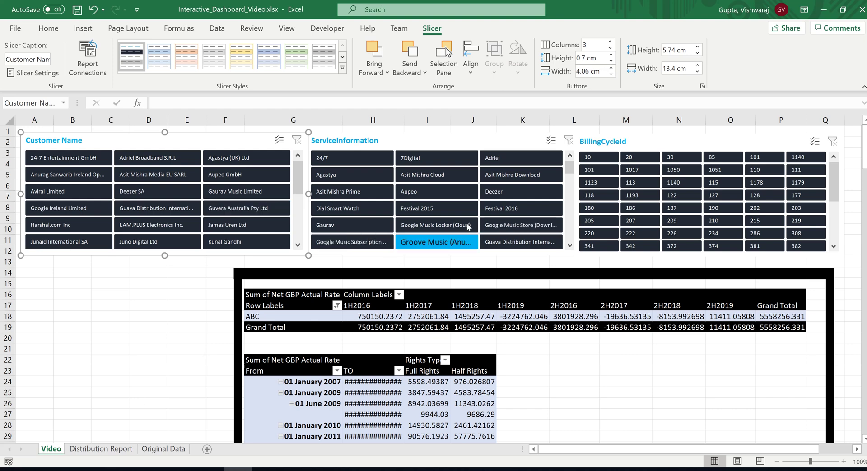
Filter the ServiceInformation slicer on Aupeo and review the source columns on the Original Data sheet
click(454, 194)
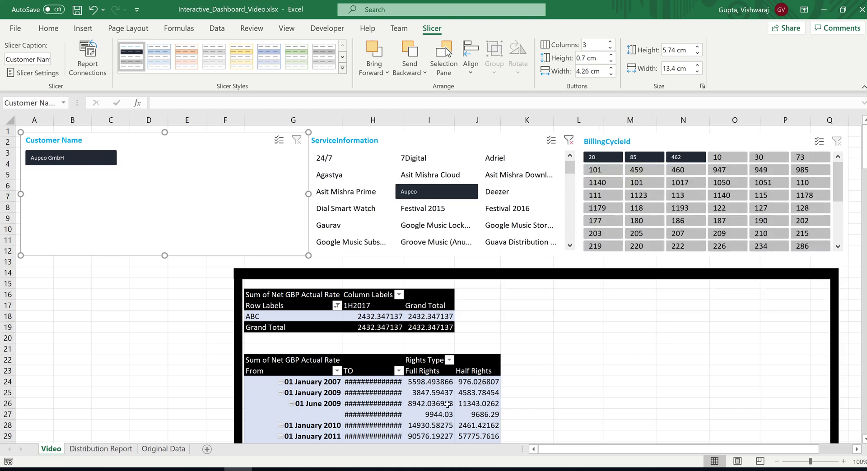
click(158, 449)
click(64, 131)
key(ctrl+shift+Down)
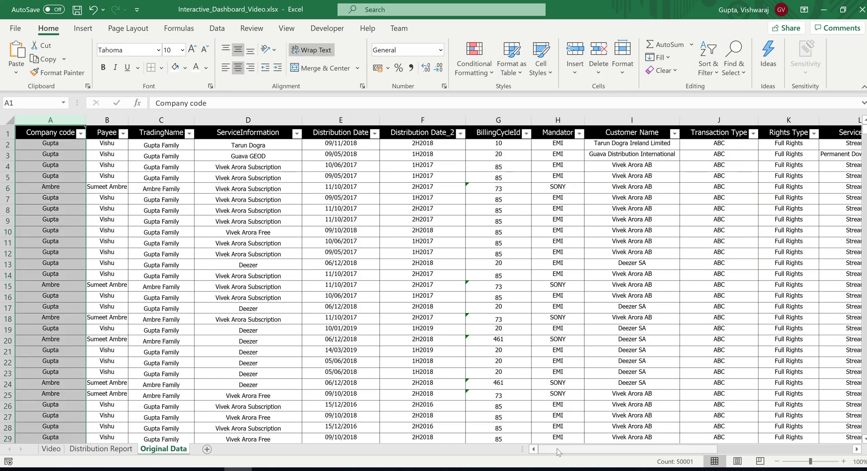
drag(560, 449, 695, 449)
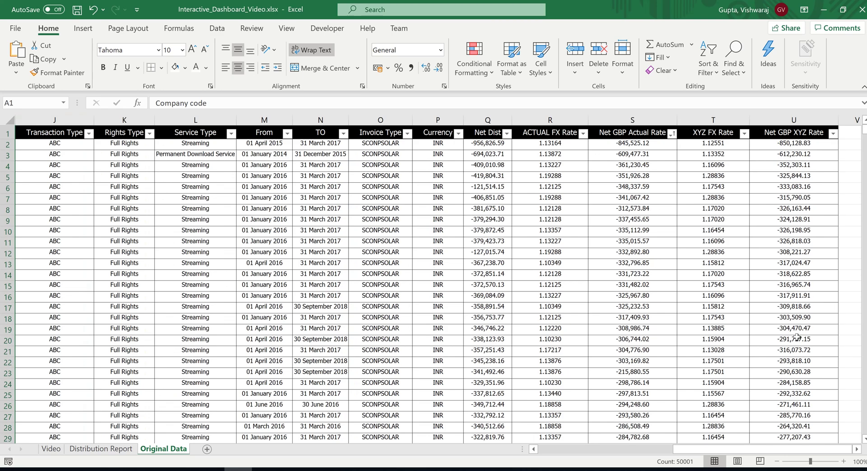
click(533, 450)
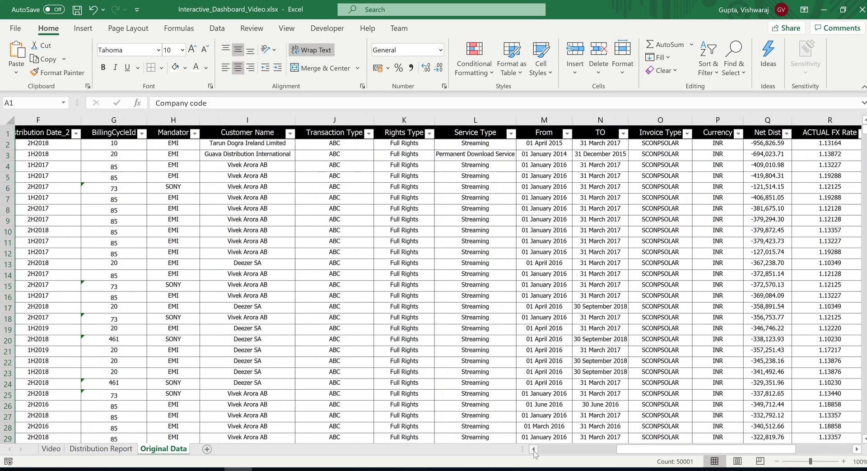
Return to the Video sheet and clear the ServiceInformation filter
click(51, 450)
click(159, 285)
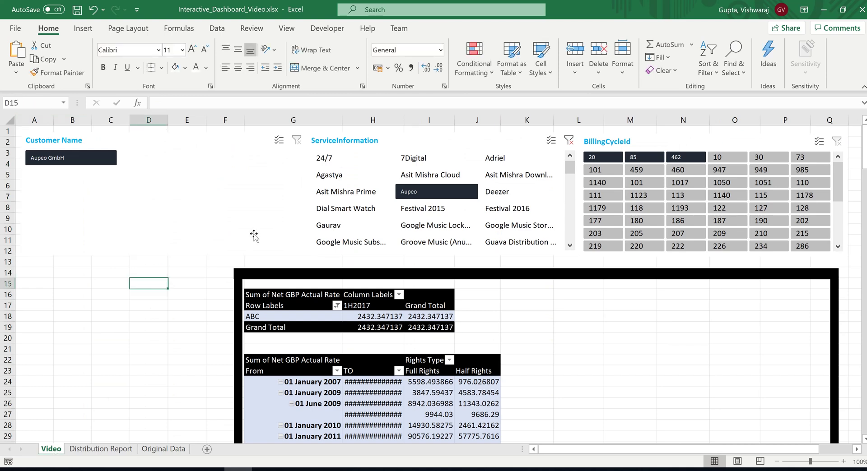
click(568, 140)
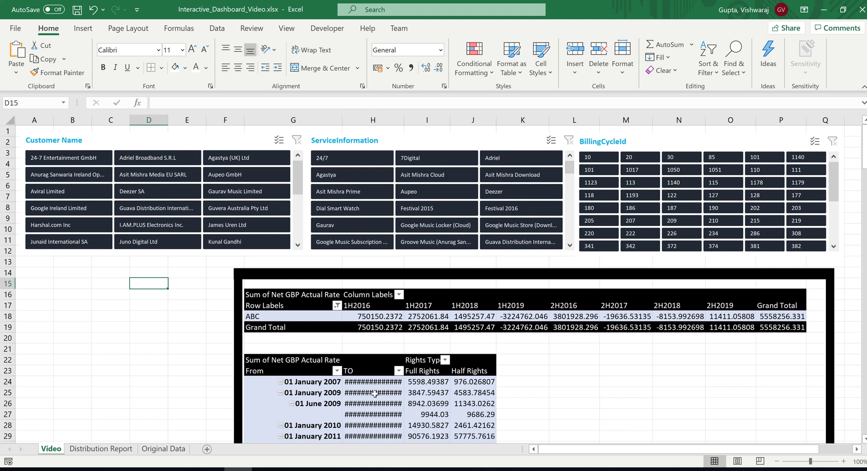
Widen column H to fit the full TO dates of the lower pivot table, and widen columns I and J
click(374, 393)
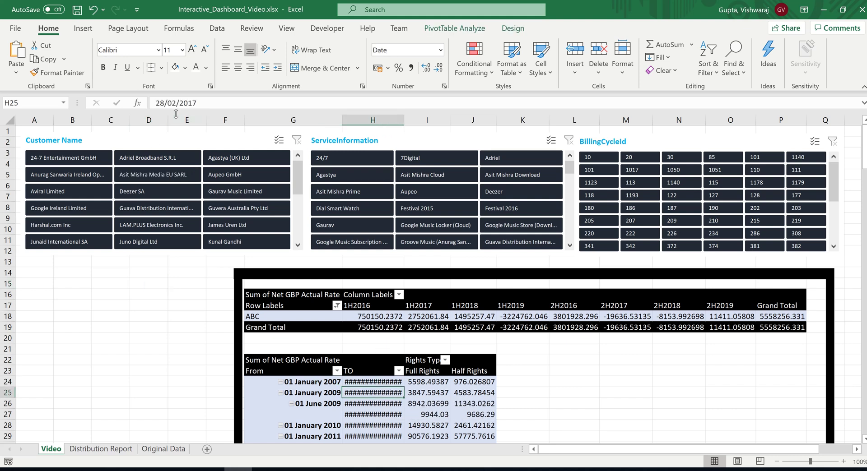
click(337, 389)
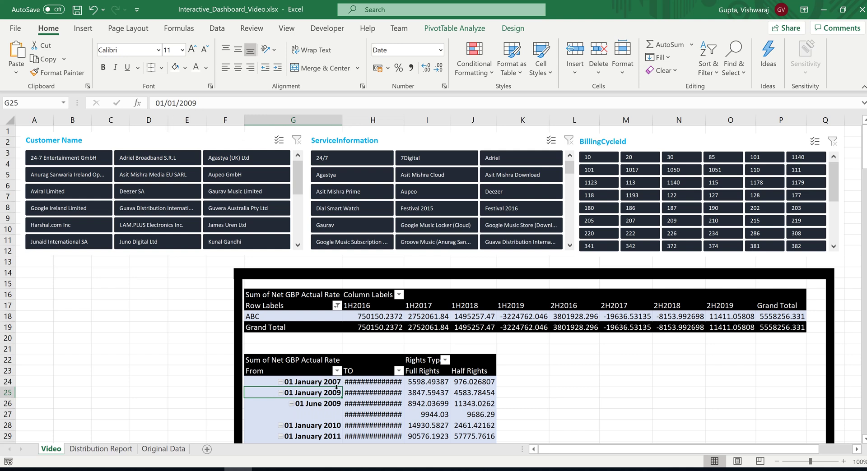
click(378, 394)
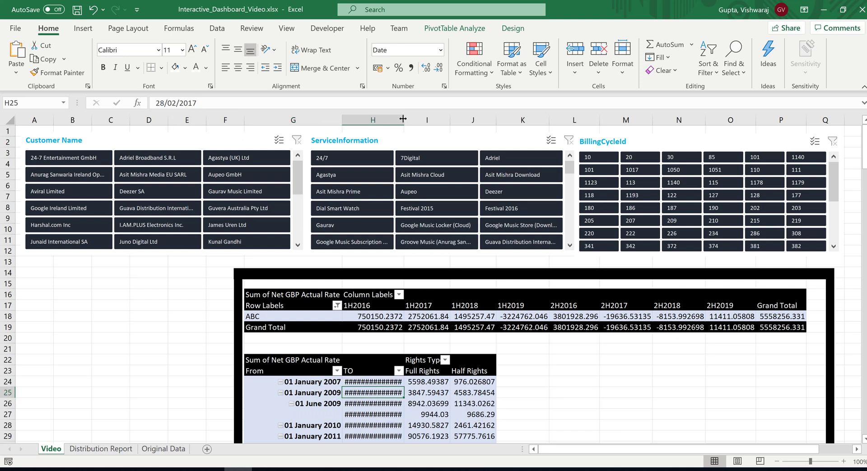
drag(403, 119, 426, 120)
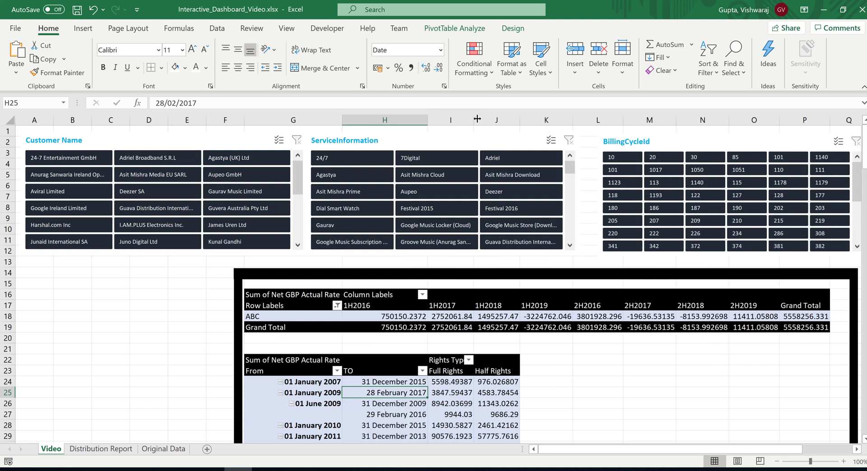
drag(475, 118, 552, 120)
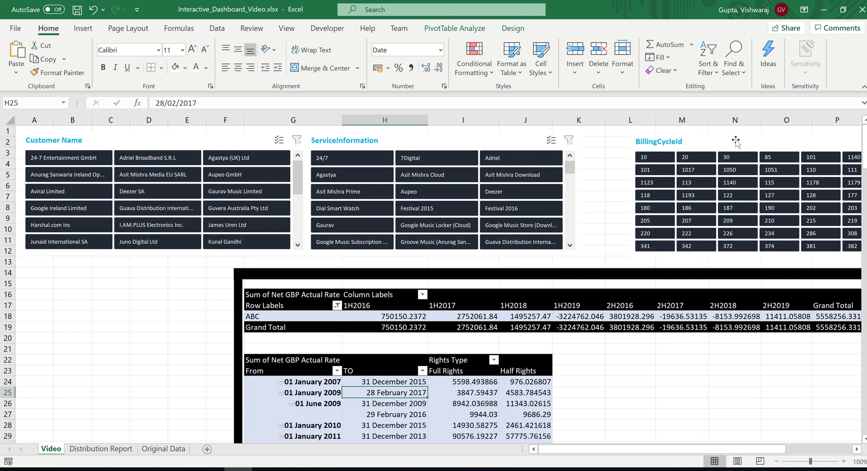
Move the BillingCycleId slicer back beside the ServiceInformation slicer, leaving a small gap between them
drag(736, 141, 681, 139)
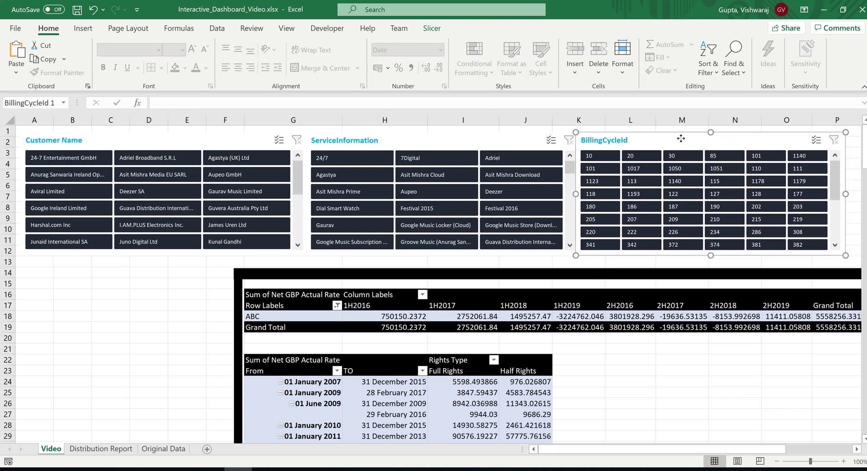
click(647, 406)
click(725, 394)
click(530, 405)
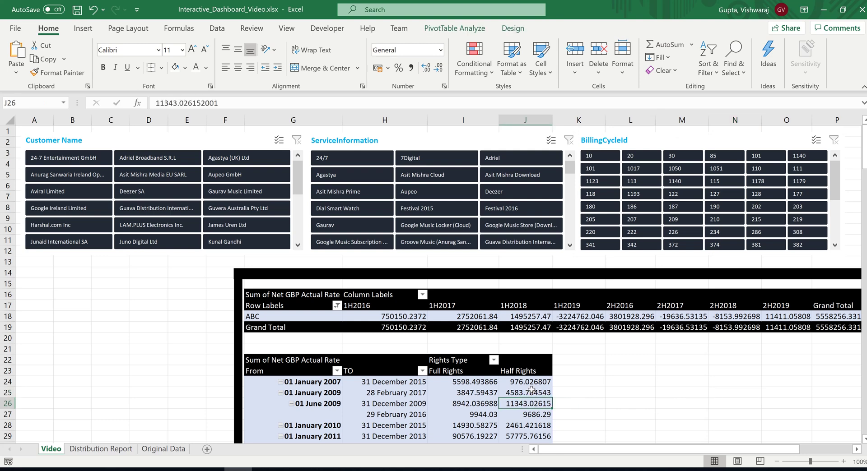
click(482, 395)
click(528, 394)
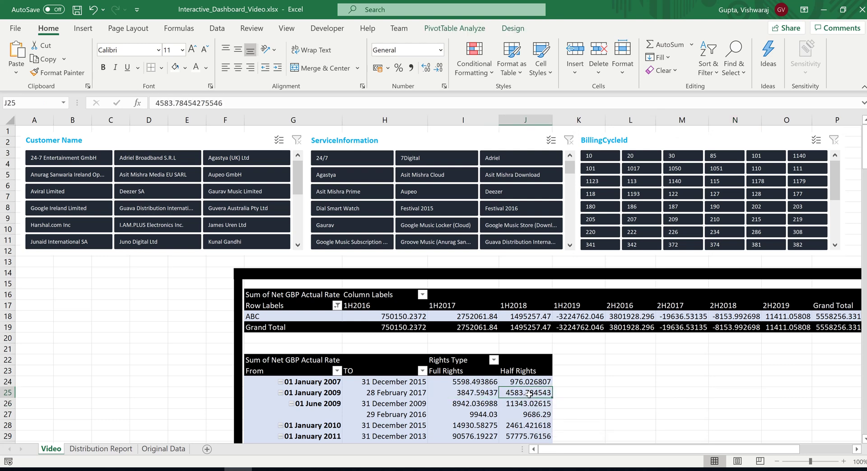
click(691, 364)
mouse_move(677, 140)
mouse_down()
mouse_move(635, 269)
mouse_move(681, 188)
mouse_move(480, 185)
mouse_move(691, 136)
mouse_move(684, 138)
mouse_up()
click(644, 397)
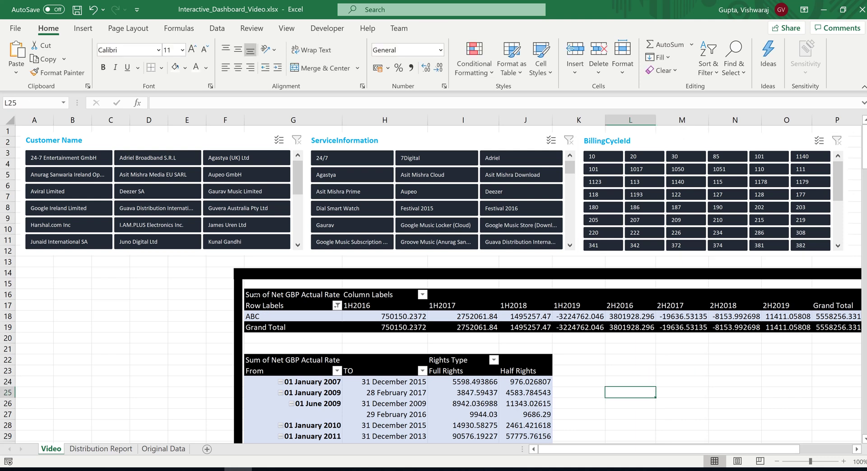
Hide the upper pivot table's header labels in G16:H16 by giving them a dark font color that blends into the black fill
right_click(261, 304)
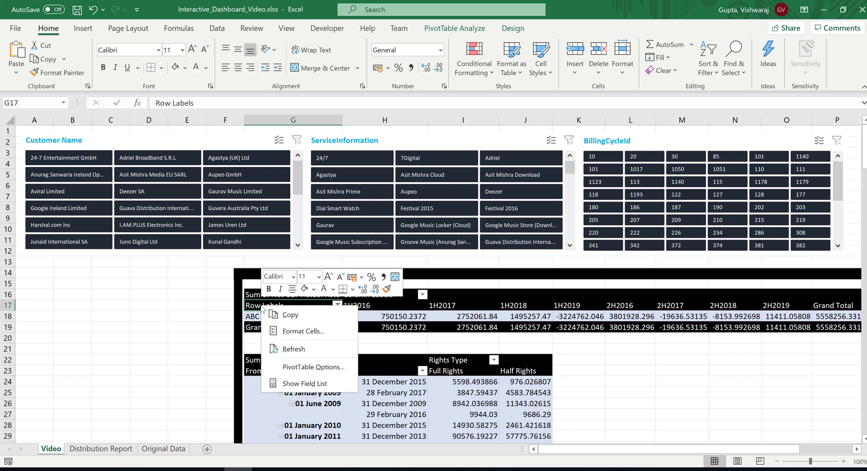
click(646, 383)
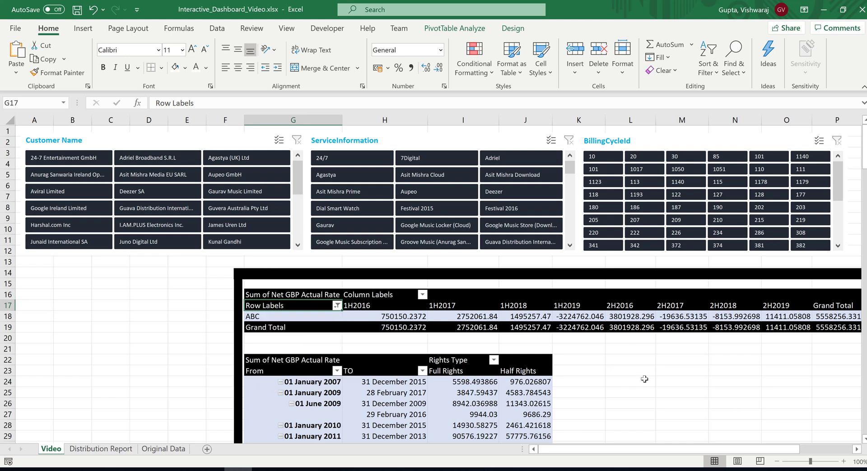
click(304, 294)
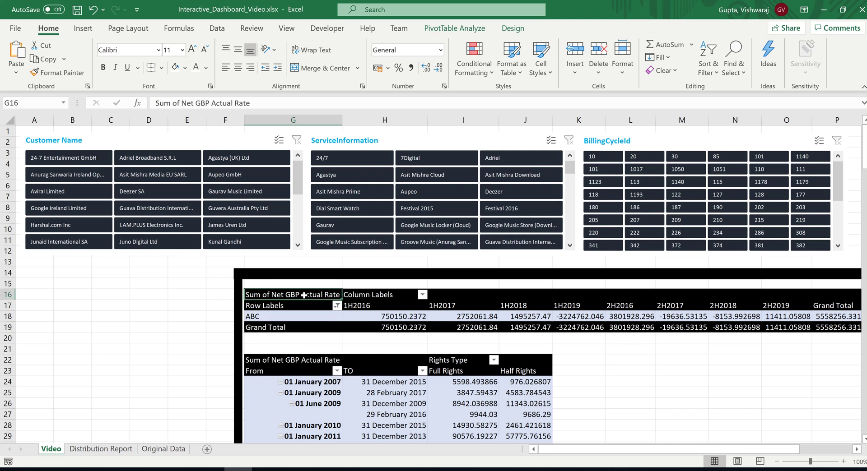
drag(319, 295, 356, 296)
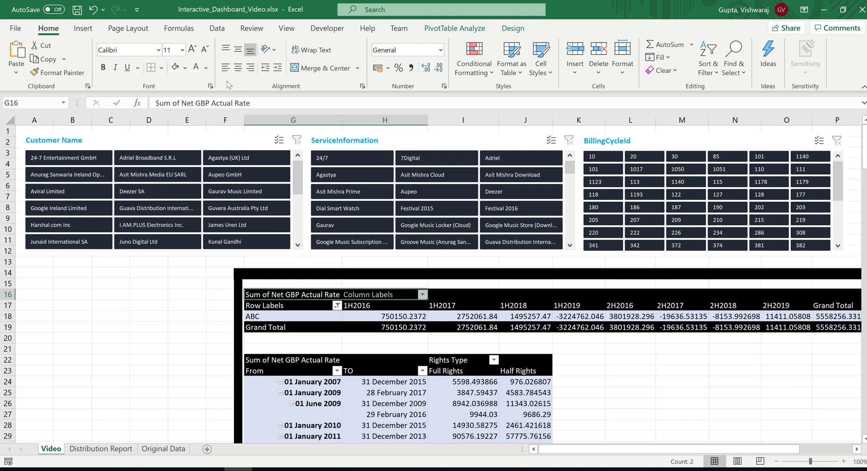
click(205, 67)
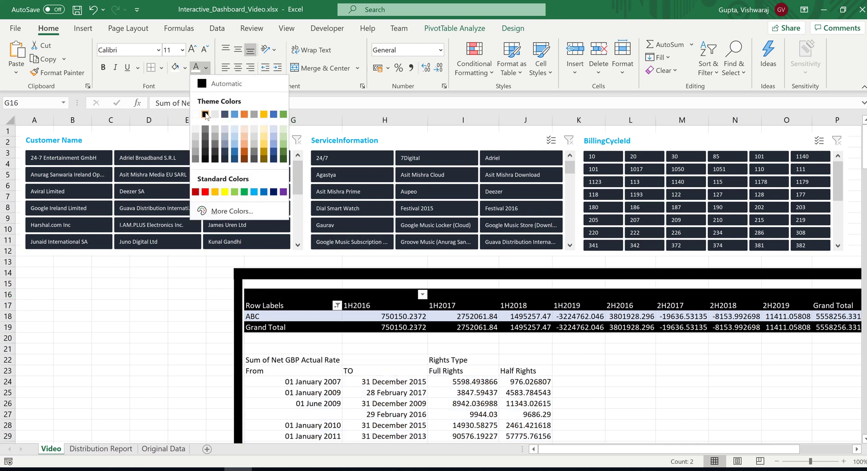
click(225, 160)
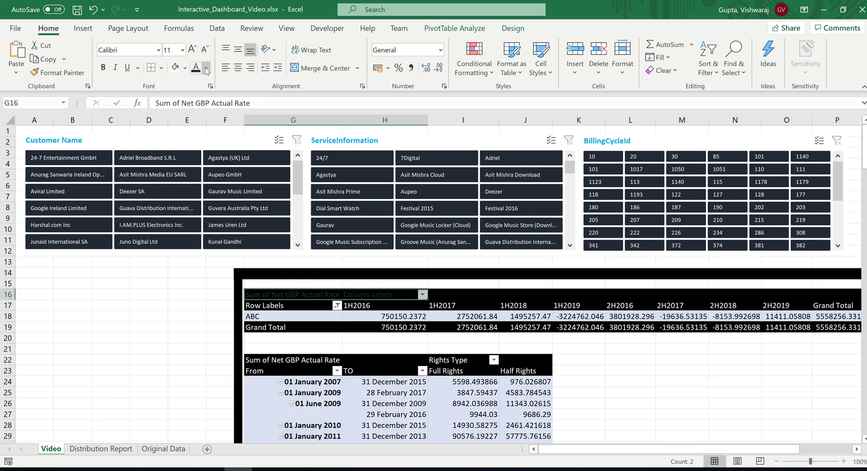
click(206, 68)
click(215, 159)
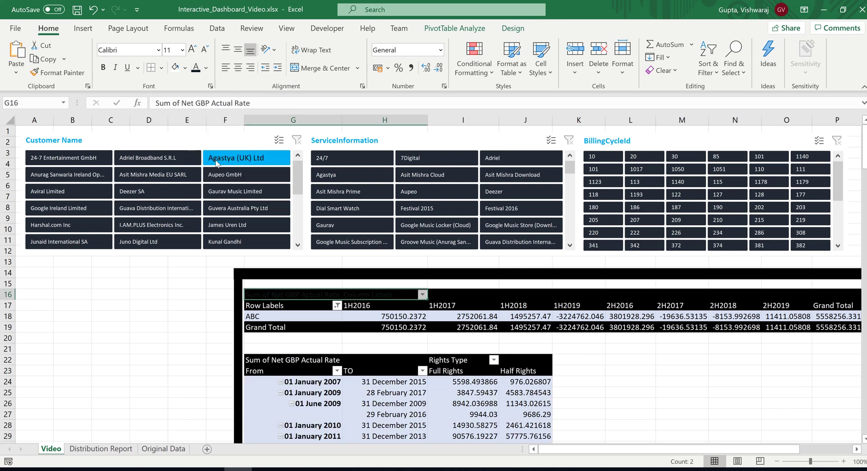
click(616, 349)
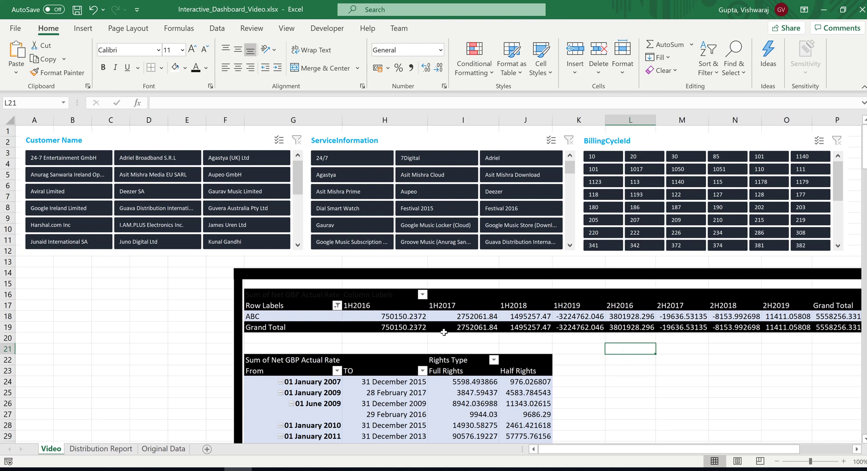
click(626, 390)
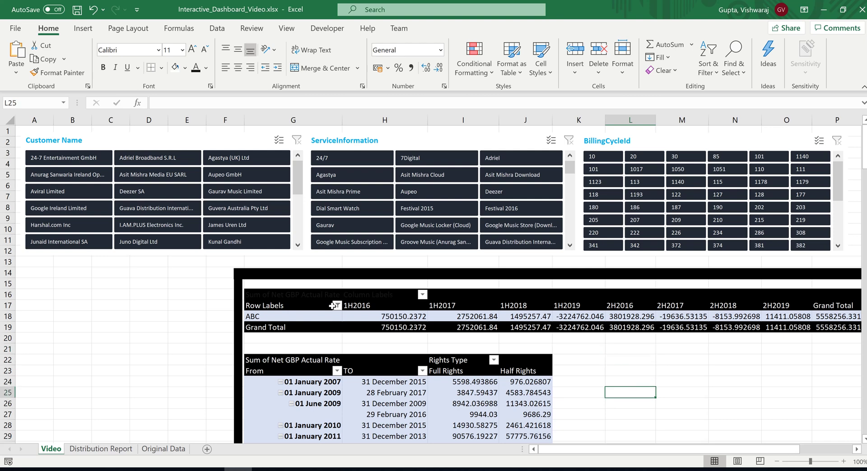
click(337, 372)
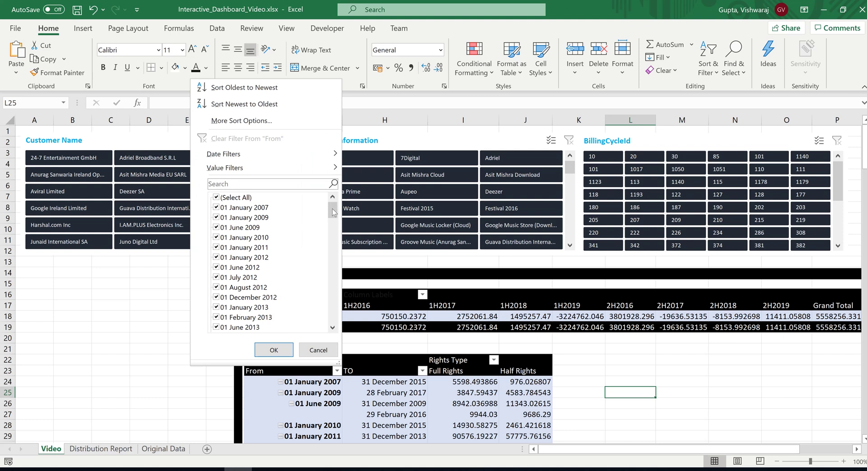
click(318, 351)
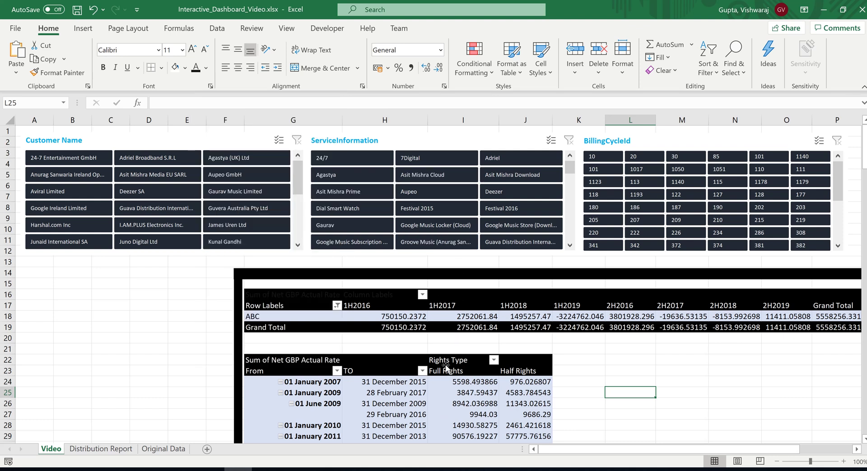
Filter Customer Name by Adriel Broadband S.R.L, switch to Agastya (UK) Ltd, and widen column H to fit the TO dates
click(133, 160)
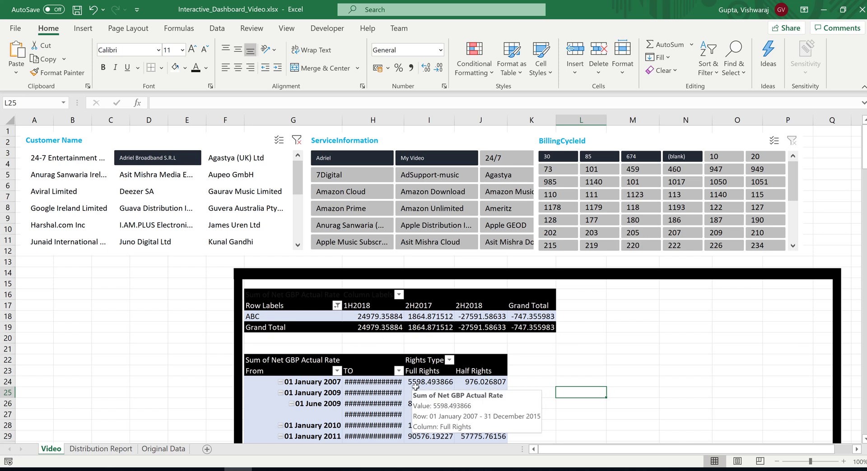
click(248, 161)
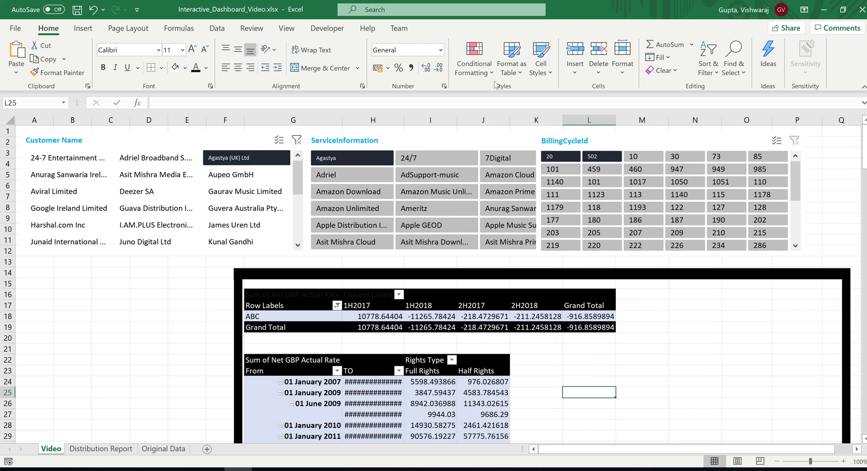
click(371, 396)
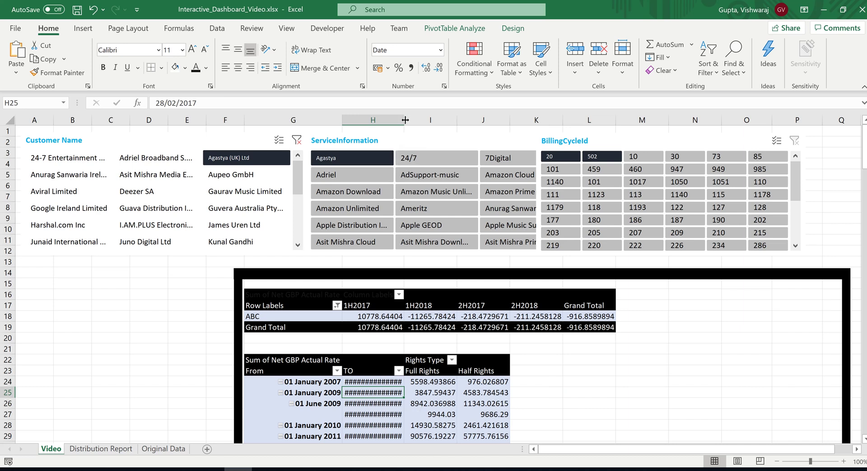
drag(404, 120, 415, 121)
double_click(404, 120)
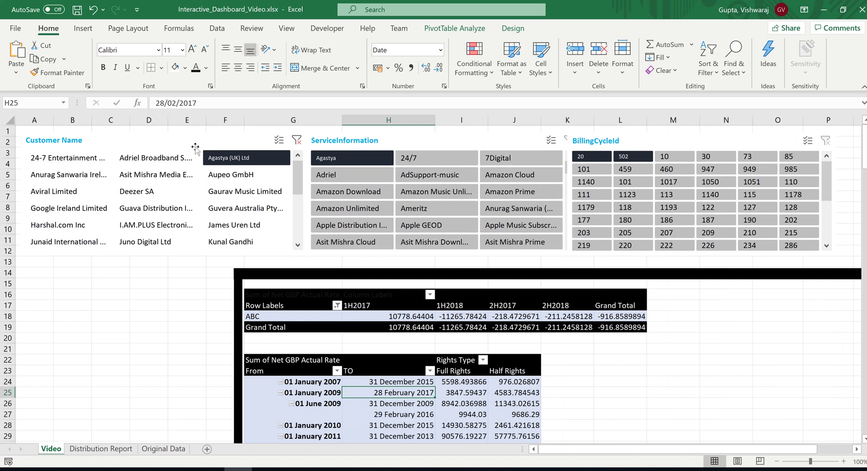
Filter Customer Name by Adriel Broadband S.R.L and widen column H again to fit the full TO dates
click(162, 159)
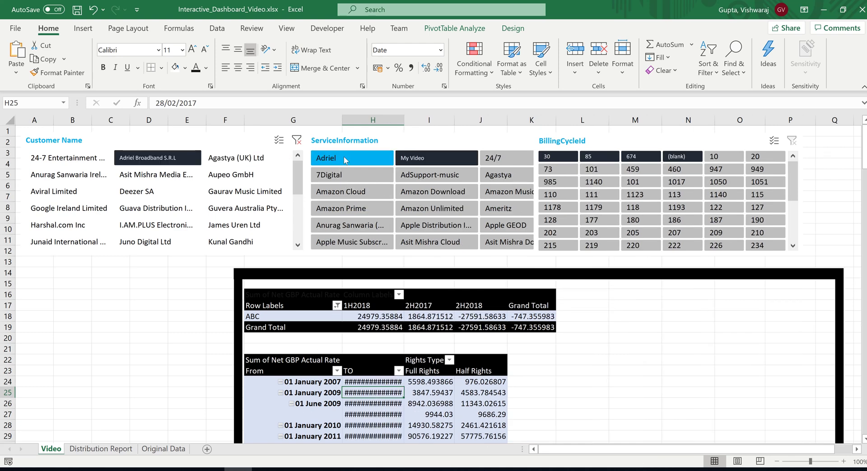
drag(401, 119, 427, 119)
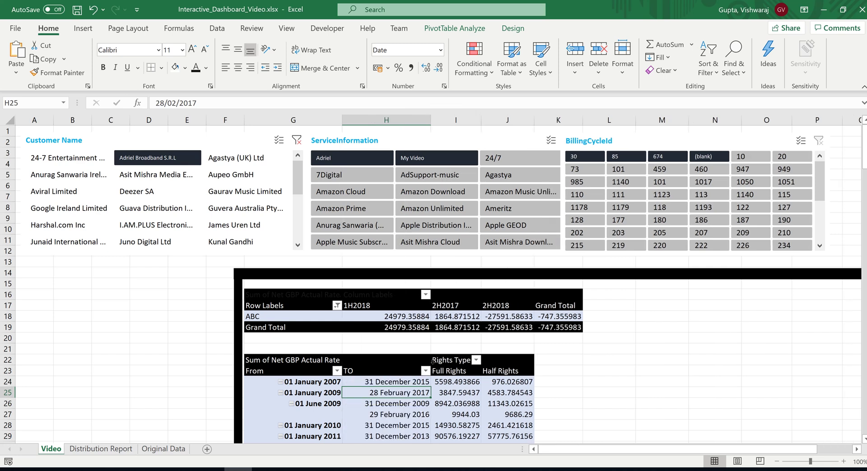
click(388, 313)
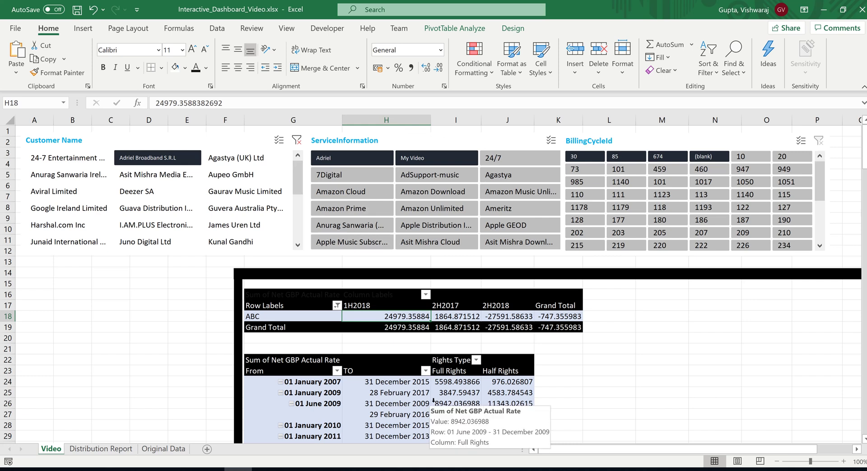
Turn off Autofit column widths on update in the lower pivot table's options
right_click(368, 364)
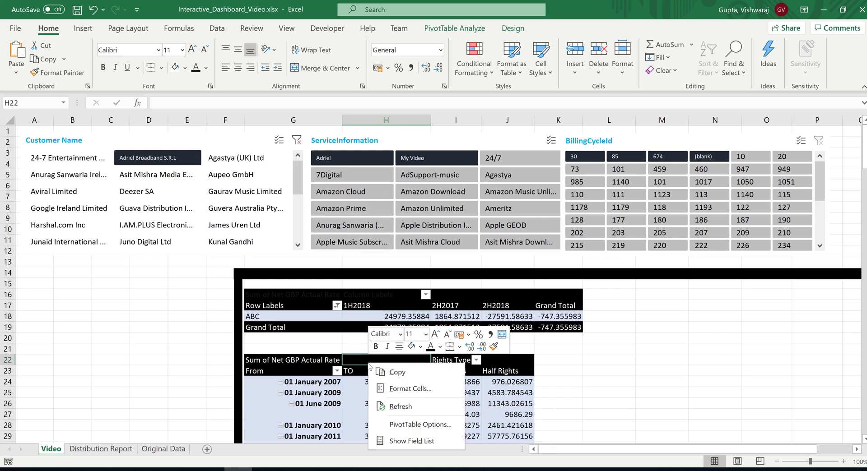
click(413, 425)
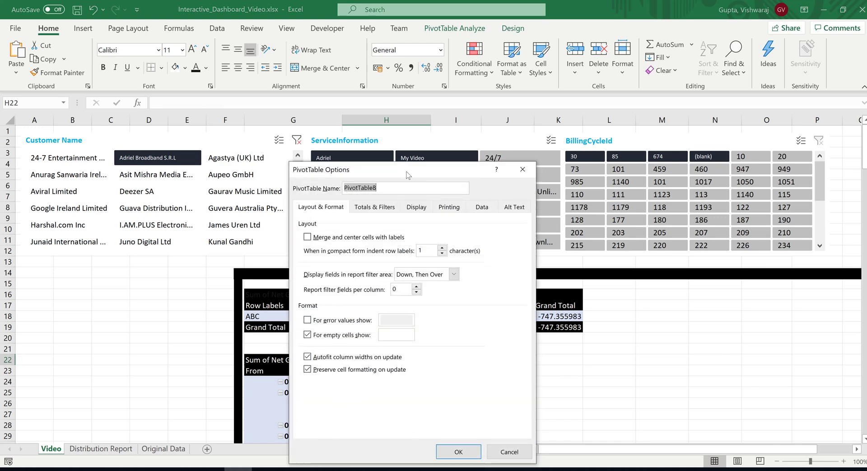
drag(406, 173, 683, 143)
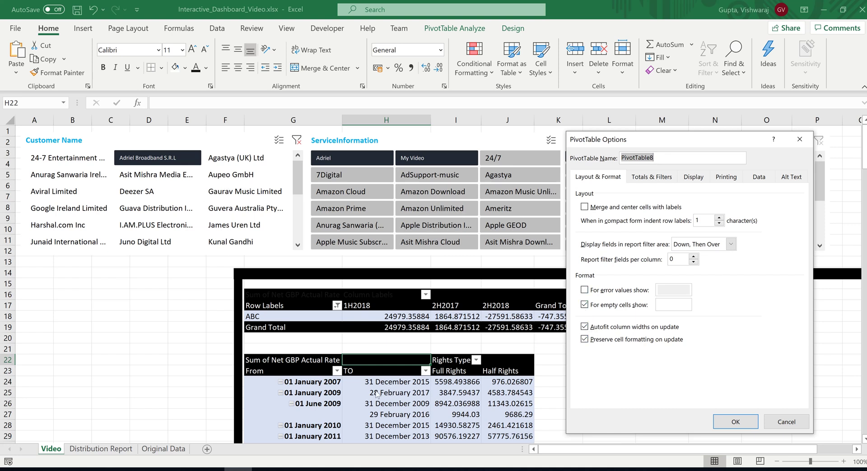
click(584, 327)
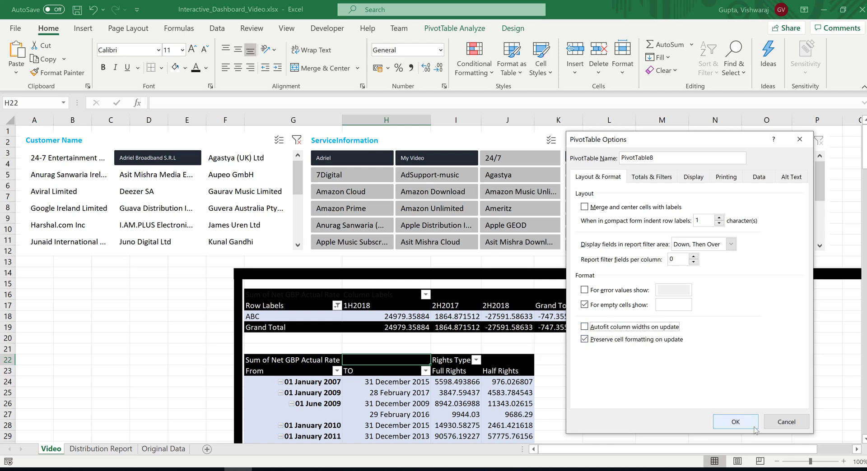
click(735, 422)
click(584, 393)
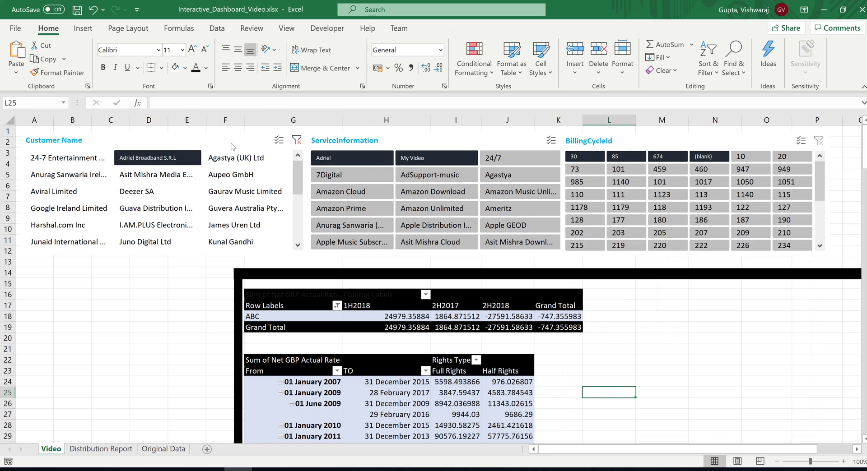
Filter Customer Name by Agastya (UK) Ltd and widen column H until the lower pivot table's TO dates fit
click(227, 163)
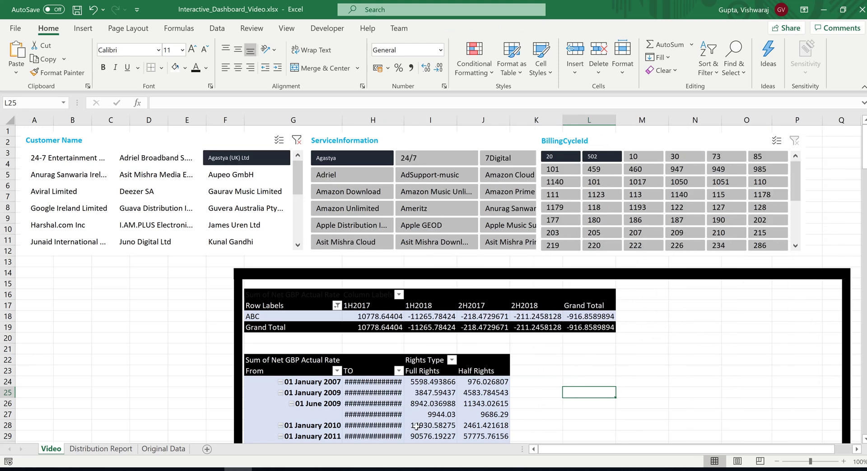
click(380, 415)
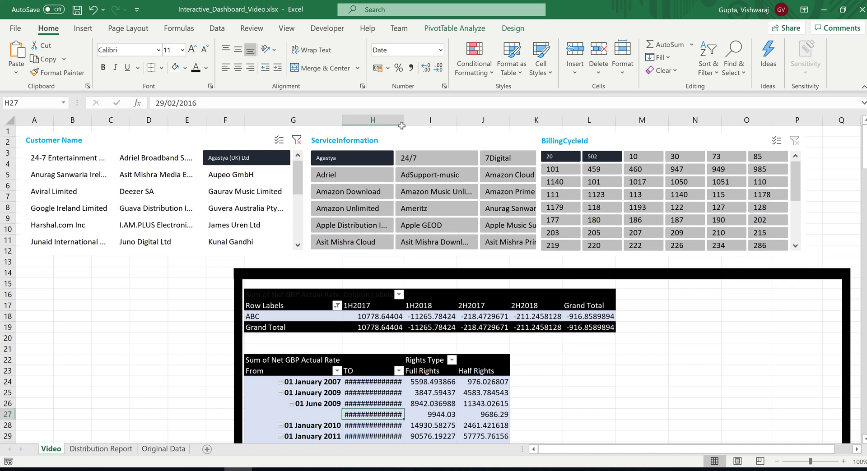
drag(404, 120, 437, 119)
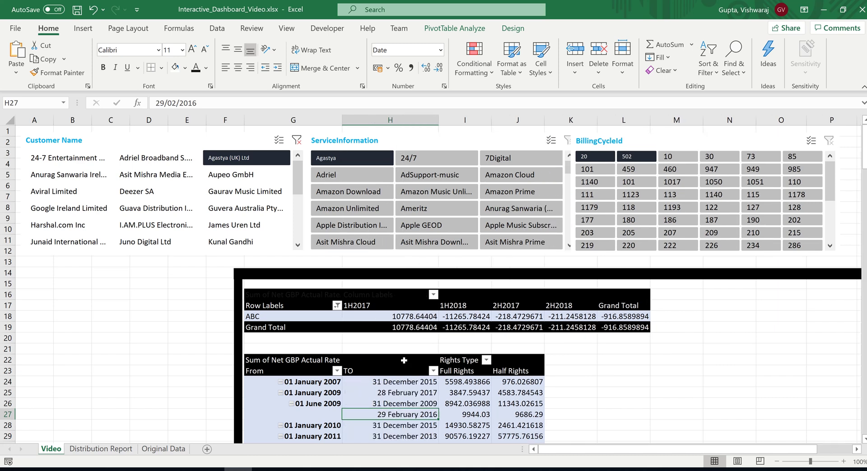
right_click(401, 315)
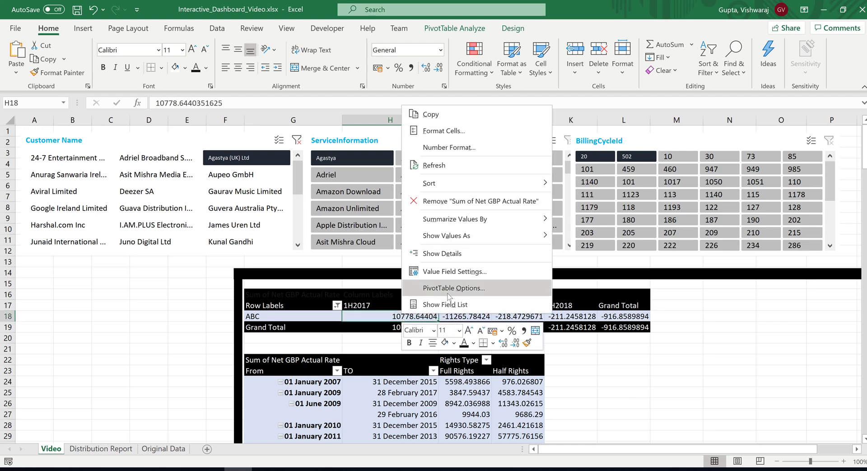
click(454, 273)
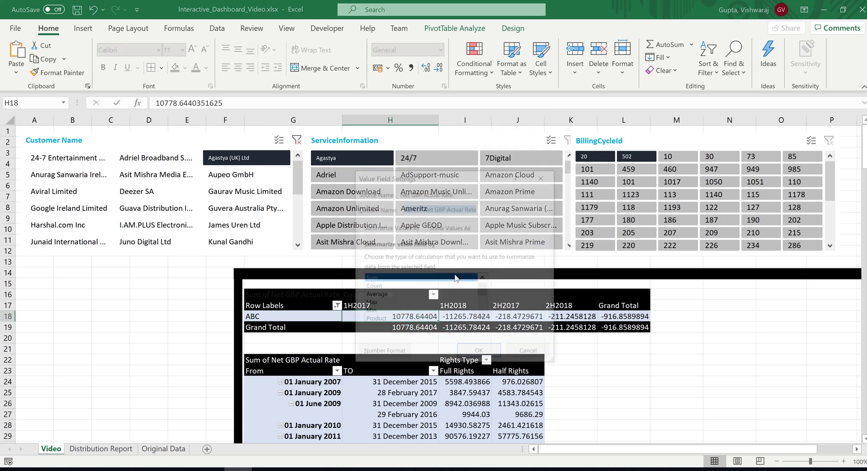
click(542, 172)
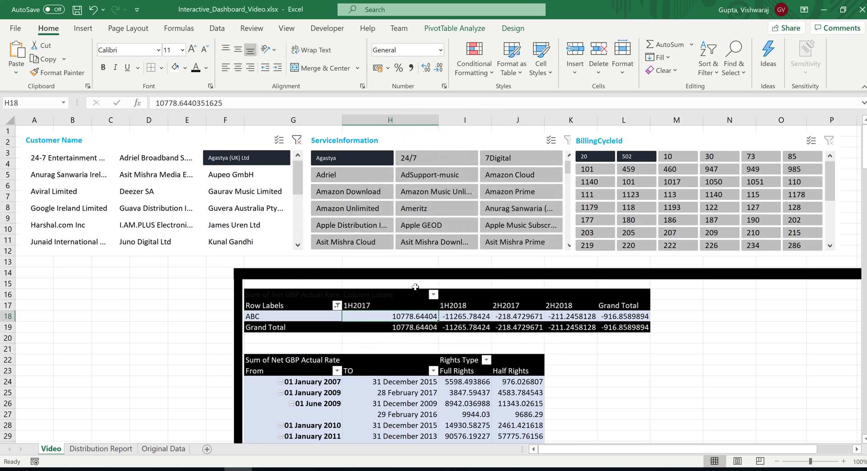
Turn off Autofit column widths on update in the upper pivot table's options
right_click(402, 316)
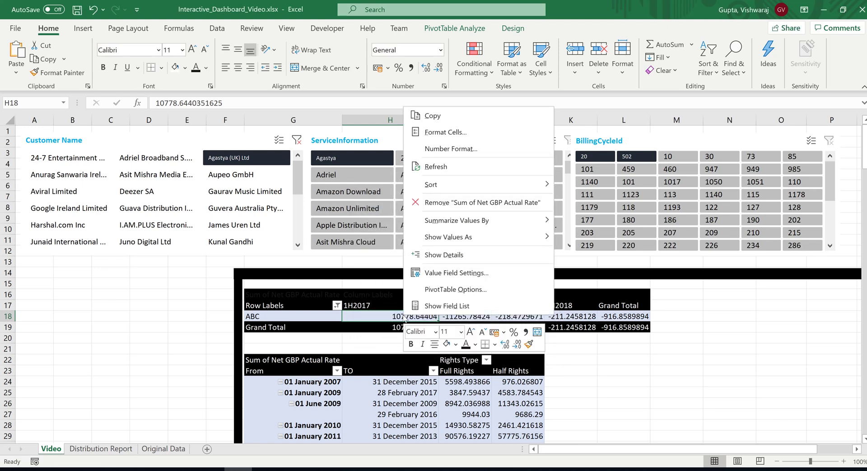
click(436, 295)
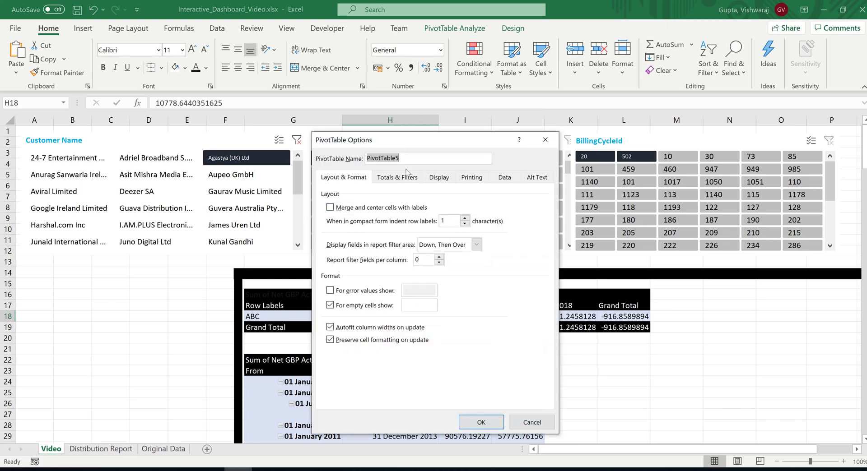
drag(415, 141, 512, 136)
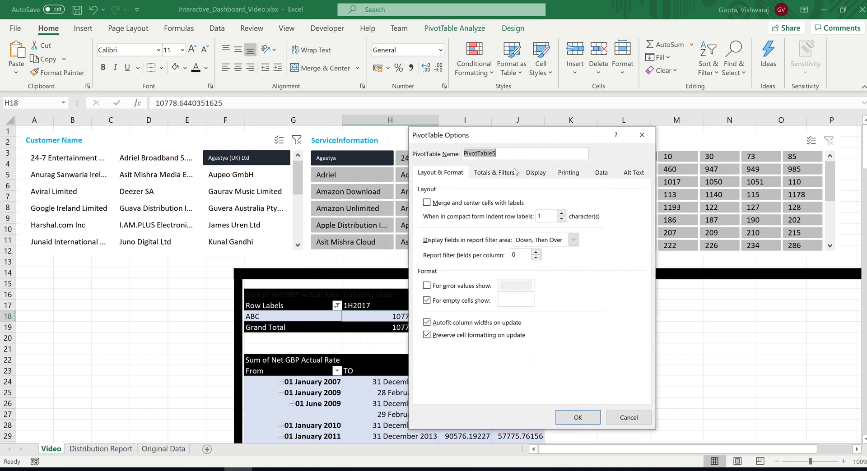
click(531, 174)
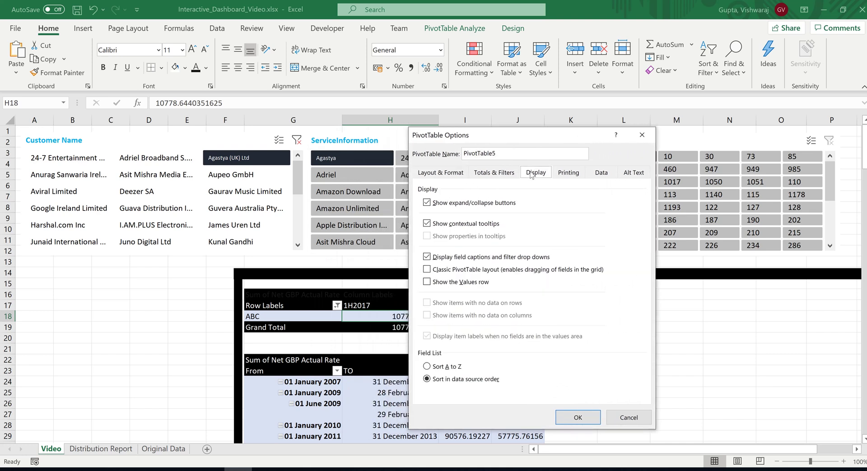
click(452, 175)
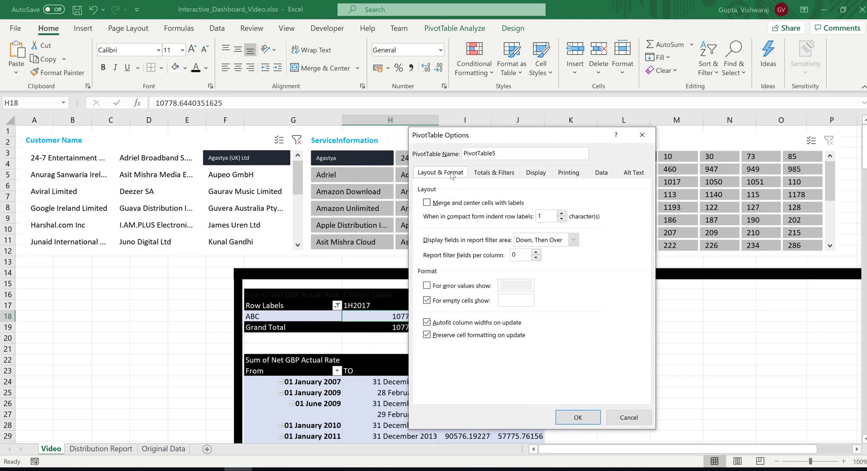
click(427, 323)
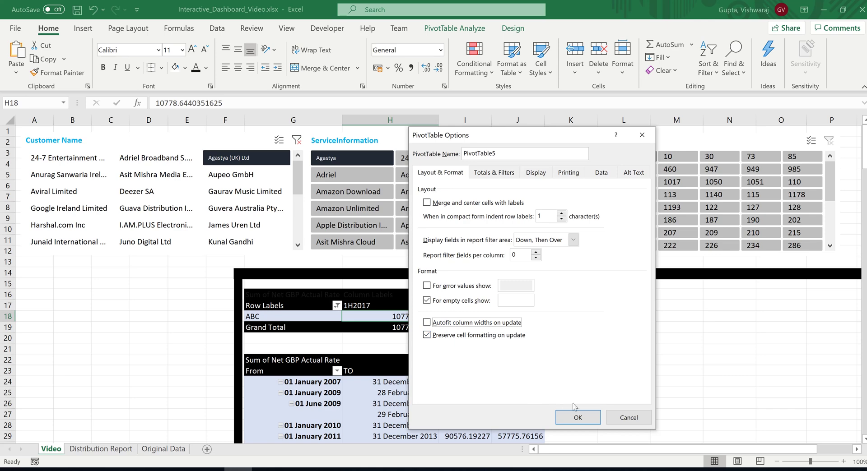
click(579, 418)
click(644, 392)
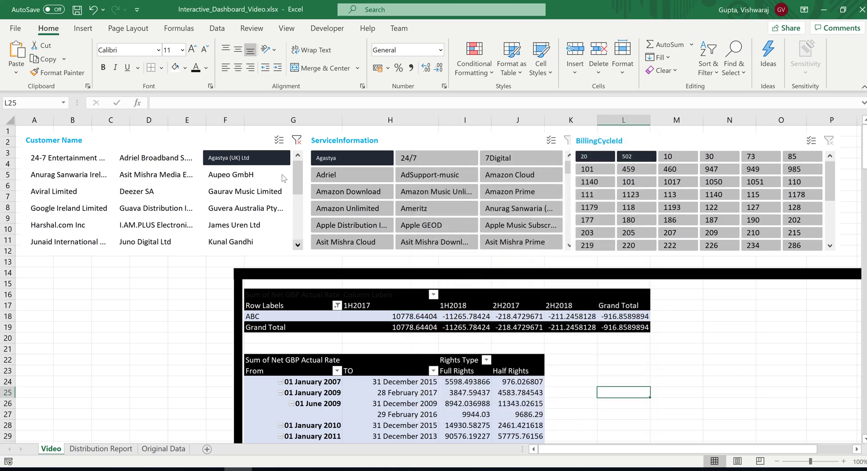
Test the column widths by filtering Customer Name by Adriel Broadband S.R.L and then 24-7 Entertainment GmbH, checking both pivot tables
click(153, 161)
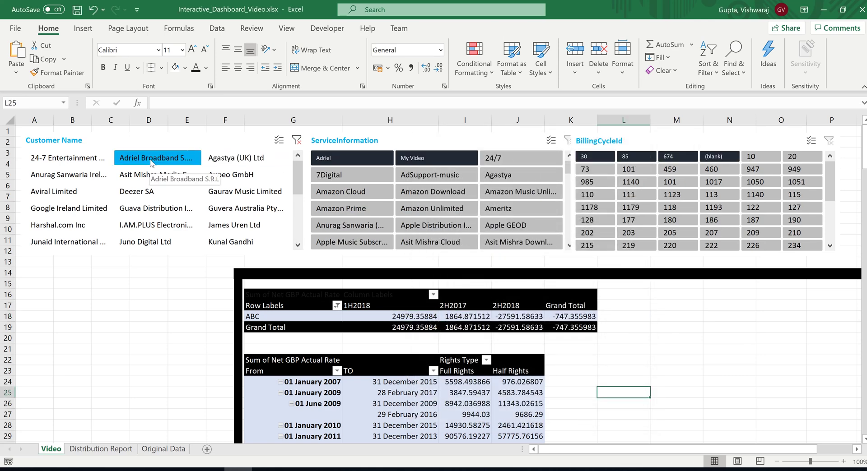
click(87, 159)
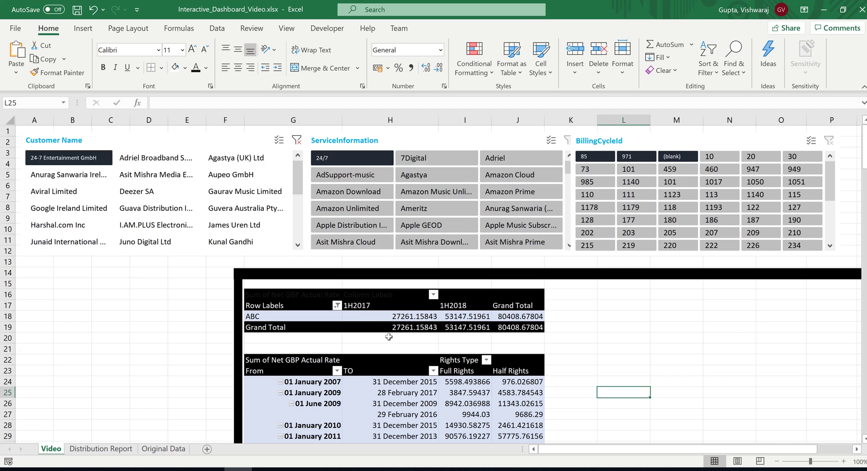
click(384, 382)
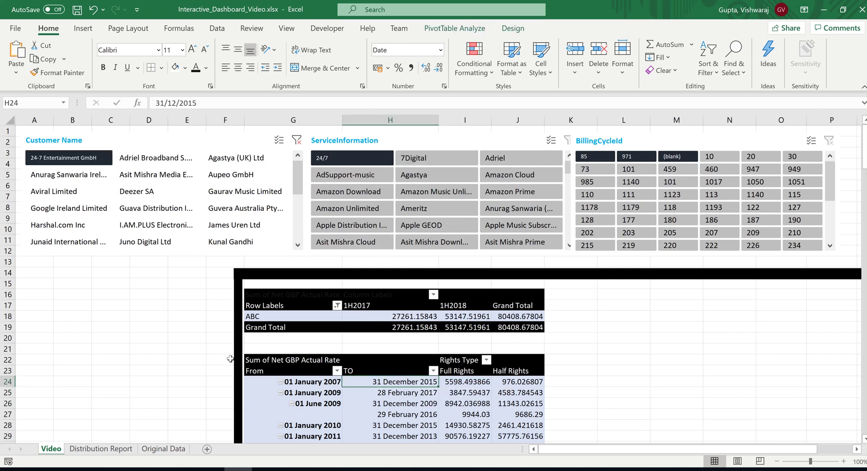
click(377, 316)
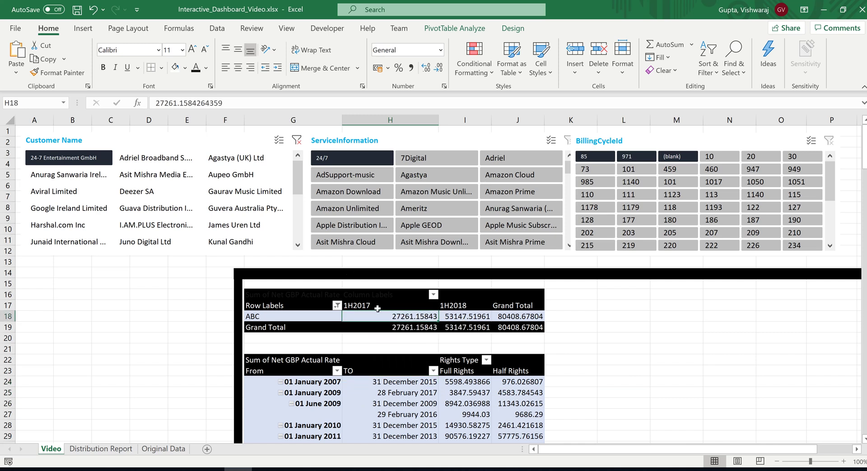
click(315, 312)
click(322, 413)
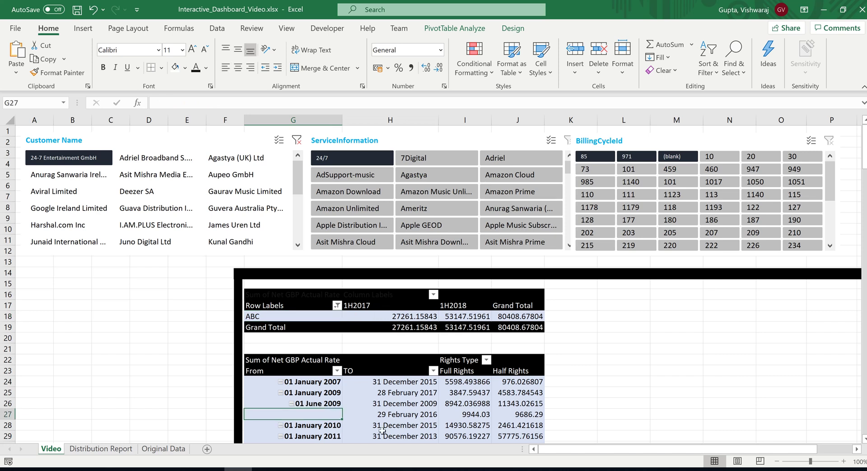
Show the field list and review the fields of the lower and upper pivot tables, closing the list when finished
click(403, 404)
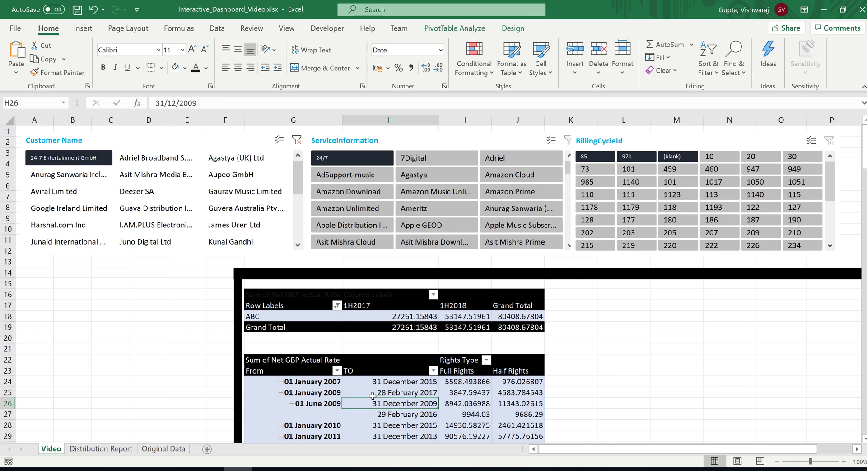
click(519, 28)
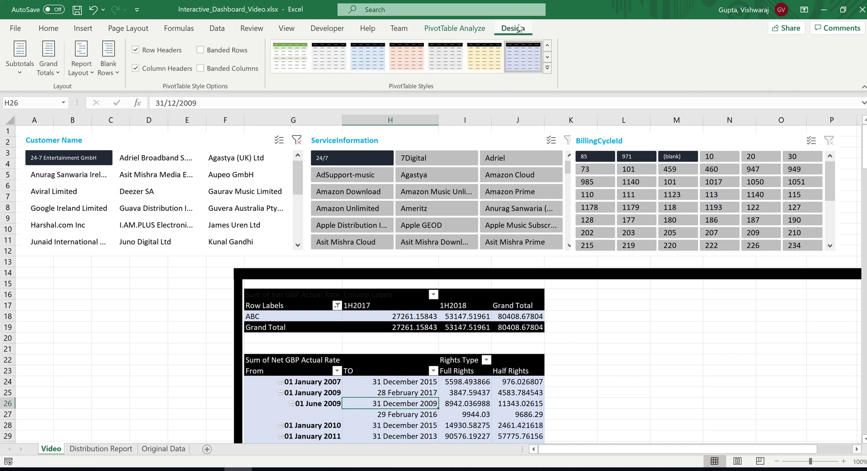
click(454, 28)
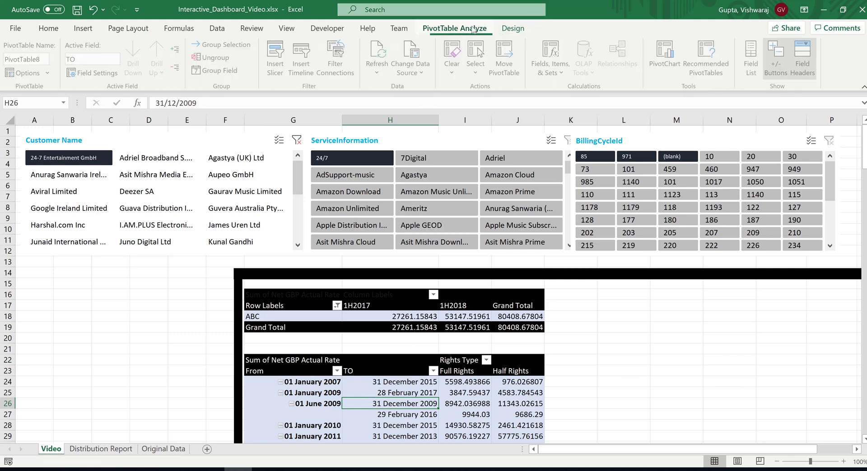
click(751, 63)
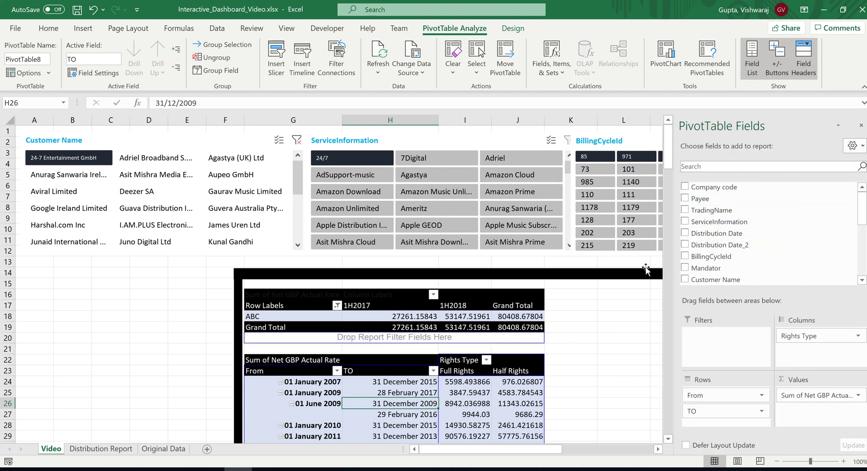
click(362, 319)
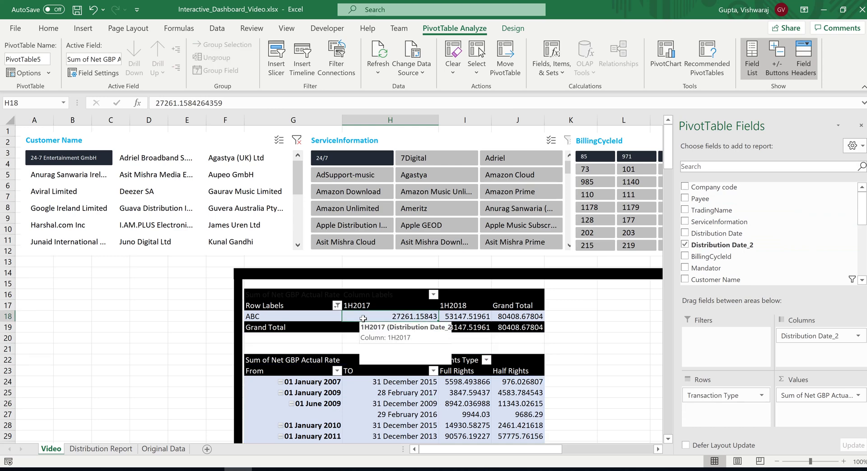
click(860, 126)
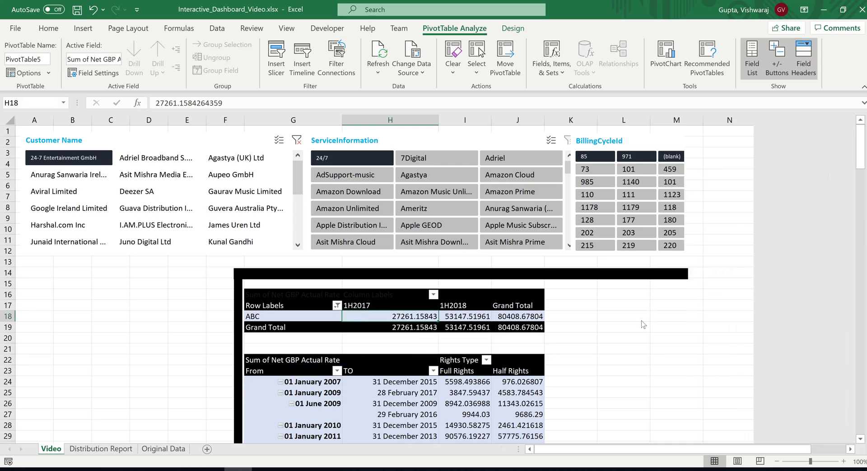
click(616, 381)
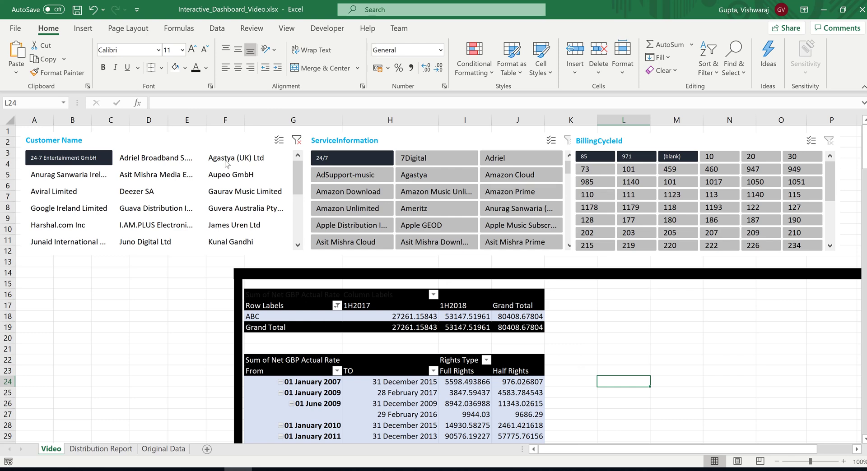
Clear the Customer Name filter and test the slicer with Adriel Broadband S.R.L, Asit Mishra Media EU SARL, Gaurav Music Limited and the Guava Distribution customer
click(297, 141)
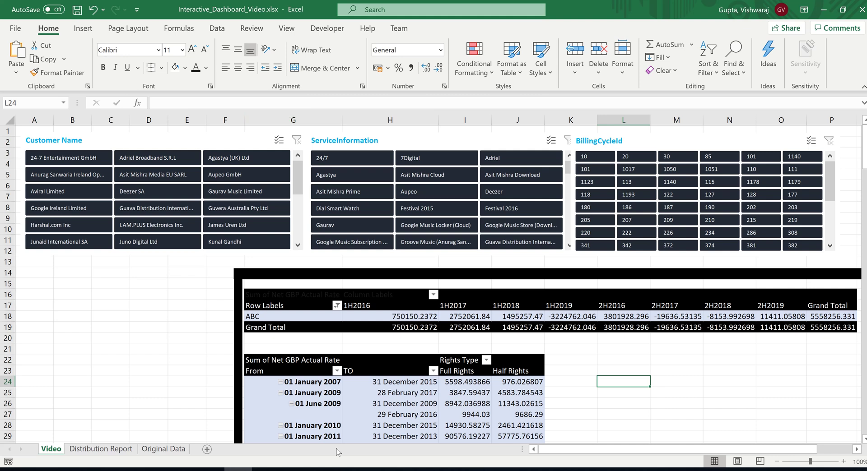
click(383, 319)
click(388, 393)
click(255, 160)
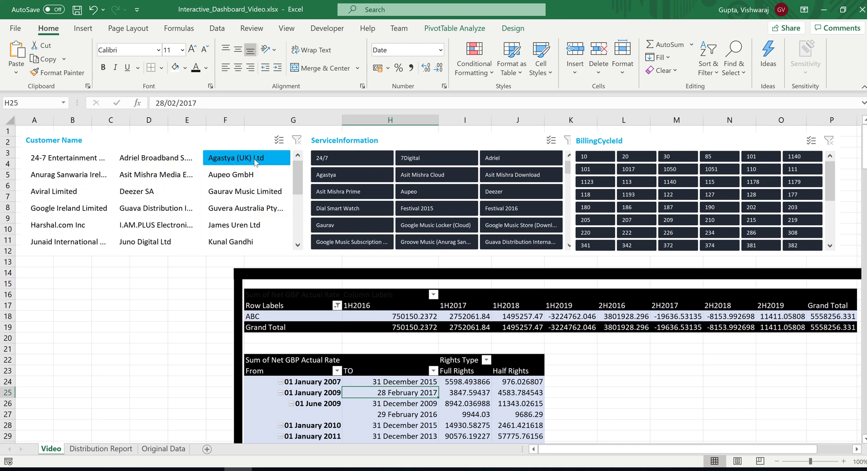
click(157, 166)
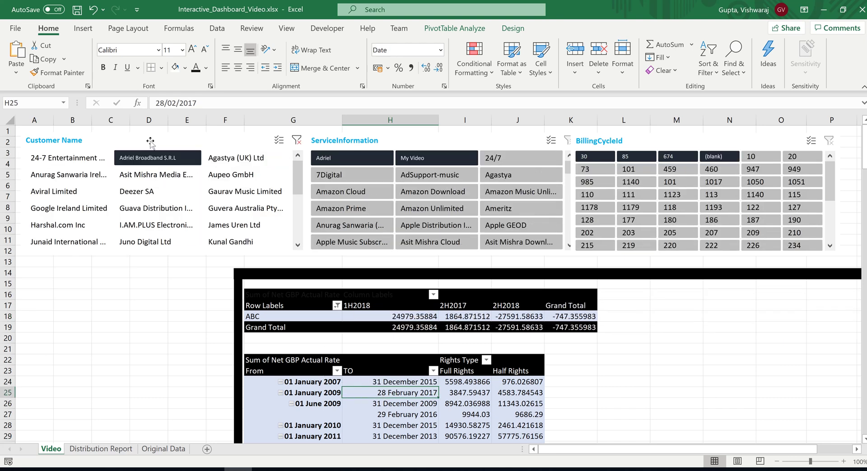
click(153, 181)
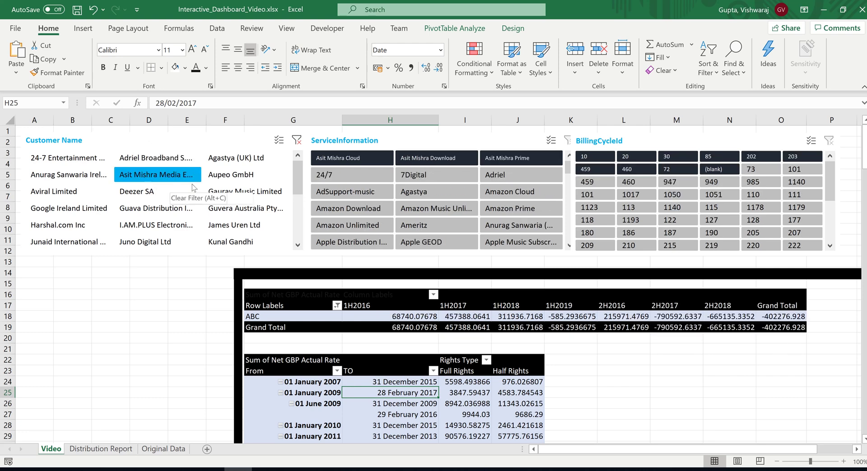
click(228, 194)
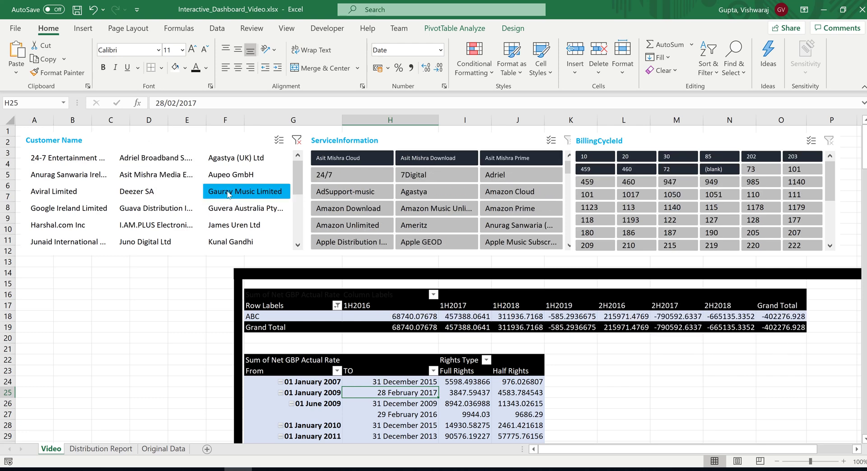
click(176, 209)
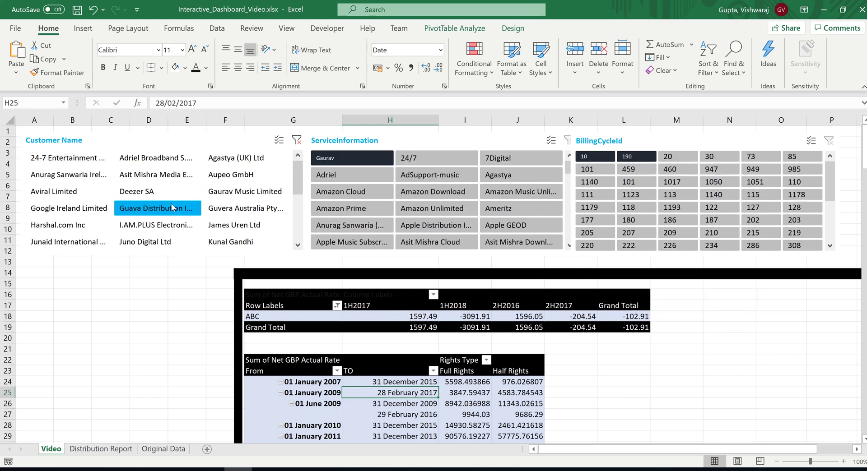
Check the autofit column width setting in the upper pivot table's options, and clear the Customer Name filter
right_click(369, 319)
click(399, 296)
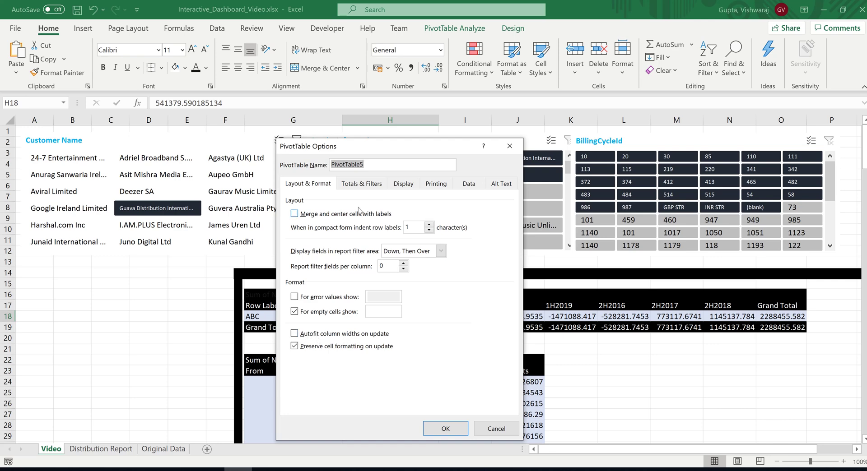
click(509, 145)
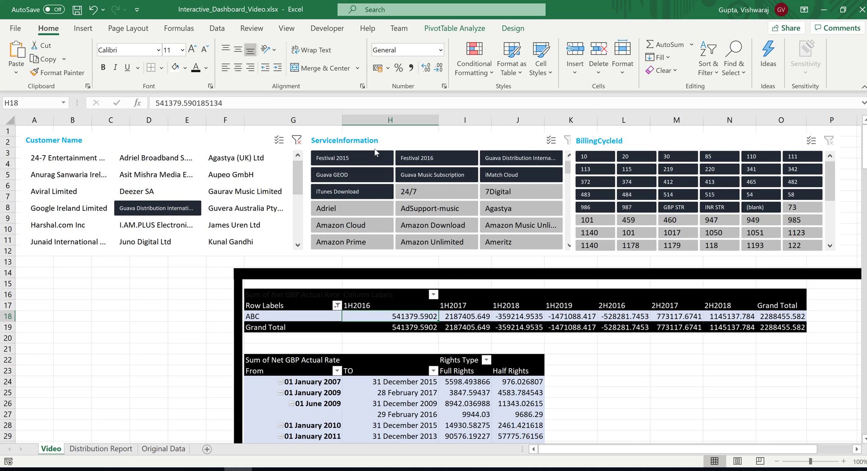
click(296, 140)
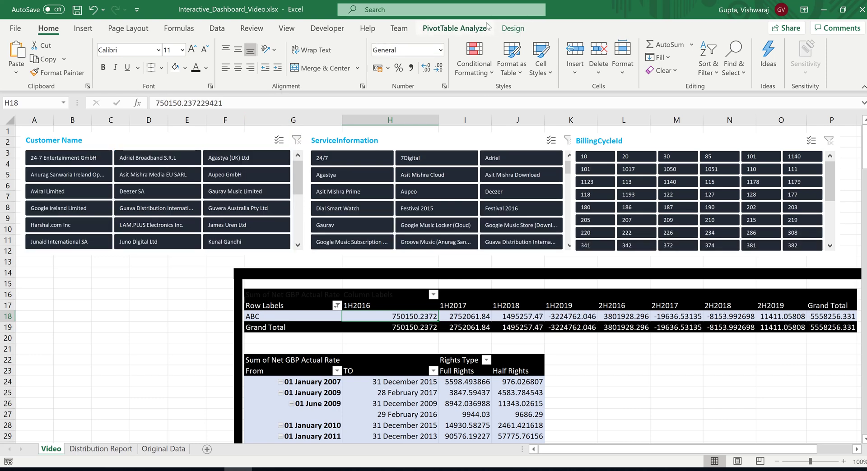
Insert a Distribution Date timeline for the upper pivot table and place it directly below the Customer Name slicer
click(454, 28)
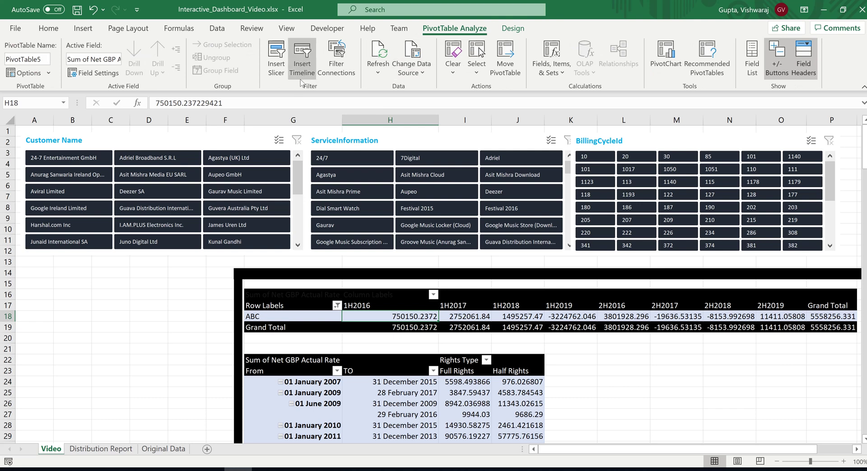
click(303, 57)
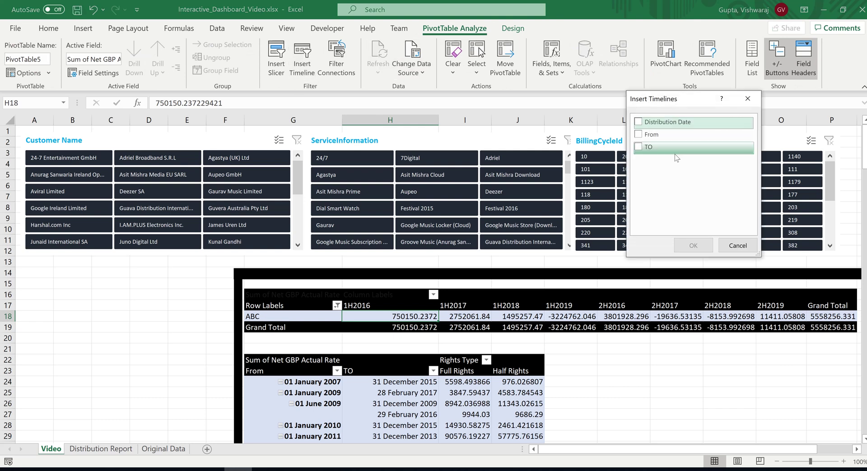
drag(690, 101, 92, 270)
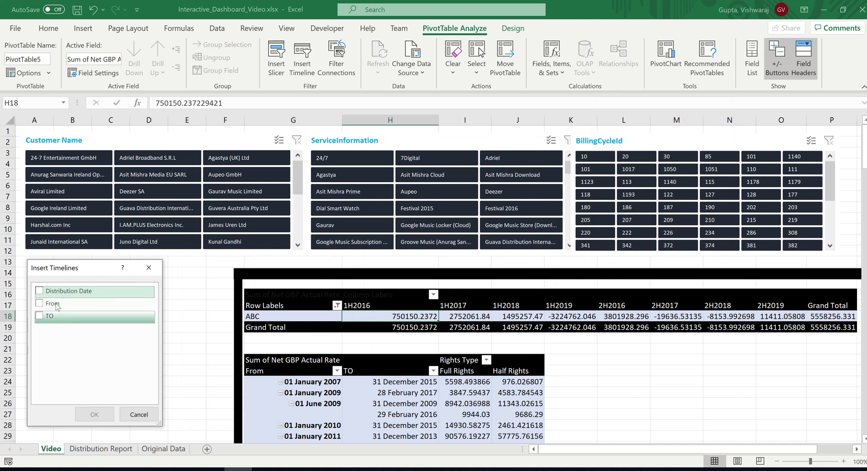
click(39, 291)
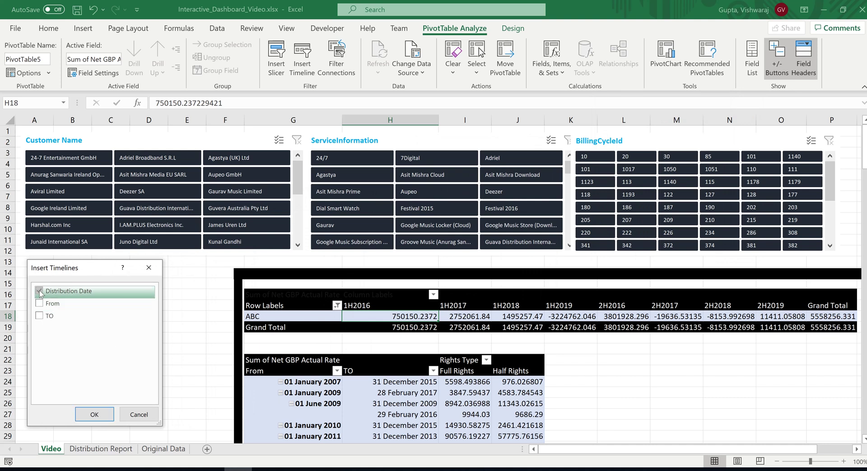
click(93, 414)
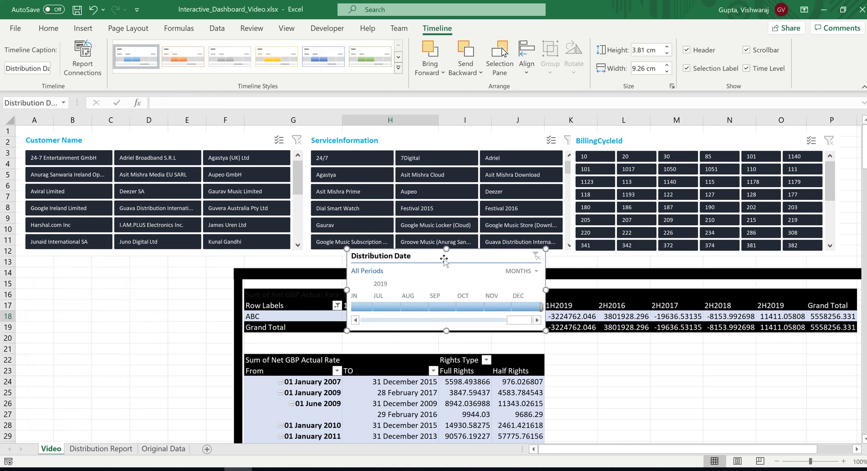
drag(444, 257, 124, 266)
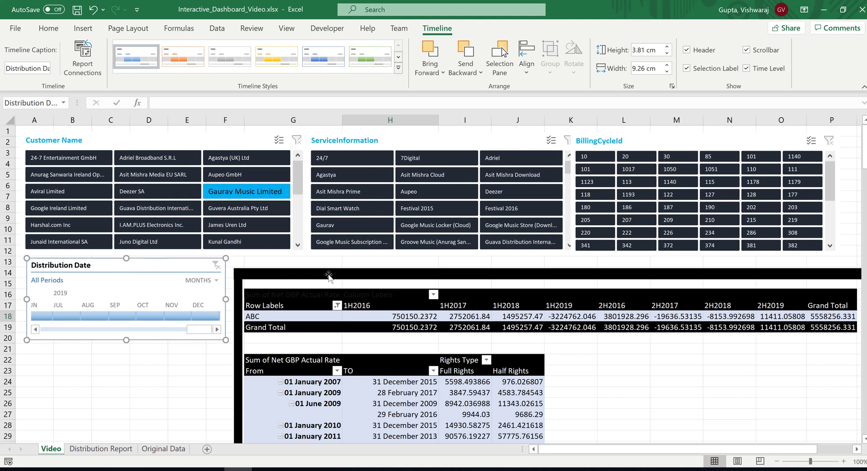
Test the Distribution Date timeline by filtering the upper pivot table to Jul, Sep, Nov and Jun 2019 in turn
click(64, 317)
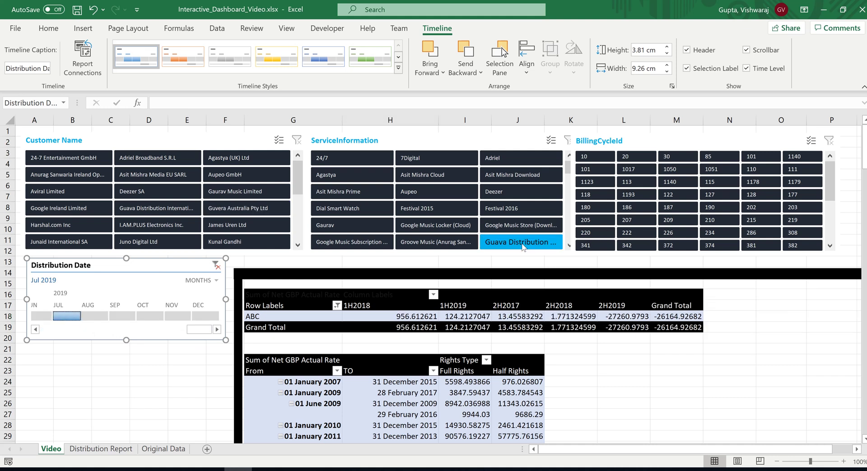
click(127, 317)
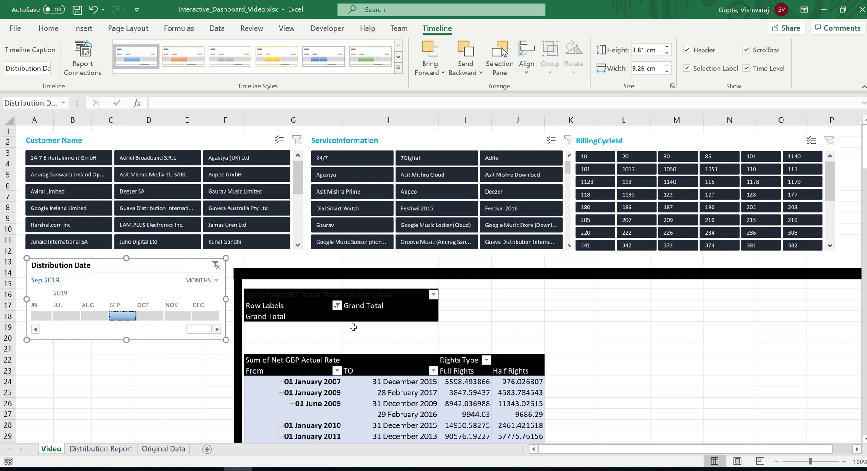
click(180, 318)
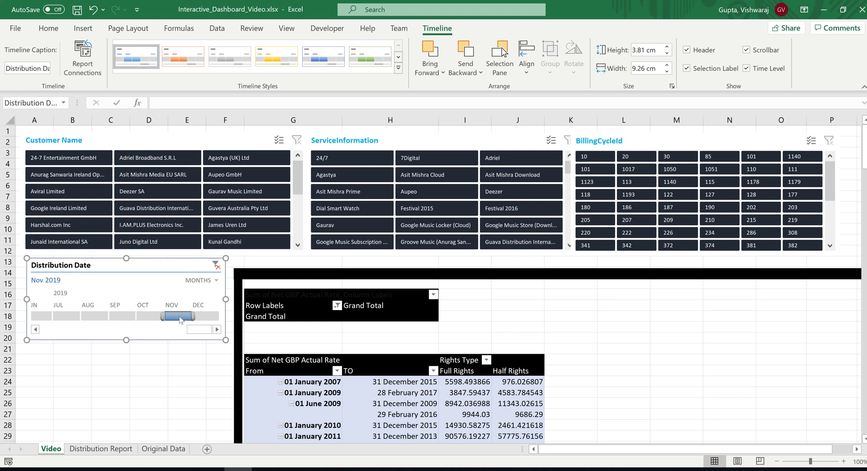
click(43, 316)
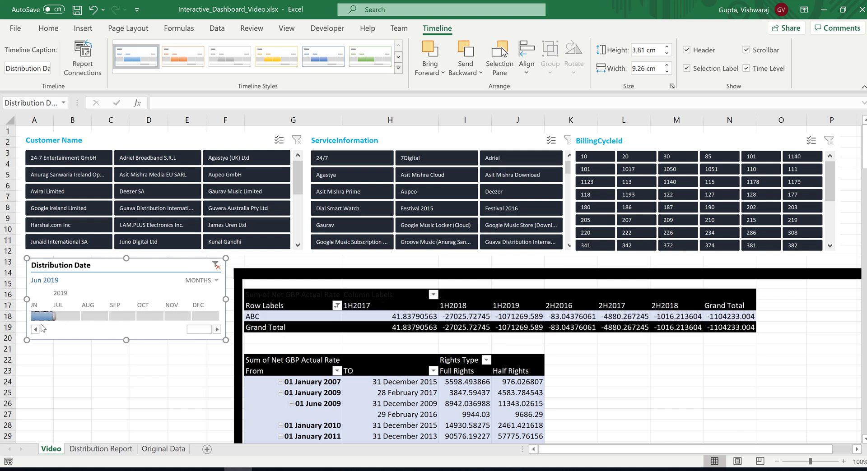
Filter the Distribution Date timeline by Jan 2019, Feb 2019 and finally Jun 2016
click(35, 330)
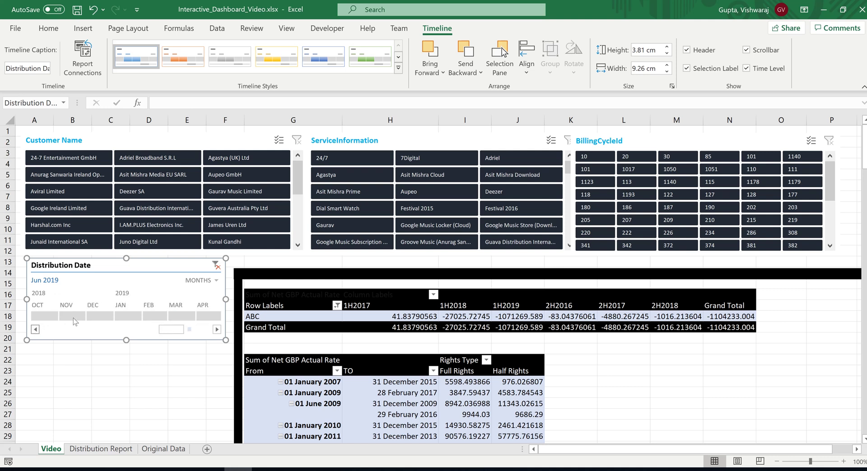
click(111, 316)
click(128, 316)
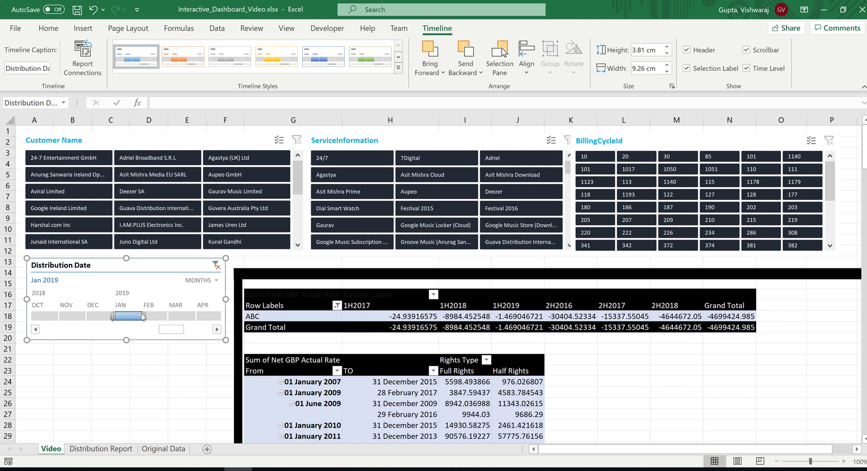
click(159, 316)
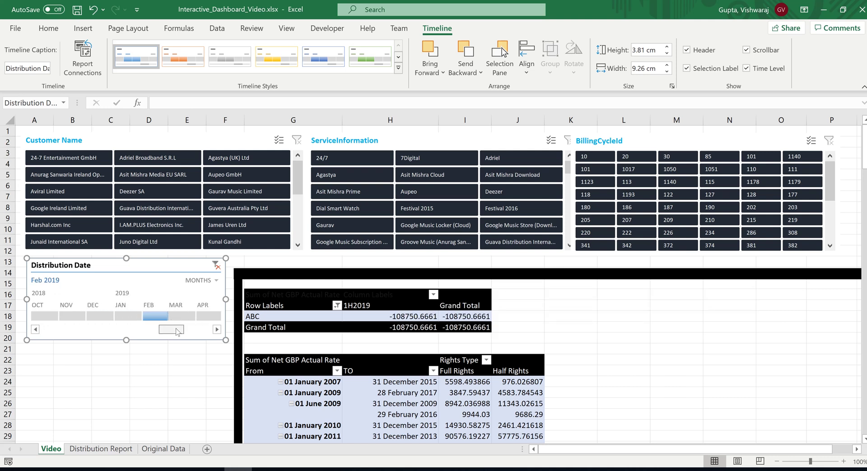
click(216, 330)
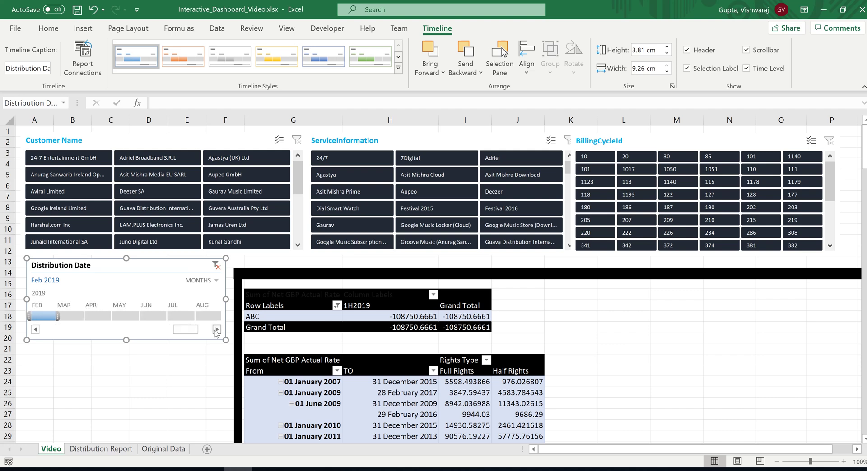
click(158, 333)
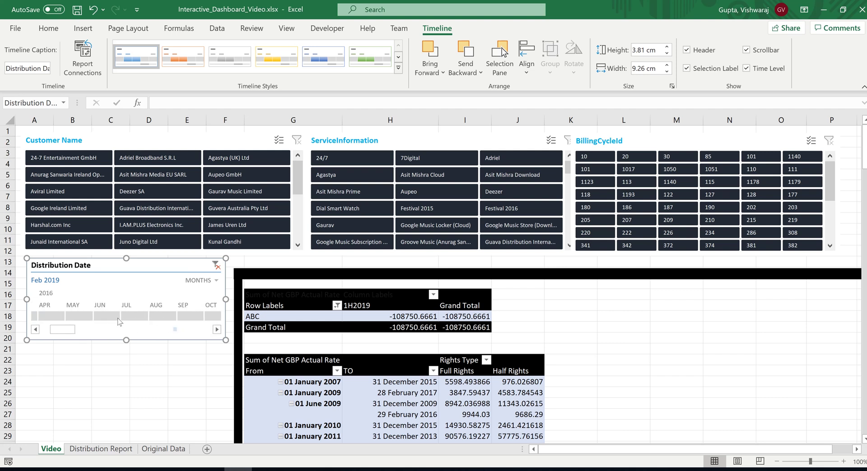
click(119, 318)
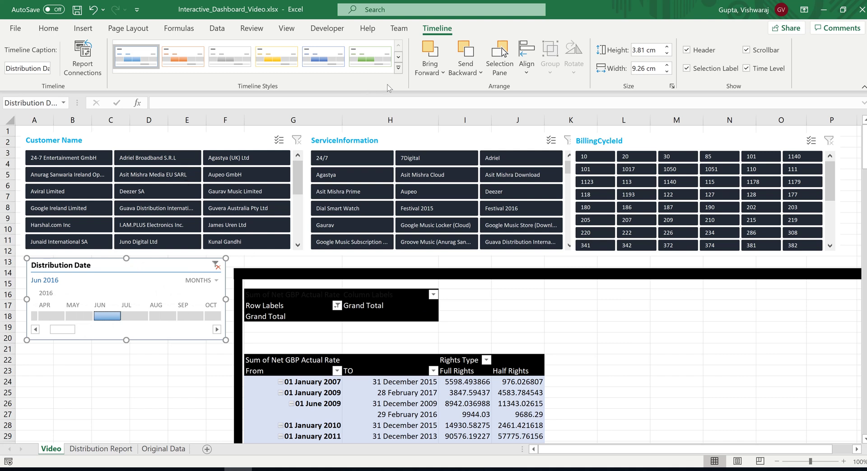
Apply the blue style from the Dark group to the Distribution Date timeline and keep the timeline selected
click(398, 69)
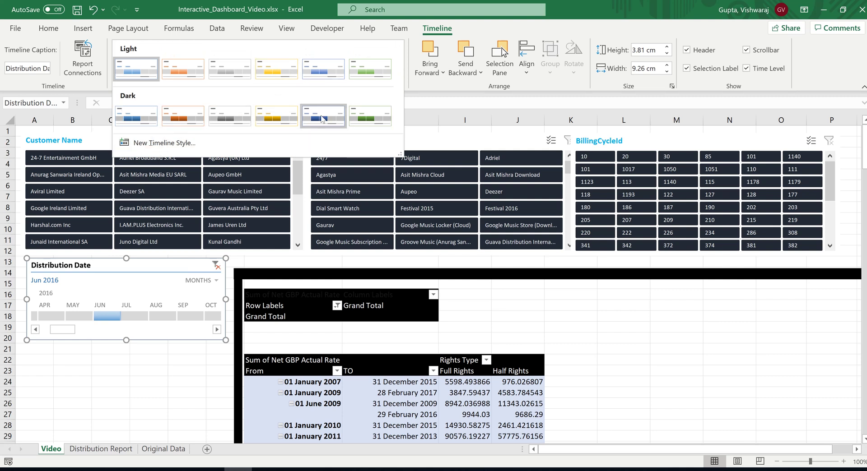
click(138, 117)
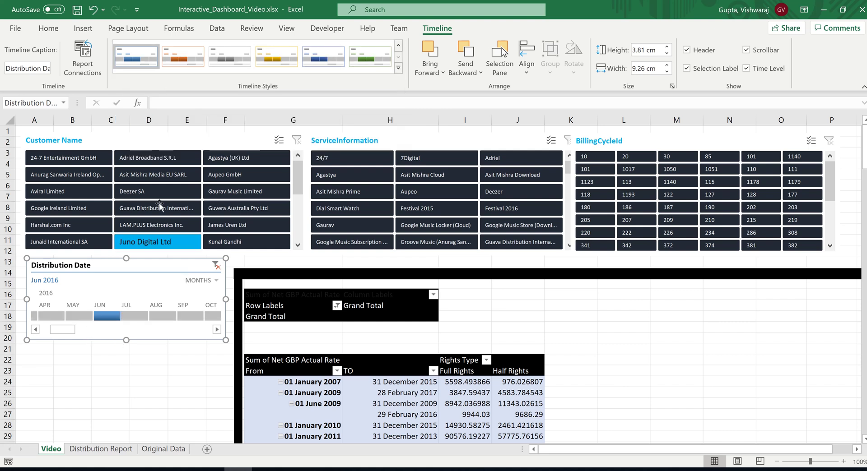
click(142, 396)
click(150, 267)
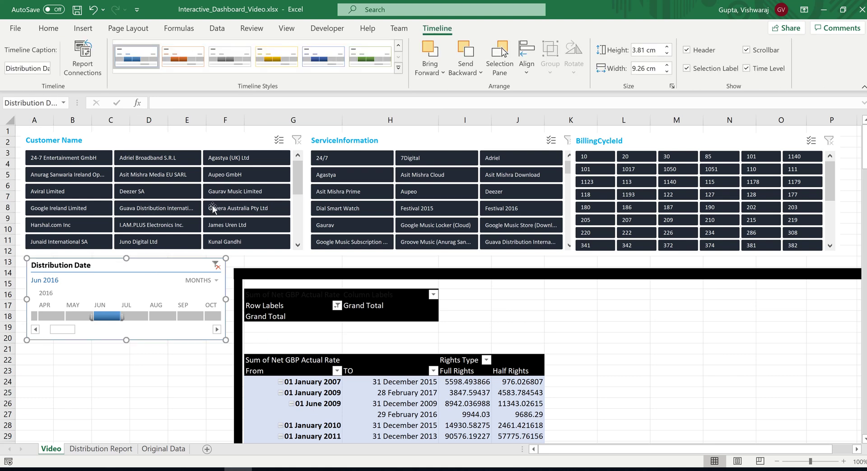
Clear the date filter on the Distribution Date timeline
click(234, 134)
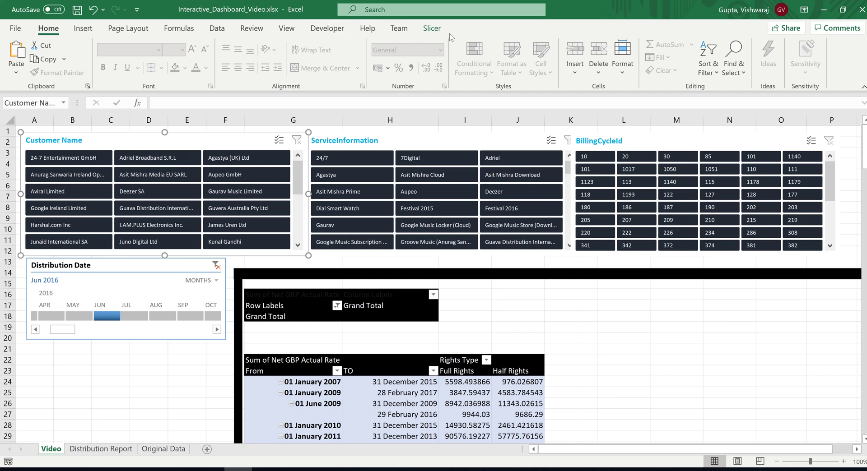
click(434, 29)
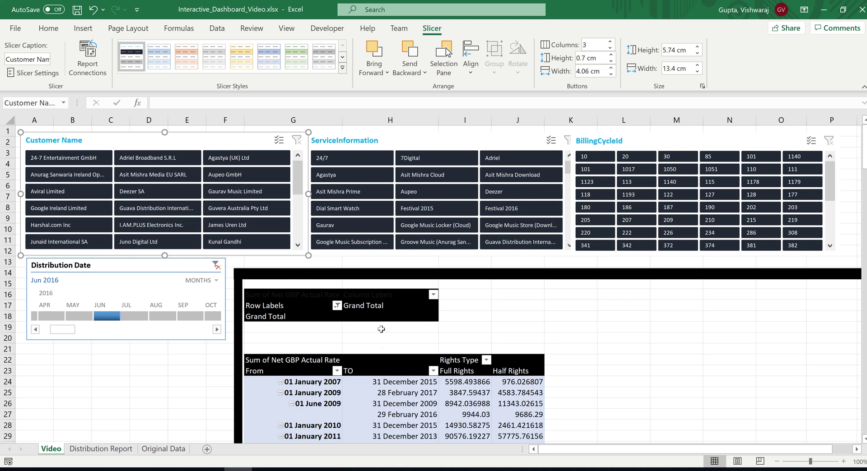
click(216, 266)
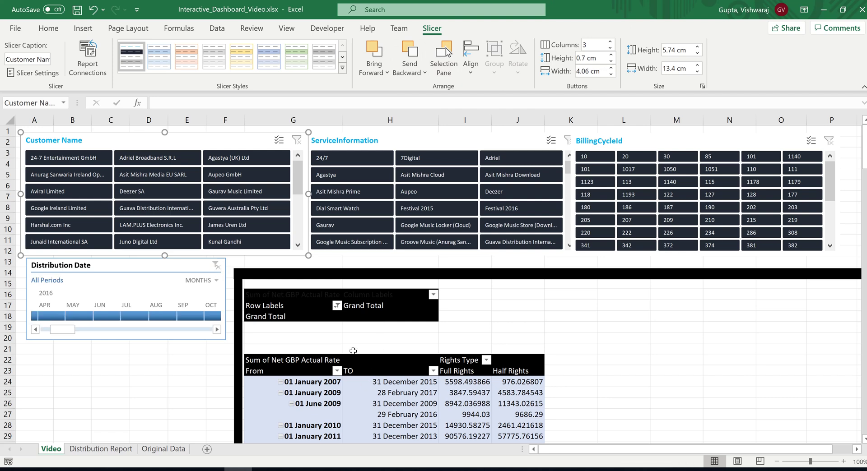
Insert a Currency slicer for the lower pivot table
click(387, 391)
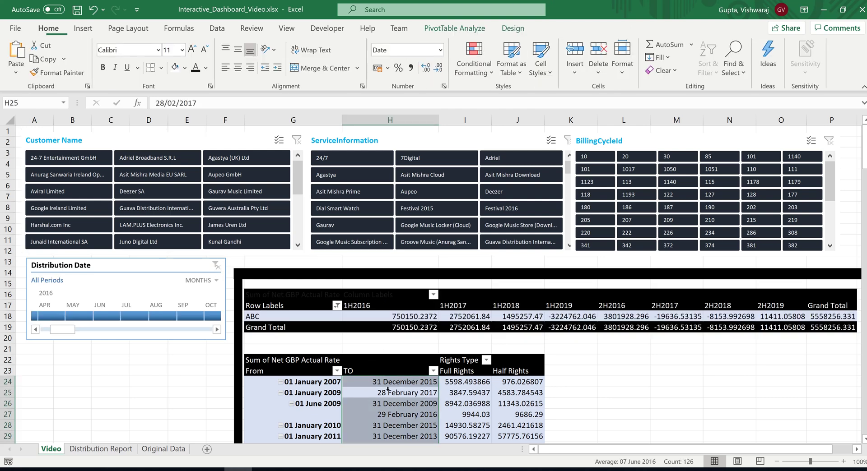
click(454, 28)
click(276, 63)
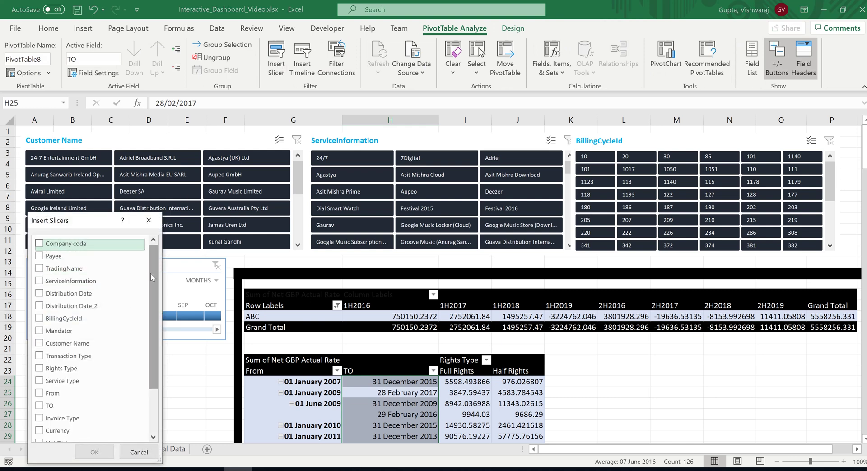
drag(153, 273, 153, 318)
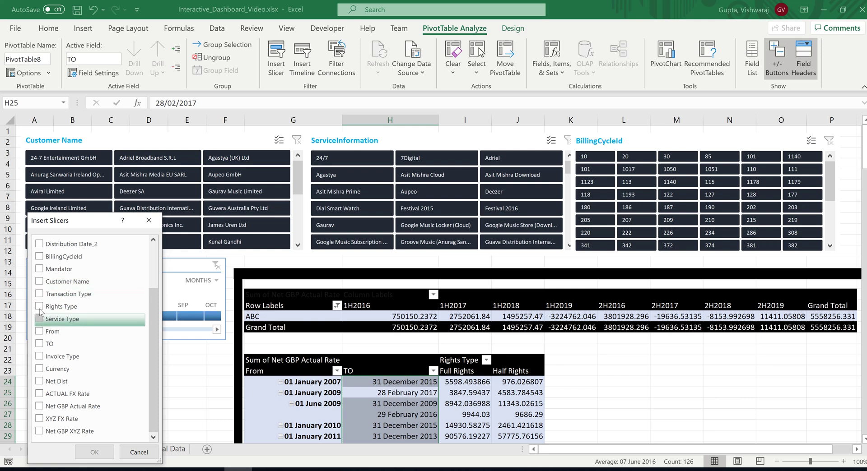
click(40, 369)
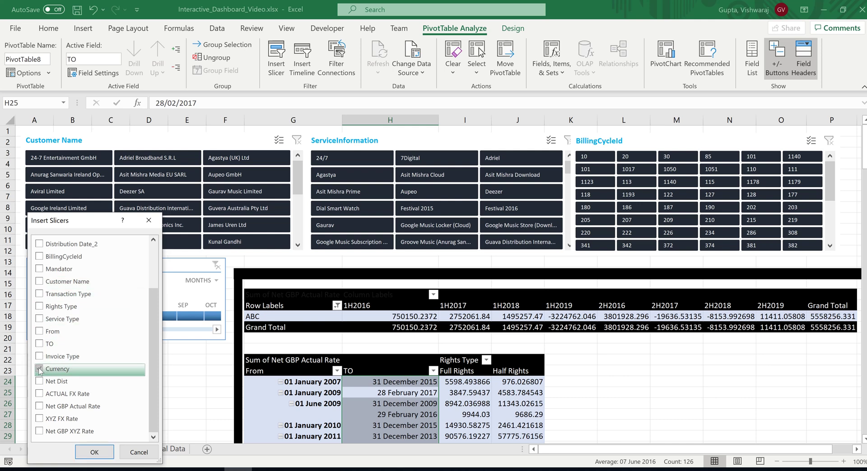
click(95, 452)
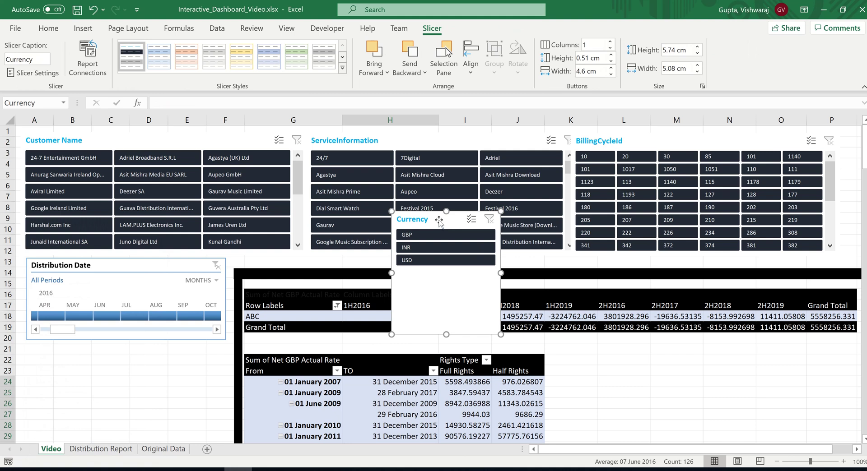
Shorten the Currency slicer to about 3.09 cm high and place it directly below the Distribution Date timeline
drag(442, 224, 144, 355)
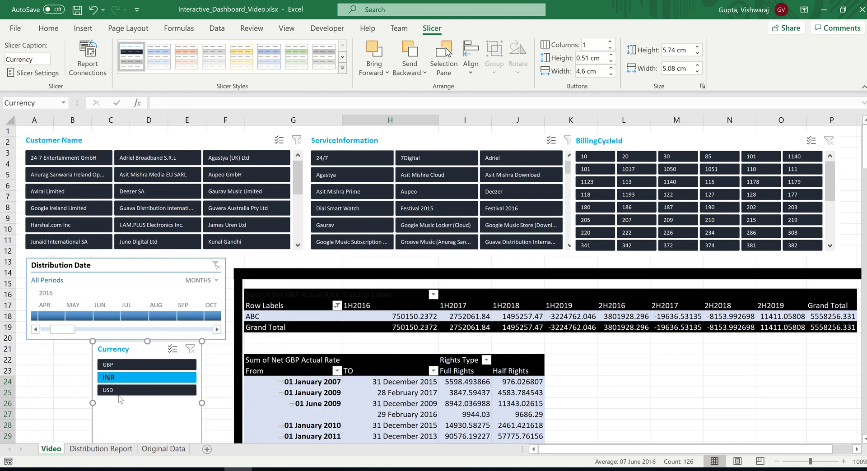
drag(128, 349, 100, 326)
drag(120, 440, 120, 384)
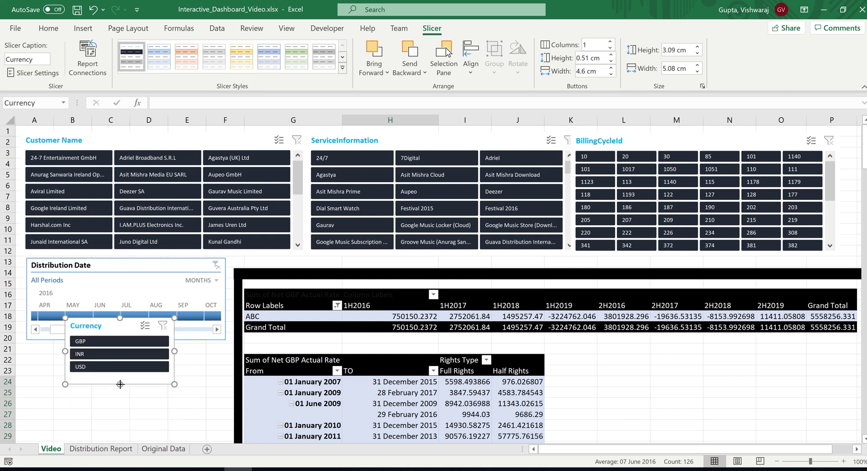
drag(110, 326, 68, 357)
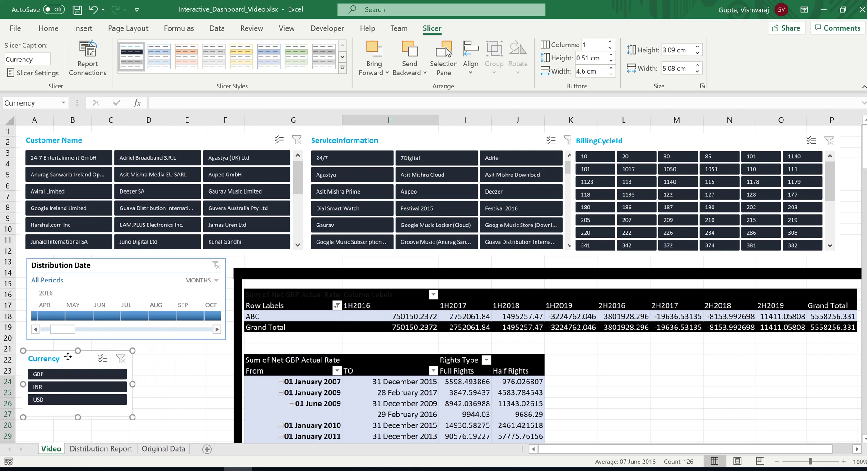
Start a new custom slicer style and open the formatting options of its Header element
click(341, 69)
click(174, 204)
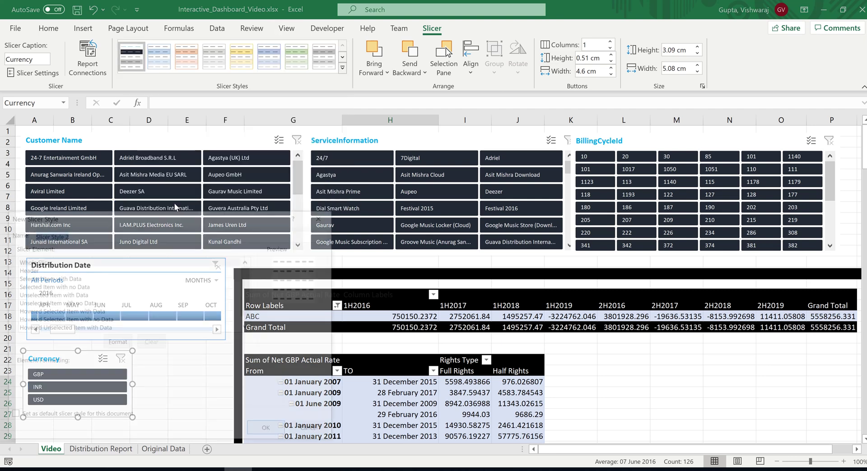
drag(193, 216, 447, 163)
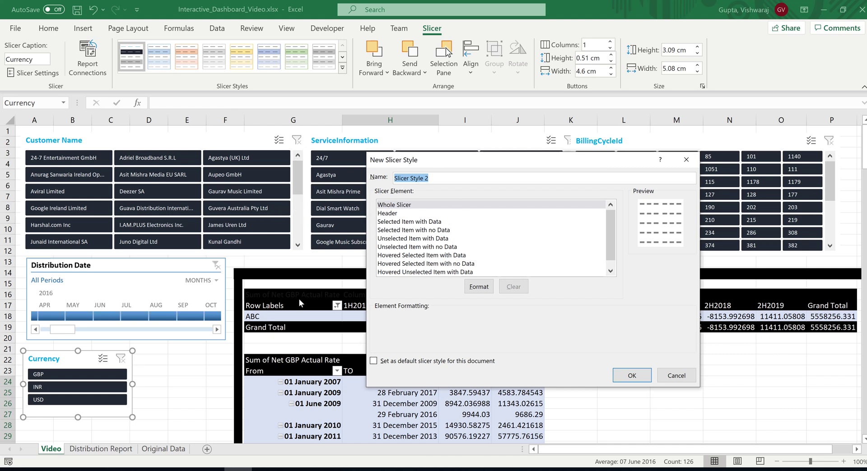
click(394, 215)
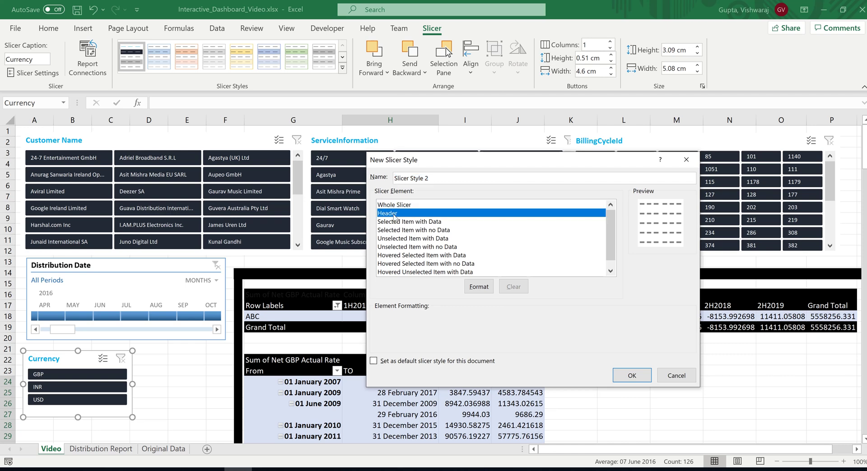
click(478, 286)
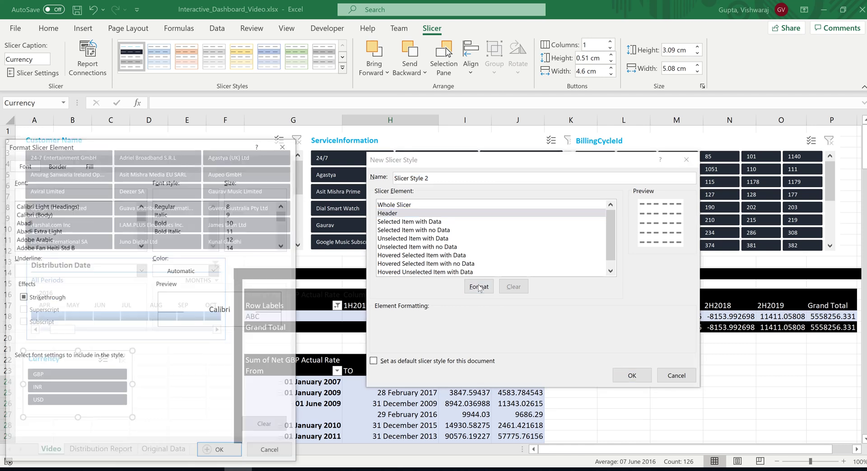
drag(88, 148, 633, 108)
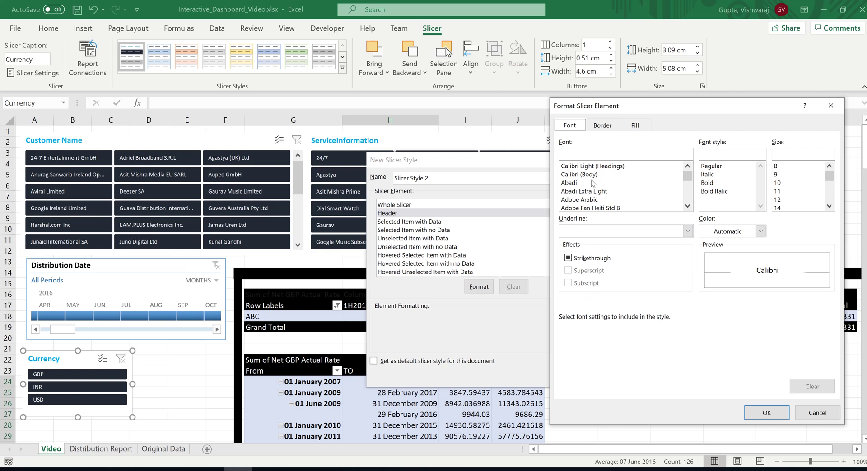
Set the header font to Aharoni and save the new slicer style
click(687, 206)
click(687, 206)
click(687, 206)
click(688, 205)
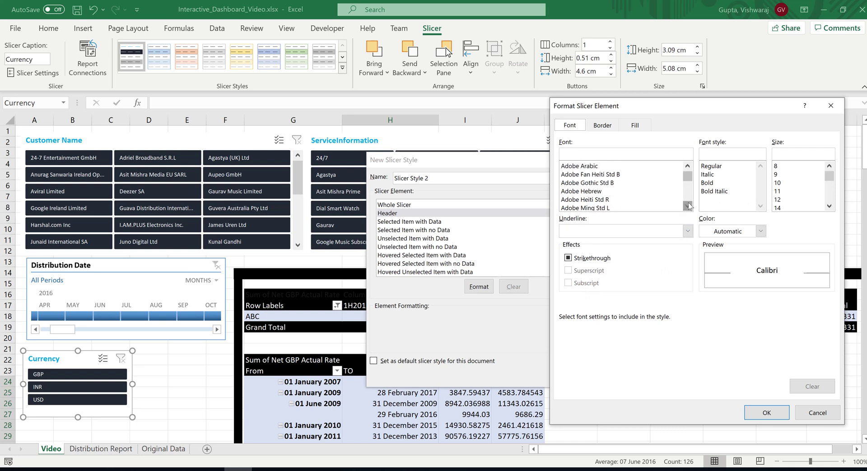
click(688, 206)
click(687, 206)
click(687, 206)
click(687, 206)
click(687, 206)
click(687, 206)
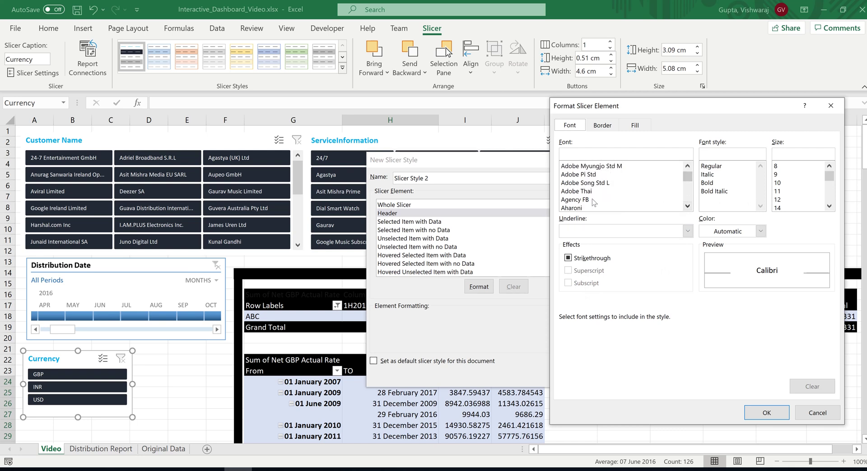
click(566, 208)
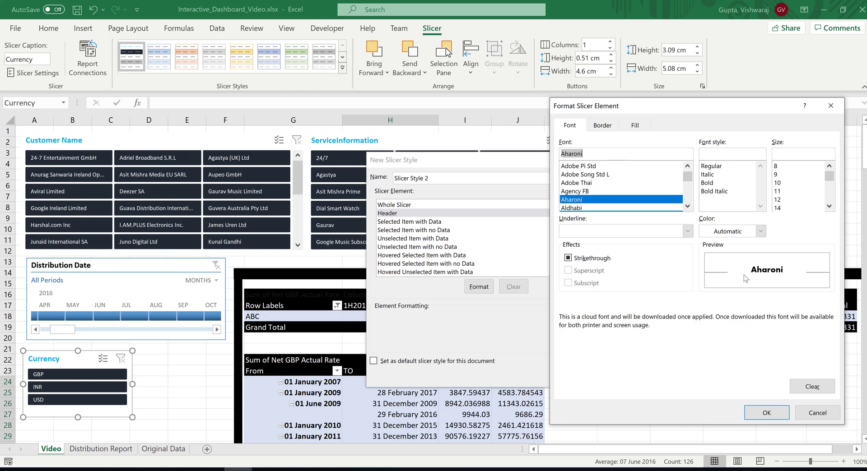
click(762, 414)
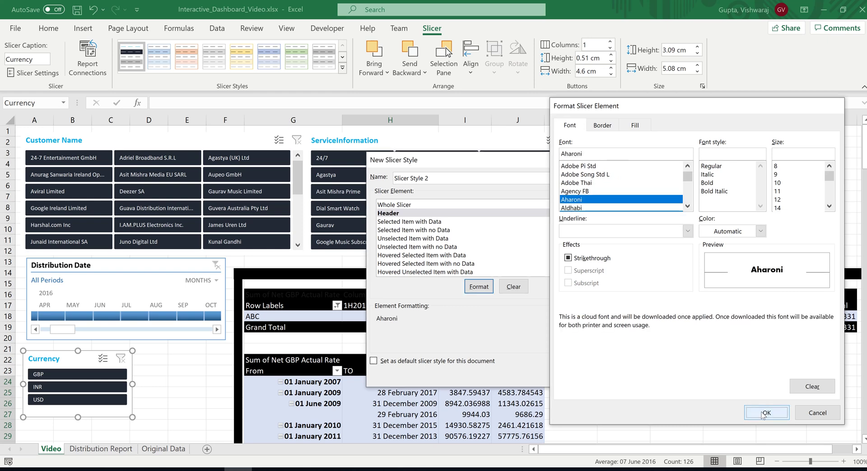
click(641, 378)
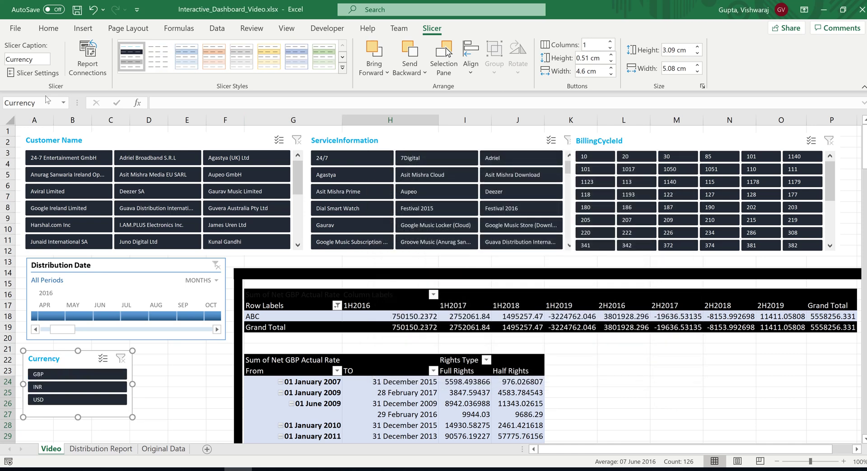
Create another custom slicer style that fills the Hovered Selected Item with Data element with green
click(31, 74)
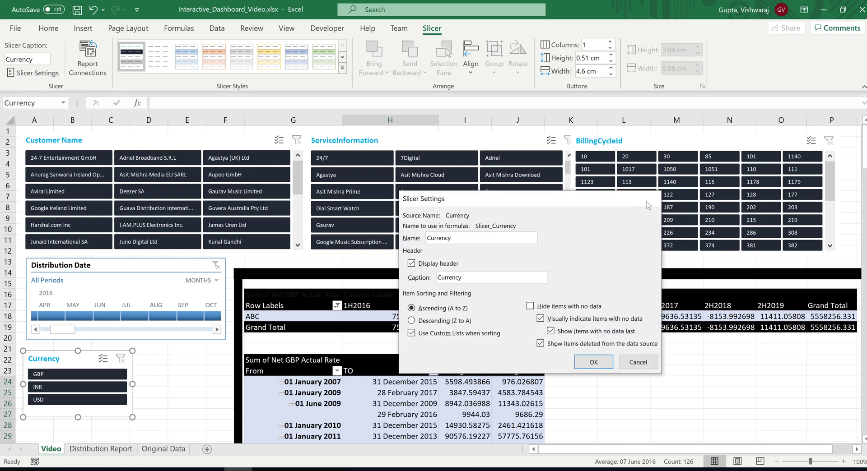
click(648, 199)
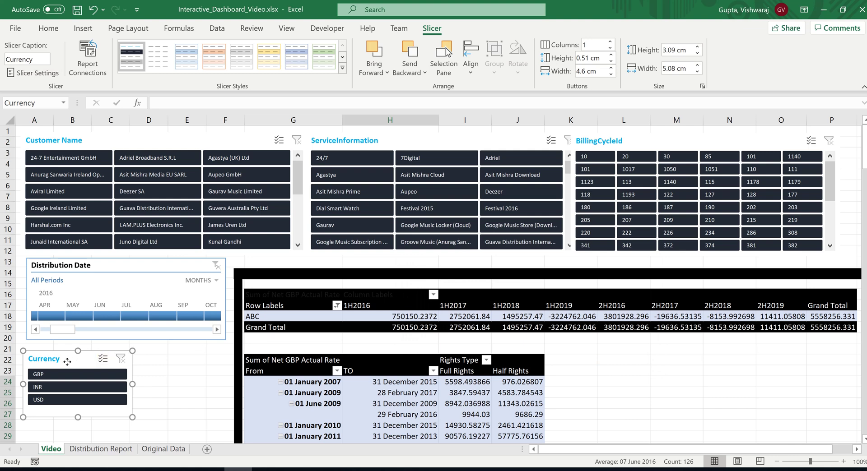
click(342, 69)
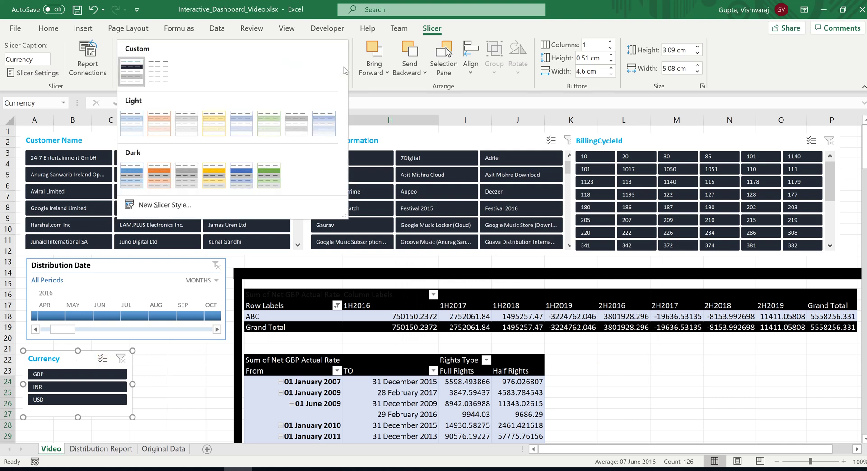
click(159, 204)
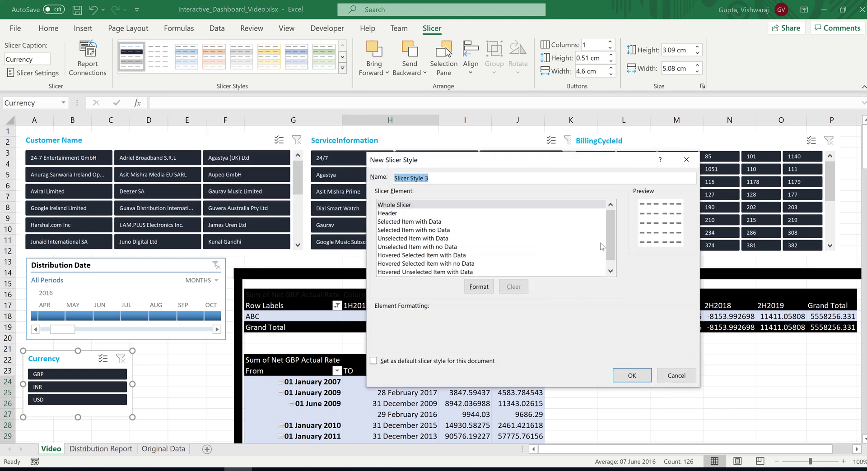
scroll(610, 242, down, 1)
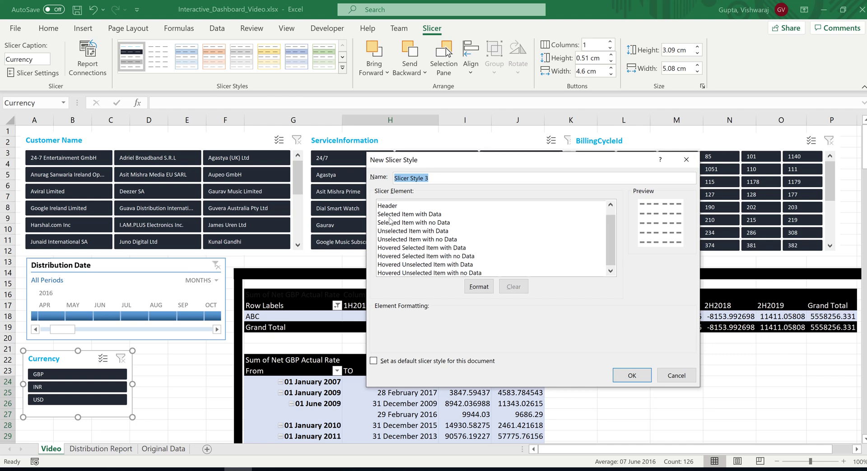
click(415, 251)
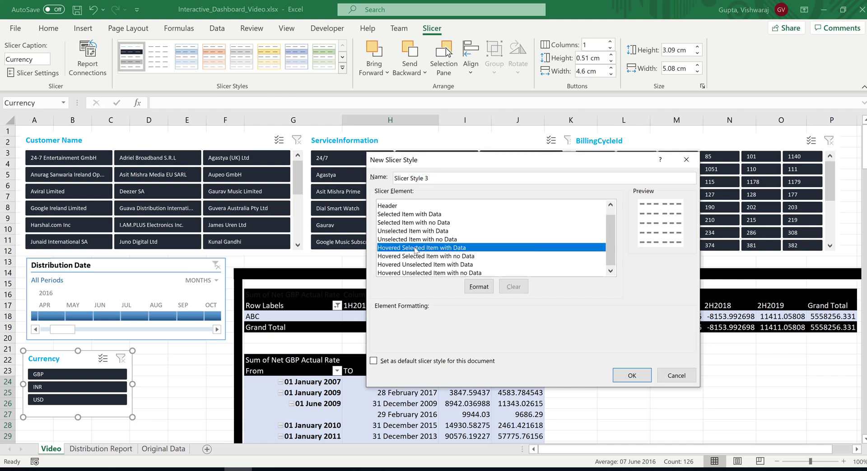
click(478, 287)
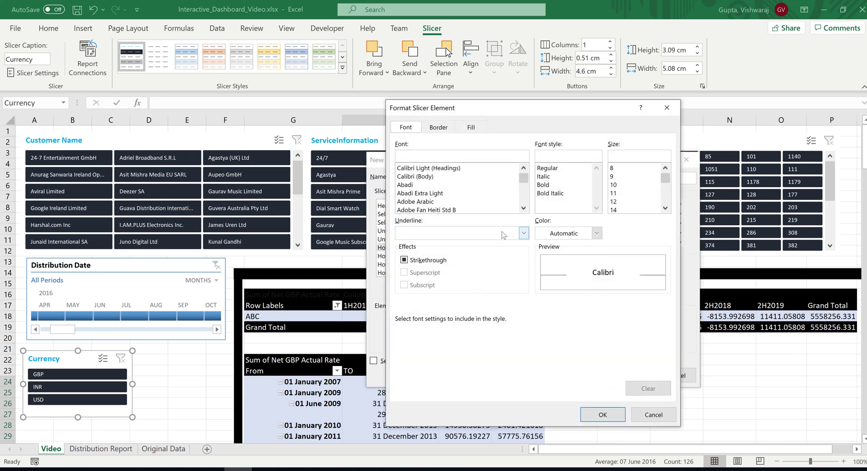
click(464, 128)
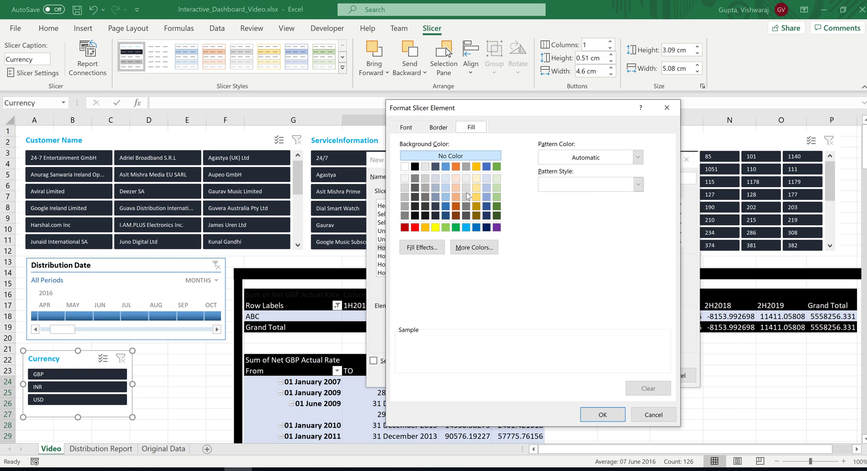
click(456, 229)
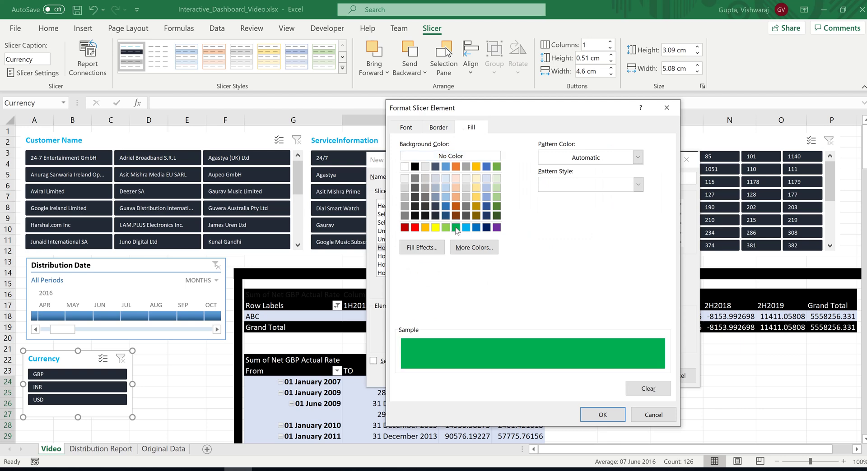
click(612, 412)
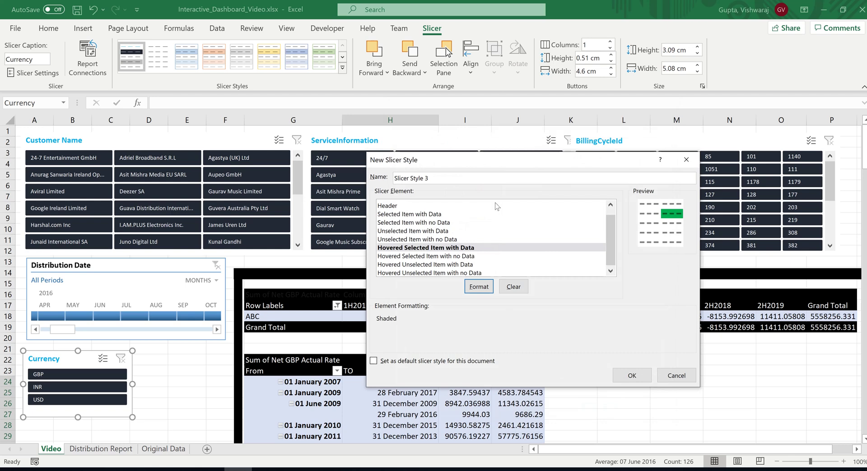
click(630, 375)
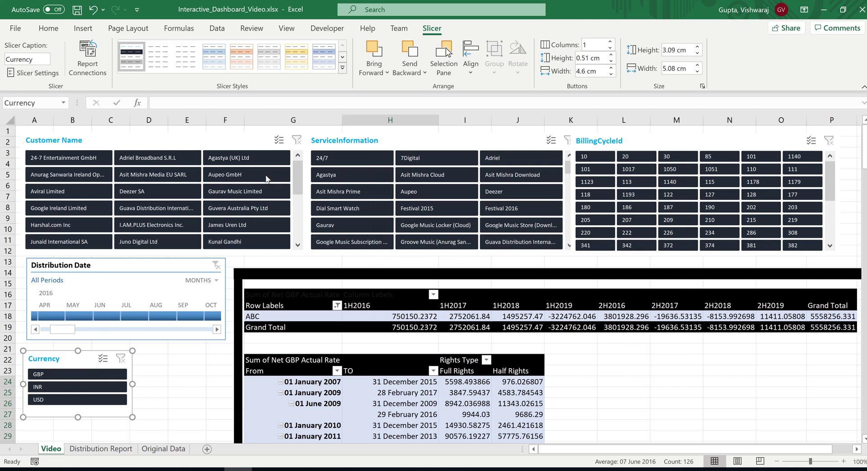
Try the newest custom slicer style on the Currency slicer and restore its dark custom style
click(343, 68)
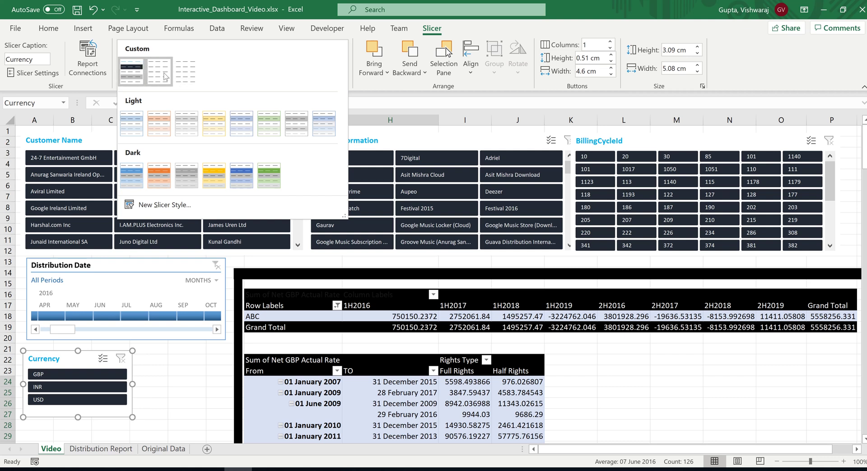
click(189, 75)
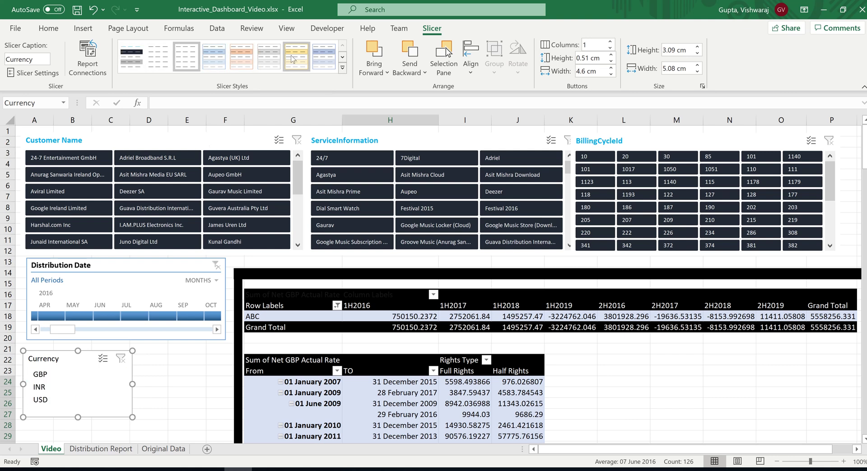
click(343, 69)
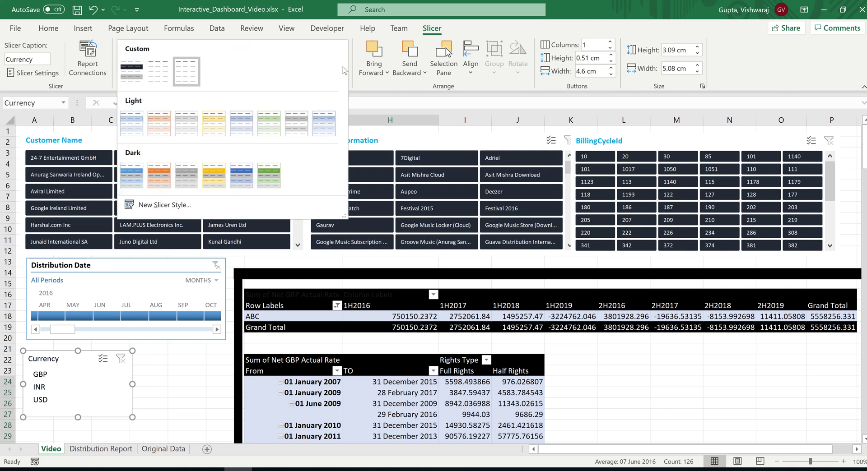
click(130, 75)
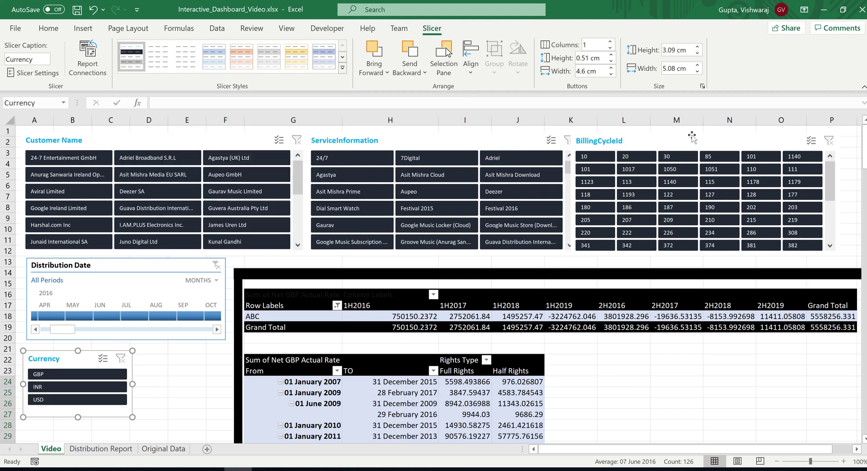
On the Distribution Report sheet, filter the report to Deezer SA with the Customer Name slicer
click(83, 451)
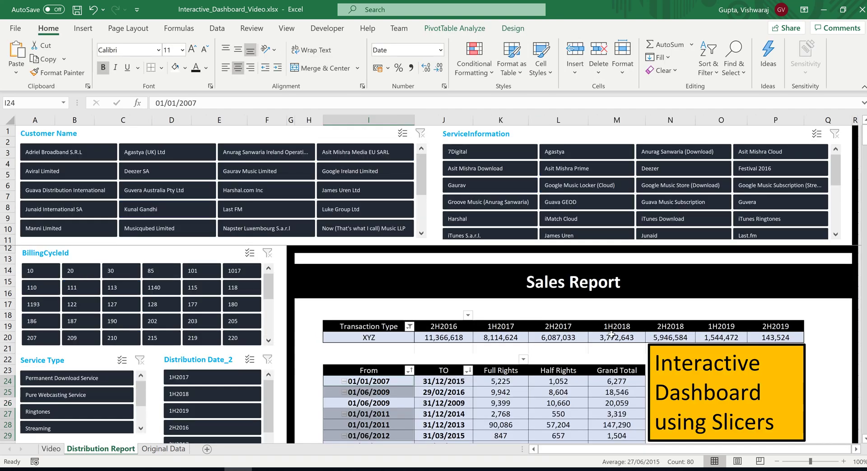
click(423, 277)
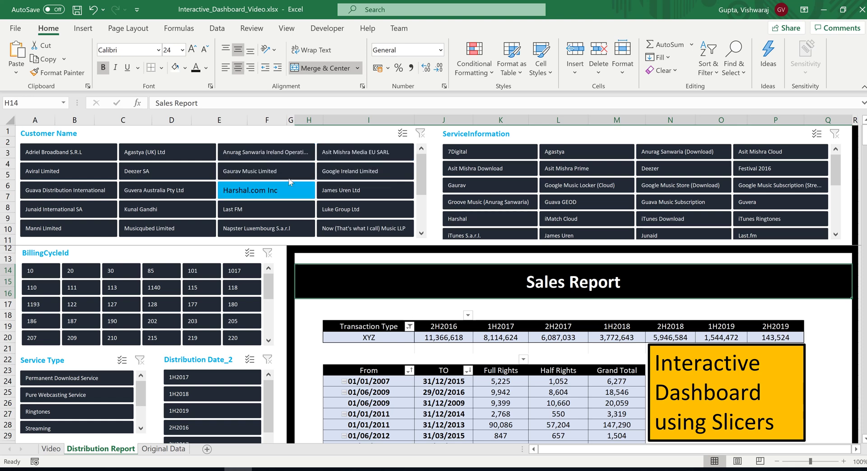
click(157, 177)
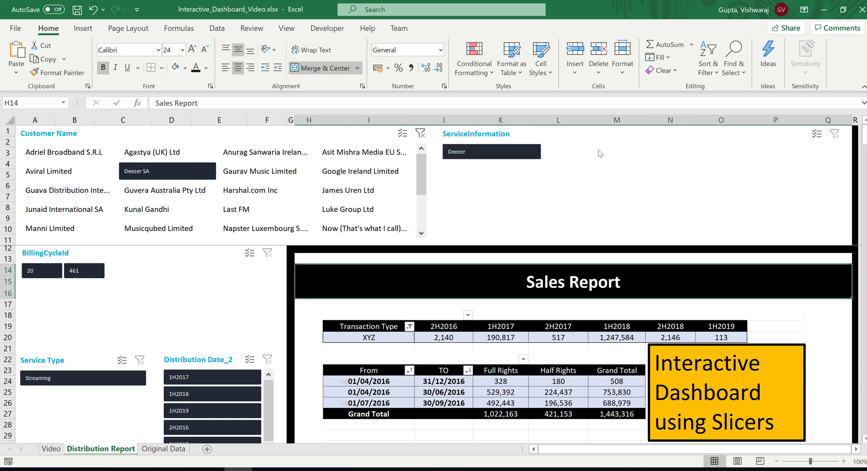
Turn off hiding of items with no data for the ServiceInformation slicer and clear the Customer Name filter
click(590, 135)
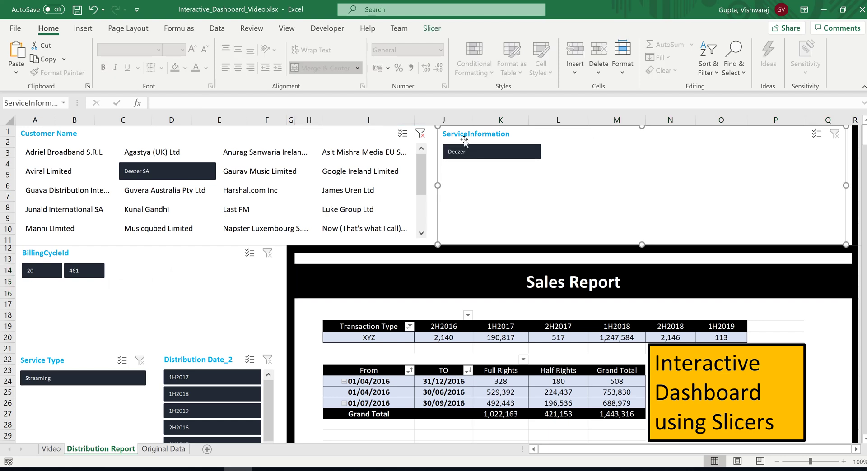
click(432, 29)
click(36, 73)
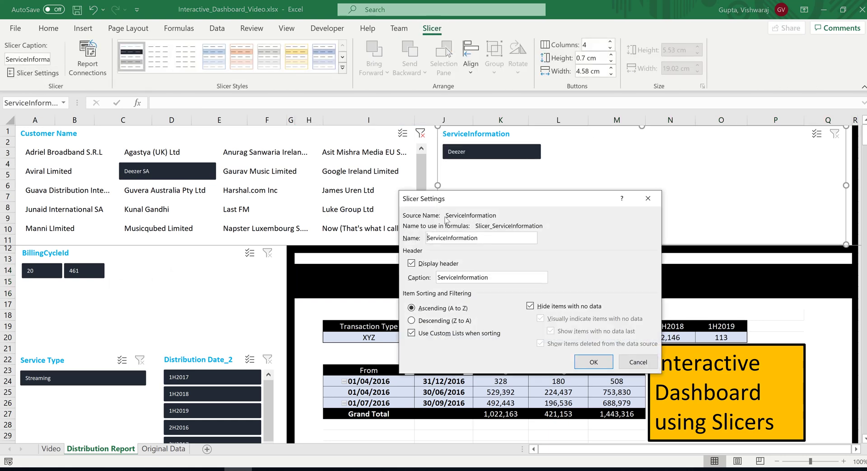
click(531, 307)
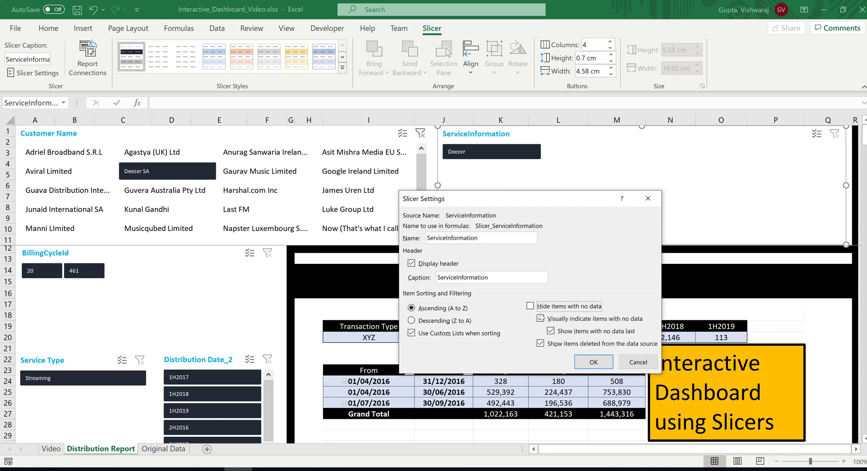
click(582, 362)
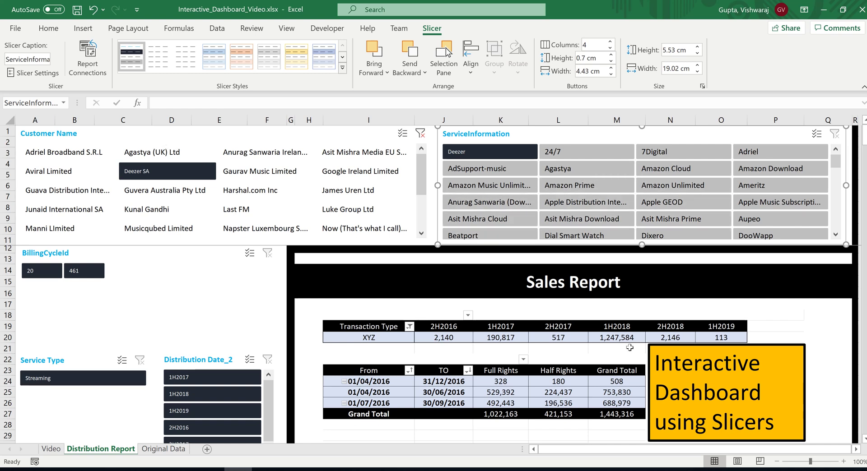
click(452, 434)
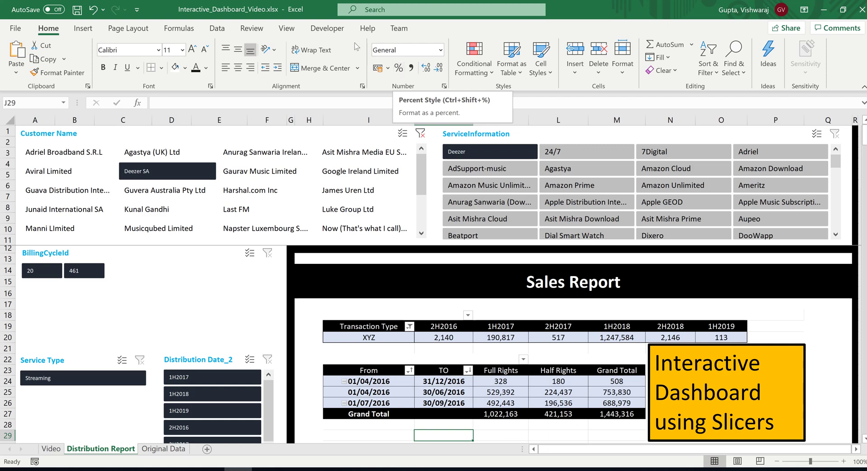
click(419, 134)
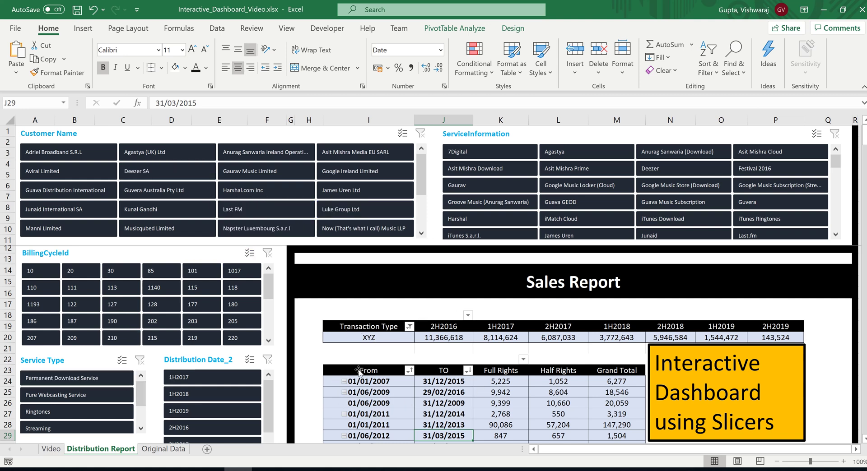
Filter the Sales Report to Adriel Broadband S.R.L with the Customer Name slicer and clear that filter again
click(492, 392)
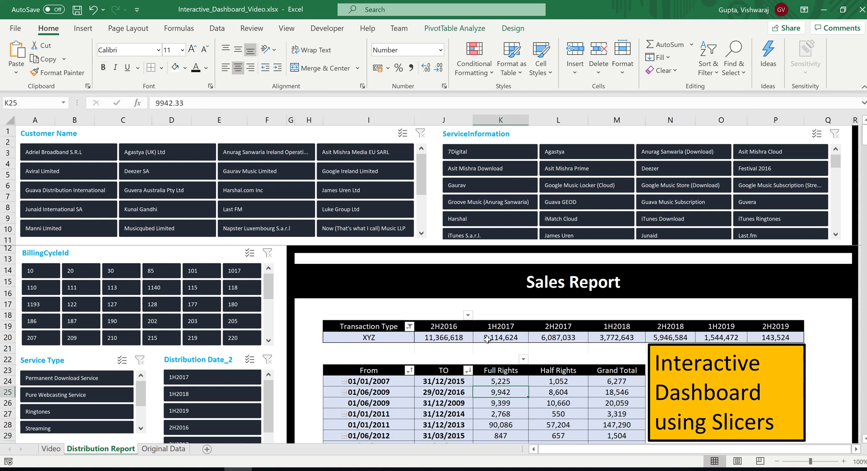
click(487, 339)
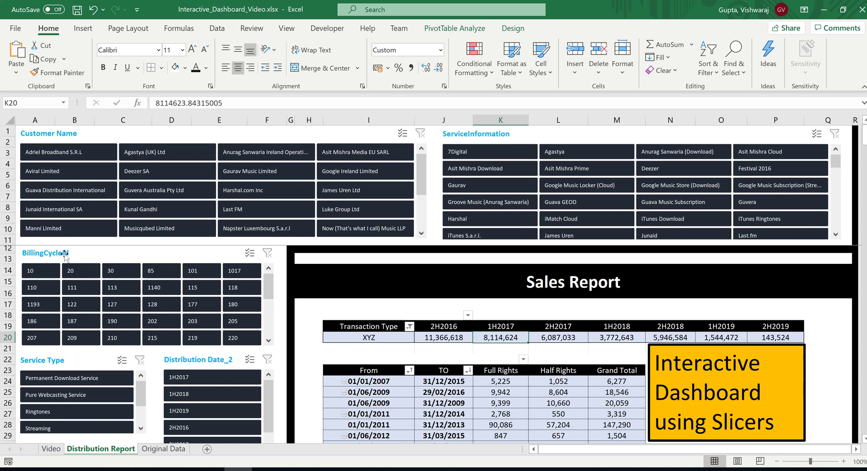
click(374, 399)
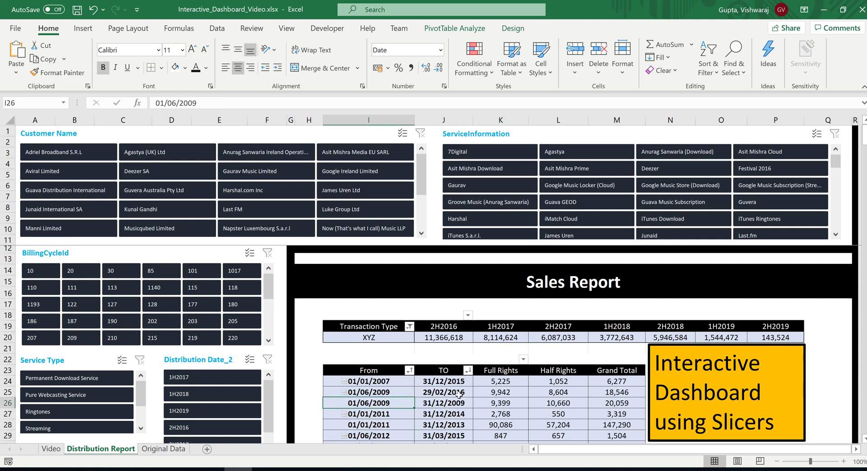
click(526, 404)
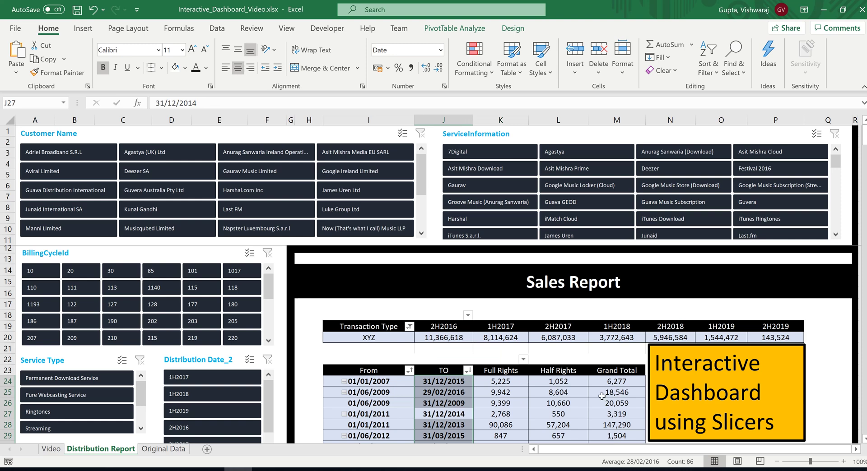
click(64, 156)
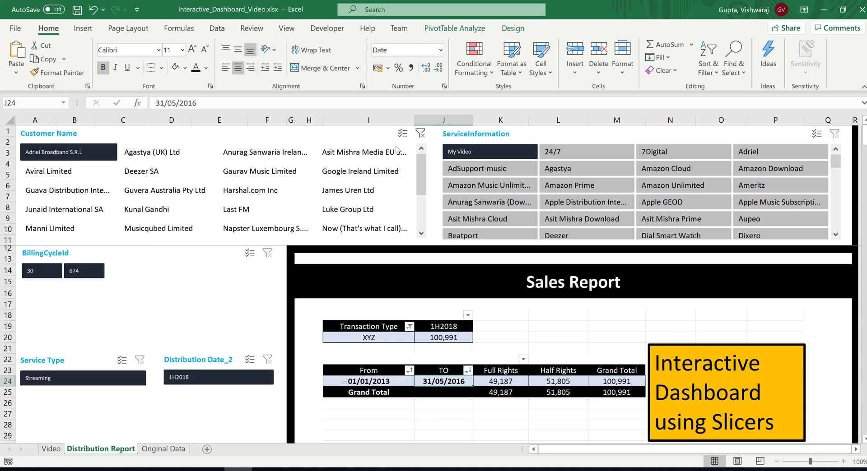
click(421, 133)
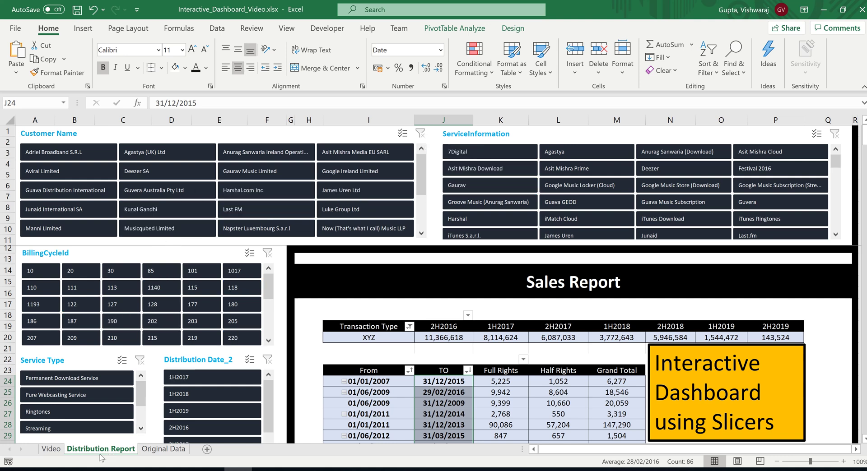
Look over the source records on the Original Data sheet and return to the Video sheet
click(152, 450)
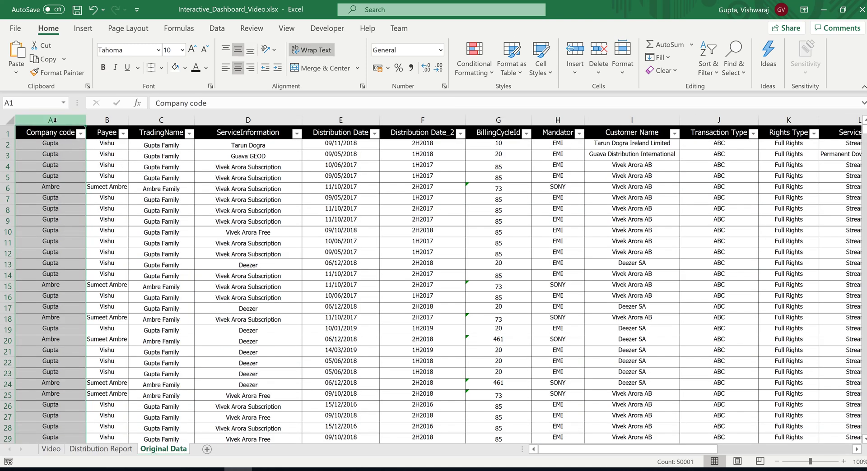
click(172, 201)
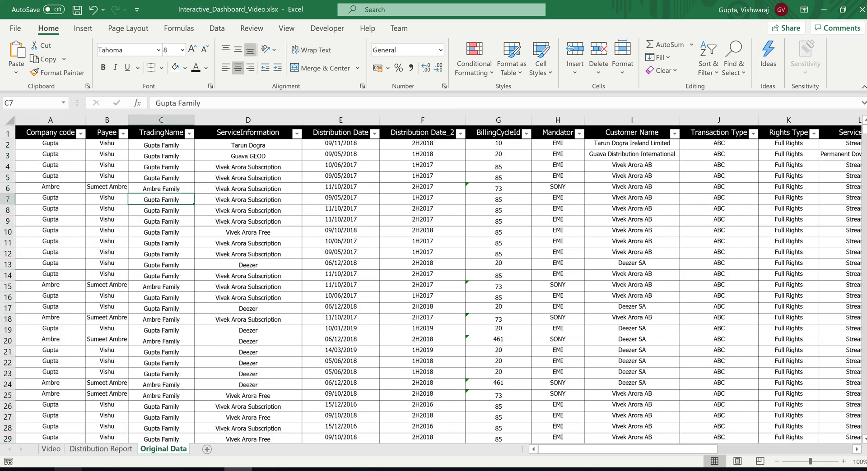
click(51, 449)
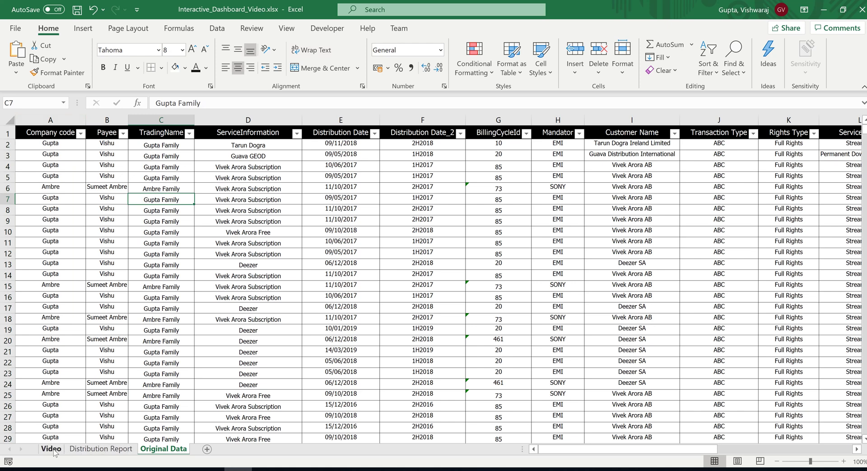